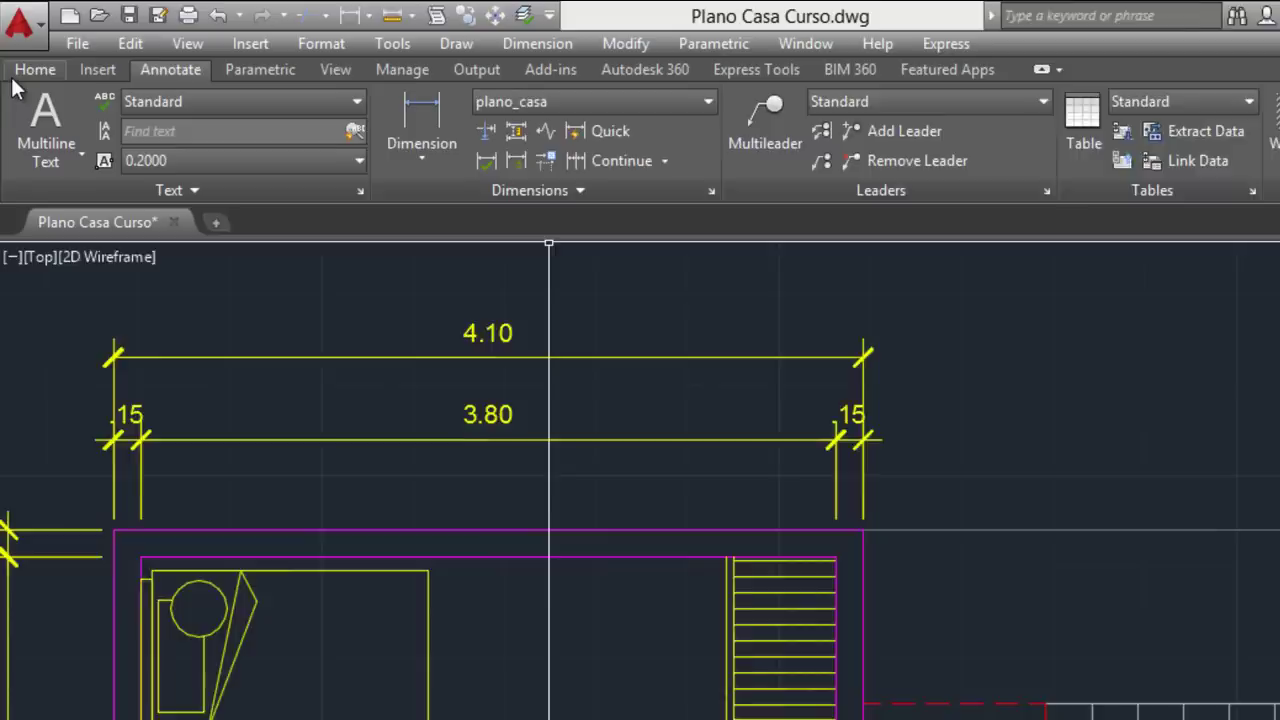
- Open the Dimension Style Manager from the Annotate tab's style list, showing plano_casa as current
click(16, 55)
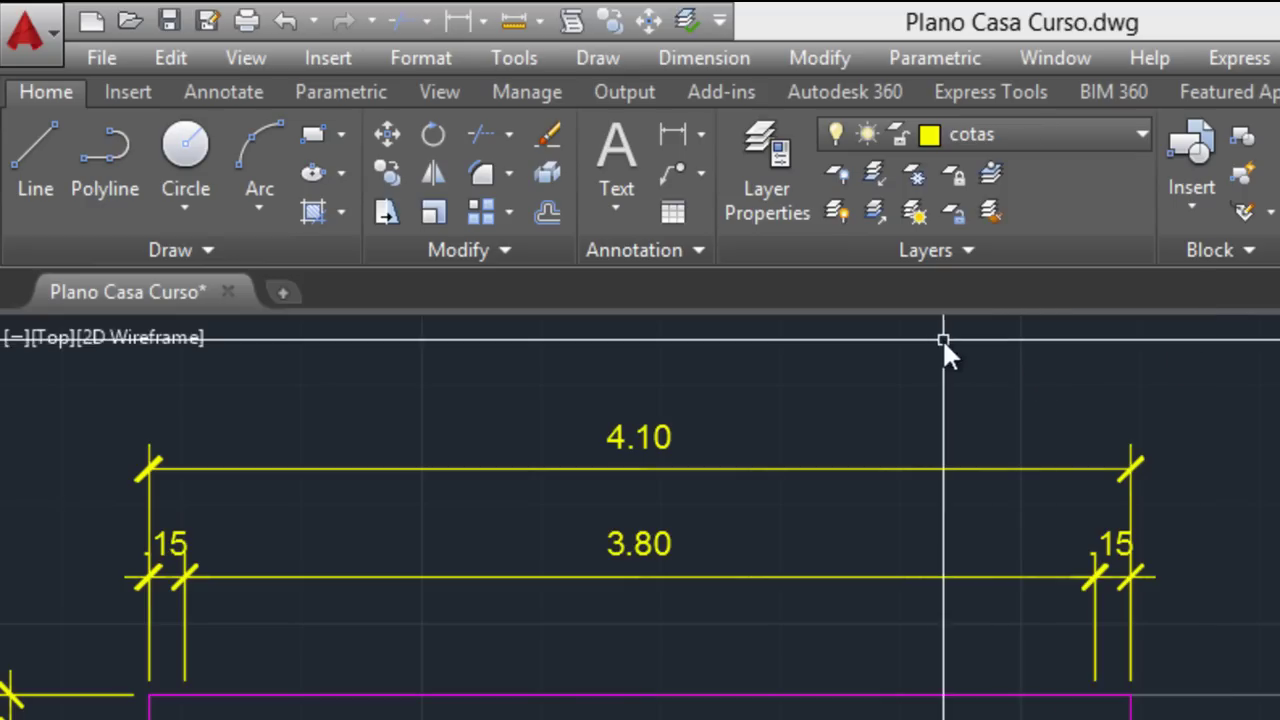
click(694, 251)
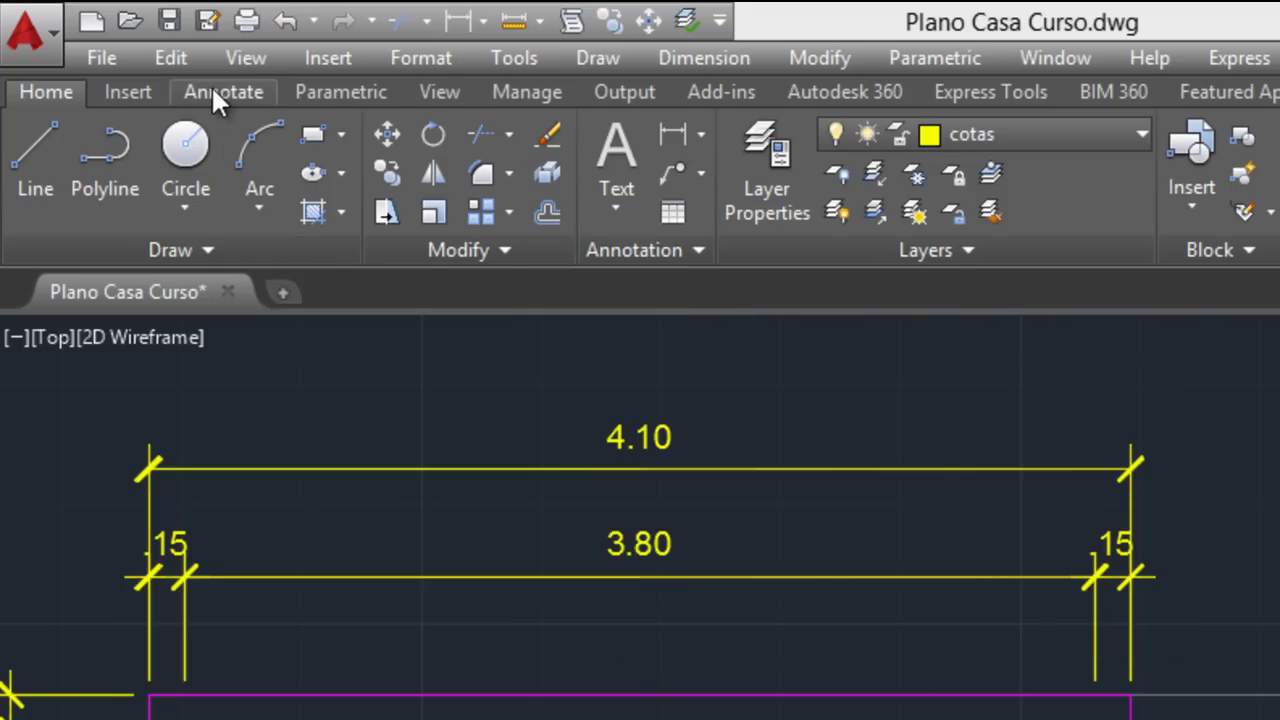
click(212, 88)
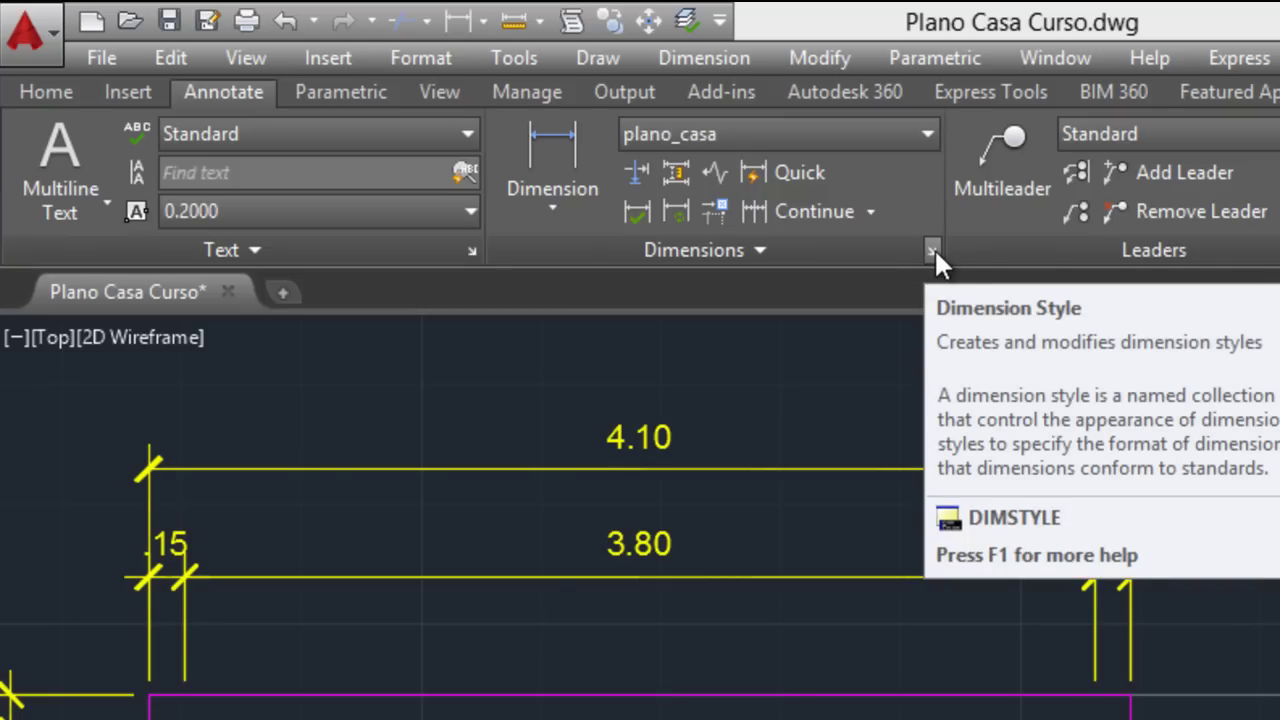
click(878, 134)
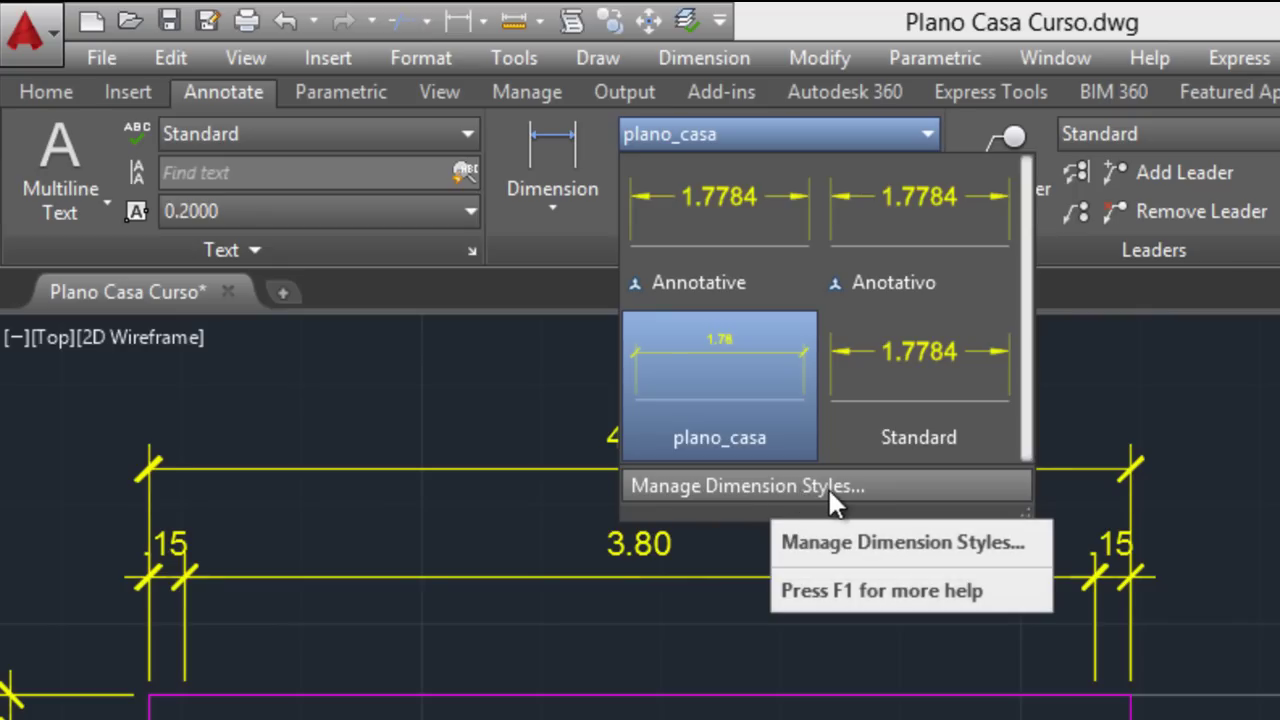
click(811, 486)
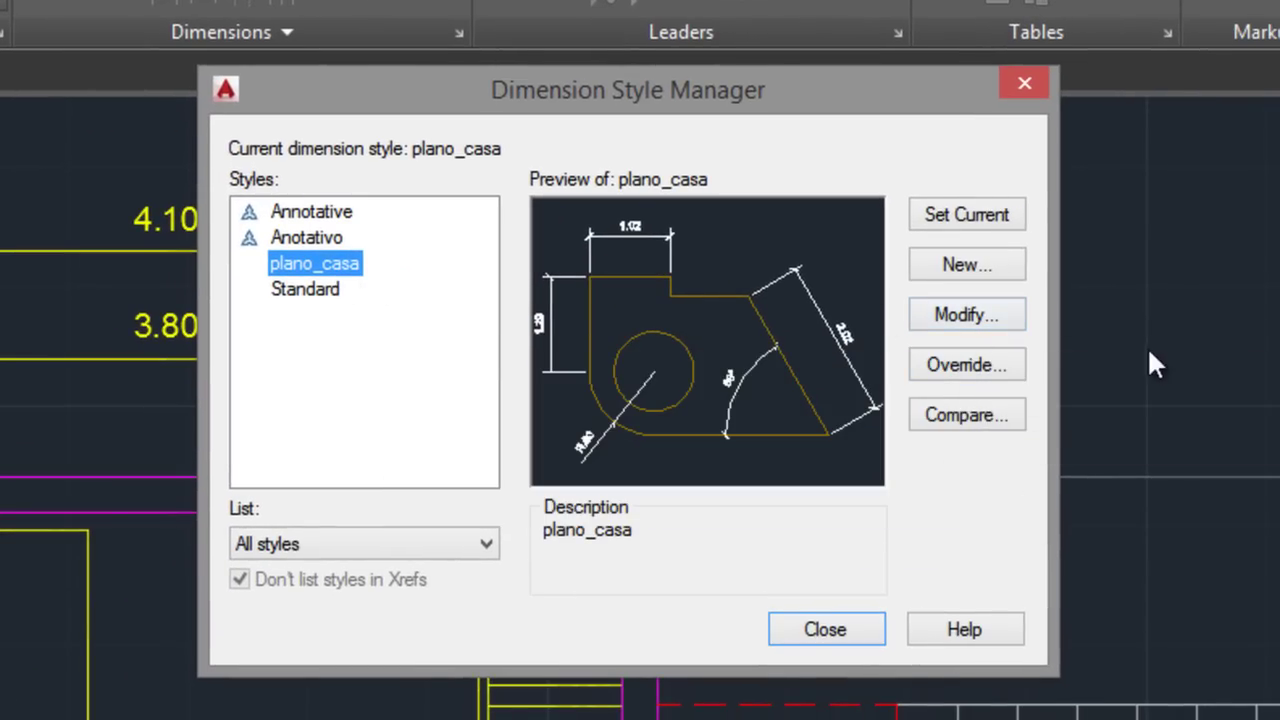
- Set plano_casa's extension line colour to Red and close the Dimension Style Manager
click(940, 314)
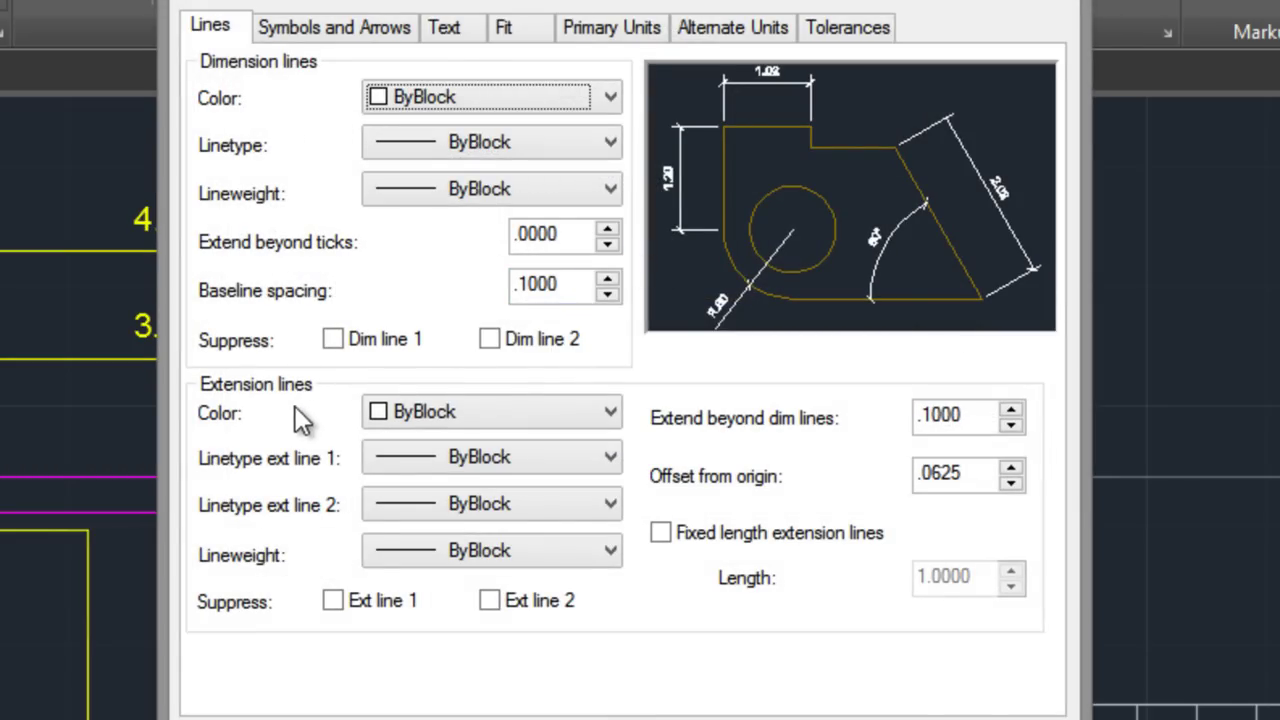
click(427, 406)
click(404, 494)
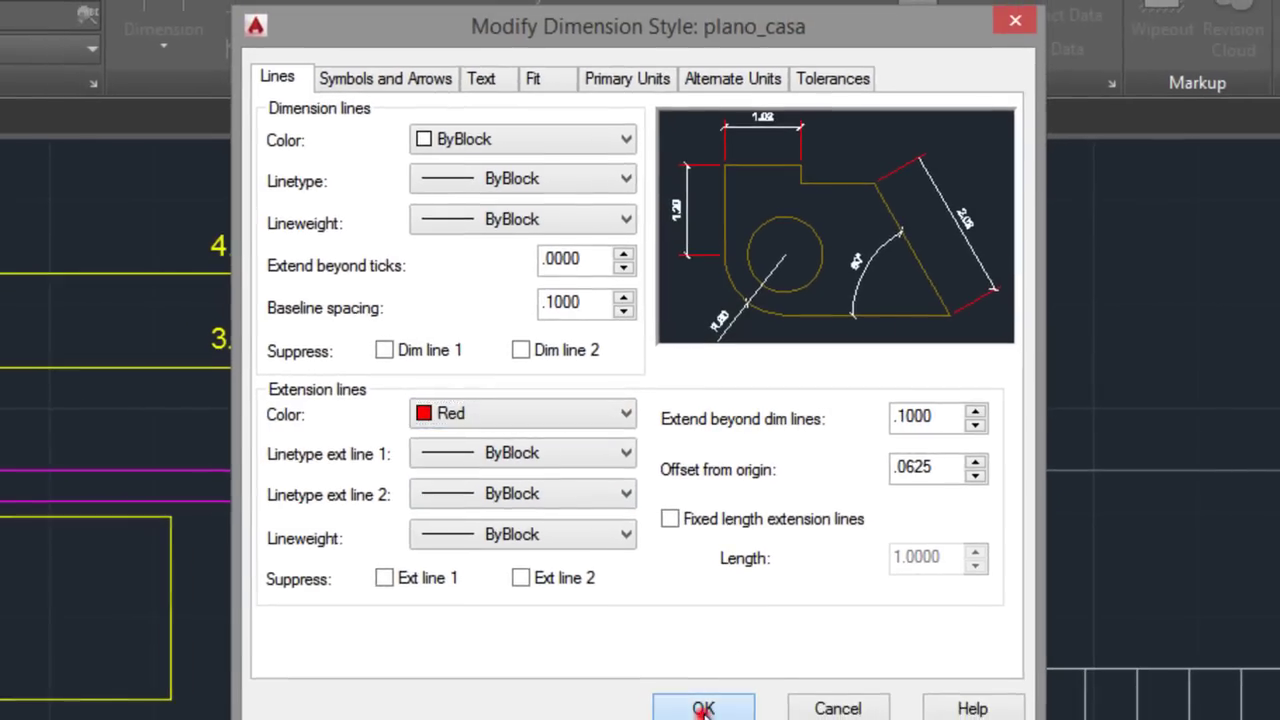
click(690, 706)
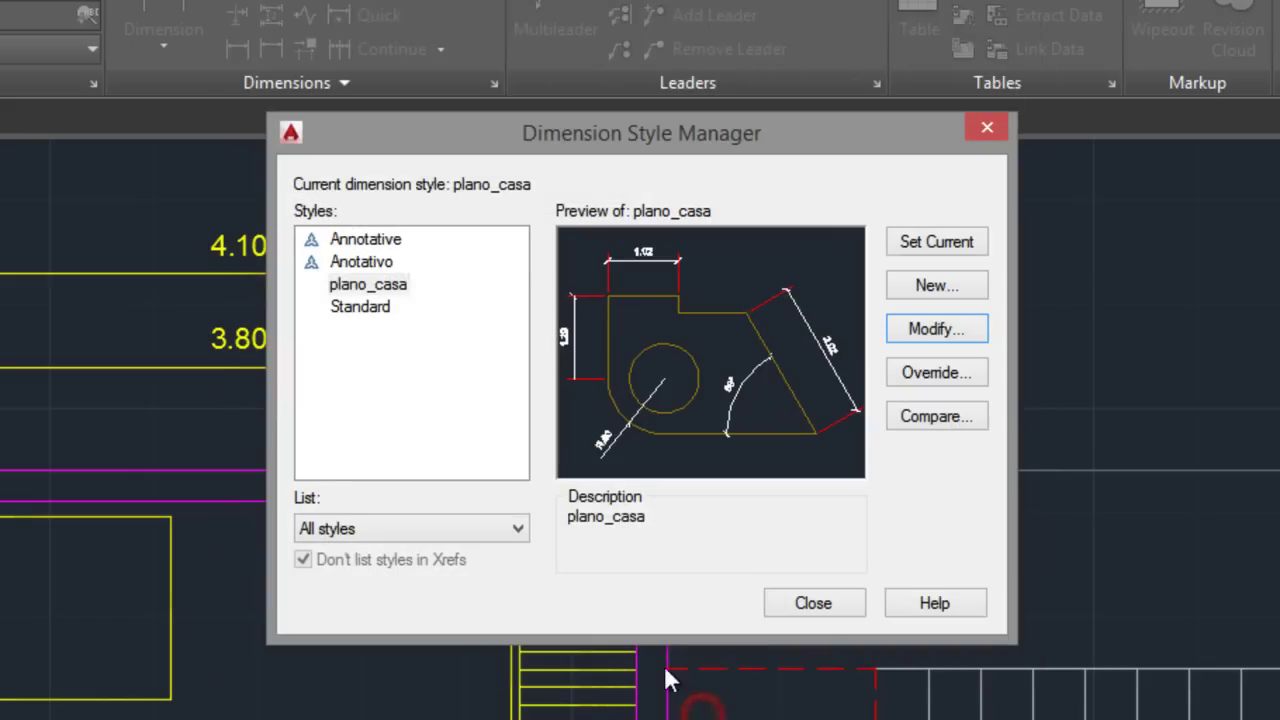
click(811, 603)
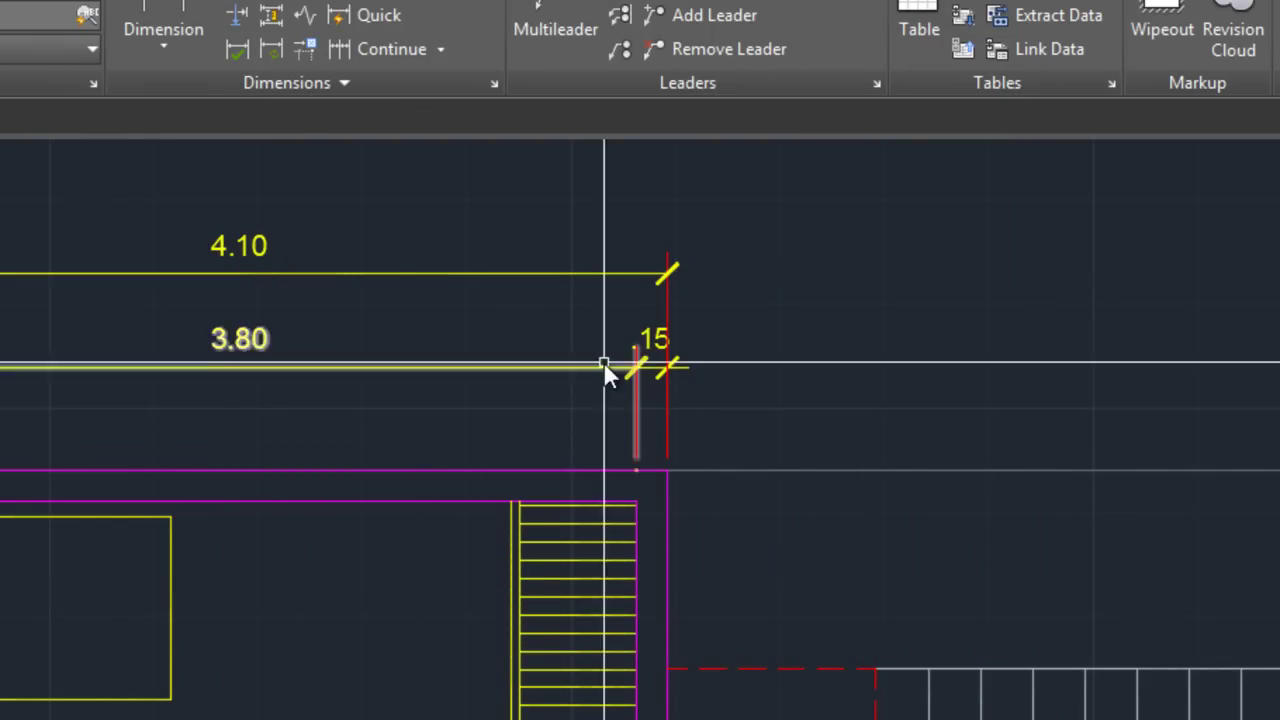
- Add a 1.00 linear dimension beside the right .15, level with the 3.80 row
middle_drag(844, 418, 813, 419)
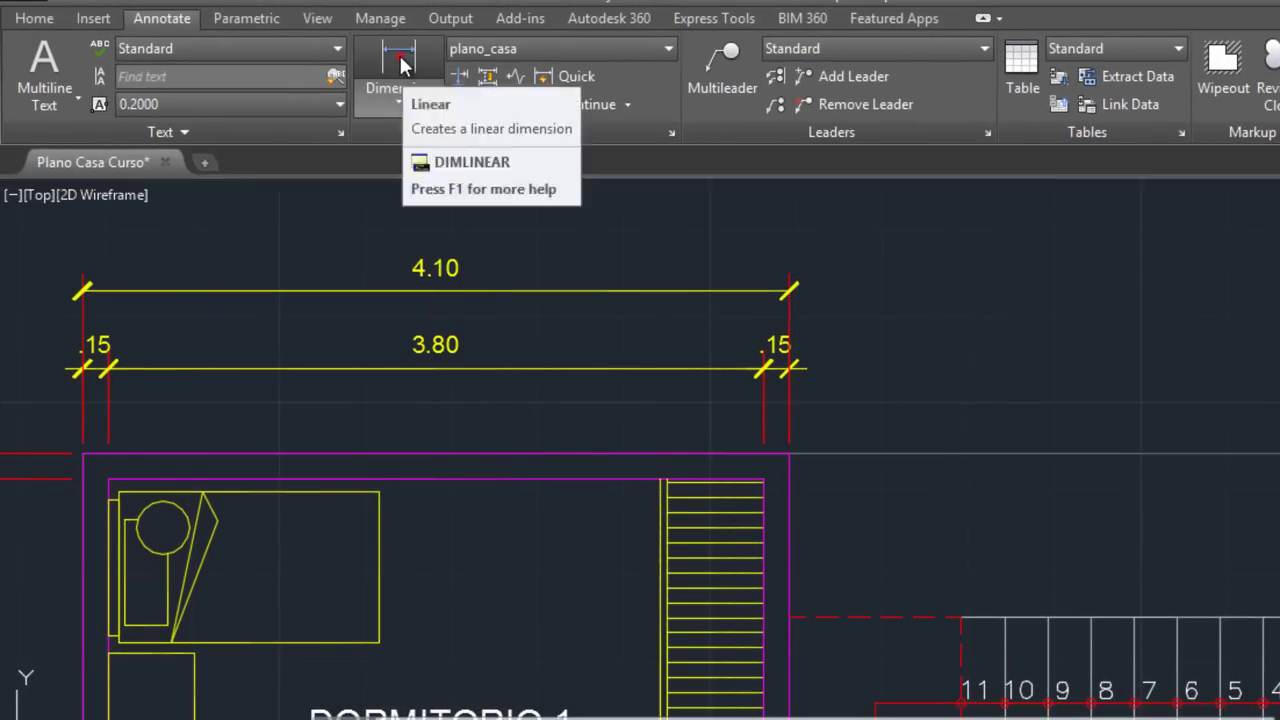
click(400, 64)
middle_drag(896, 473, 872, 381)
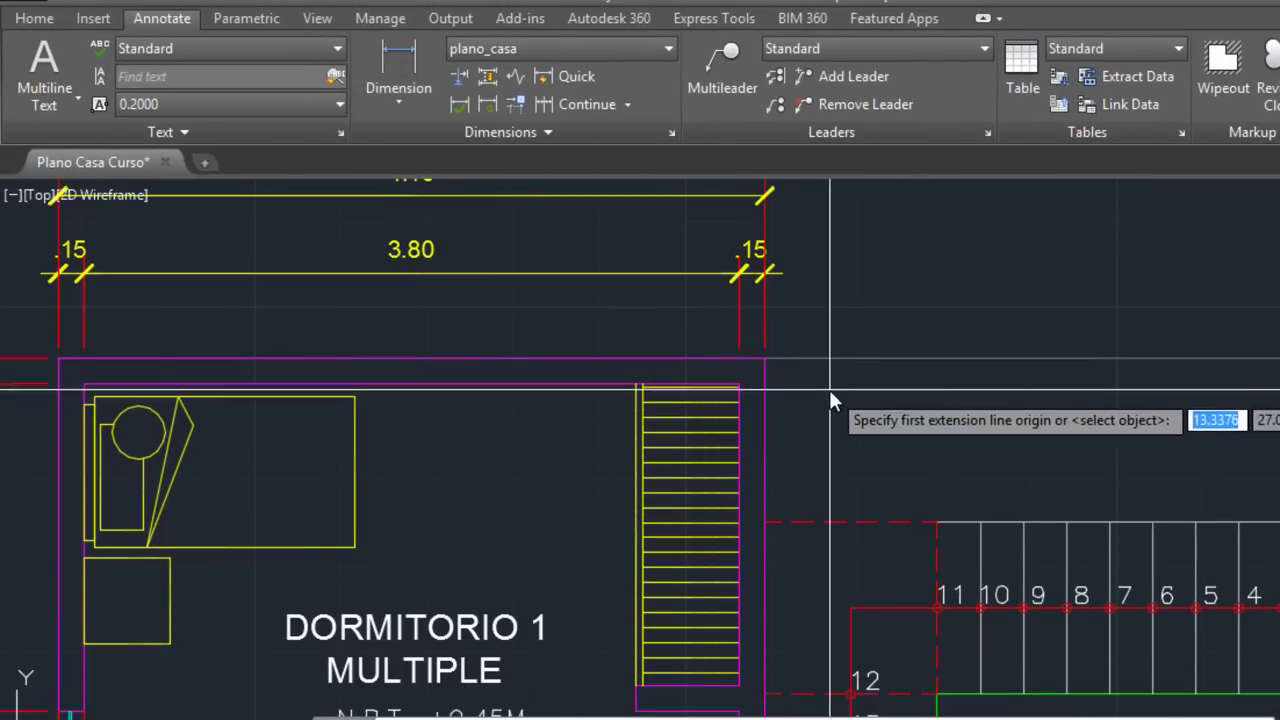
click(768, 360)
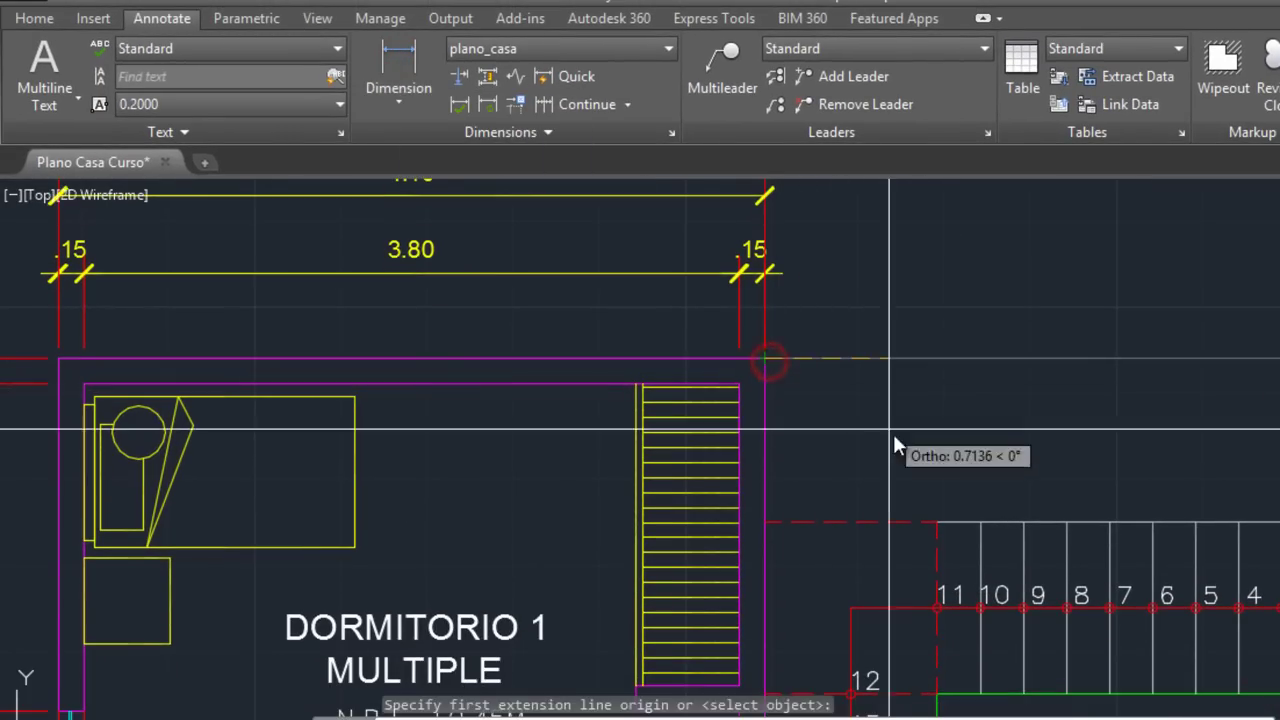
click(938, 524)
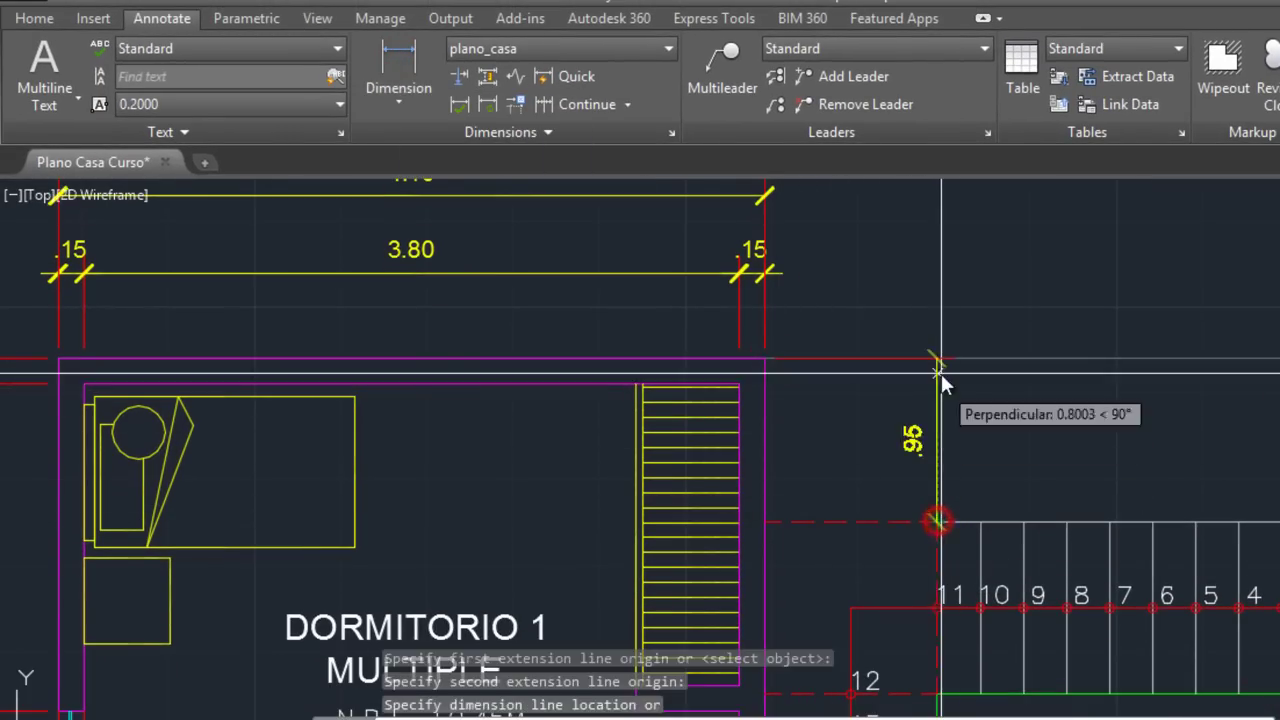
click(947, 272)
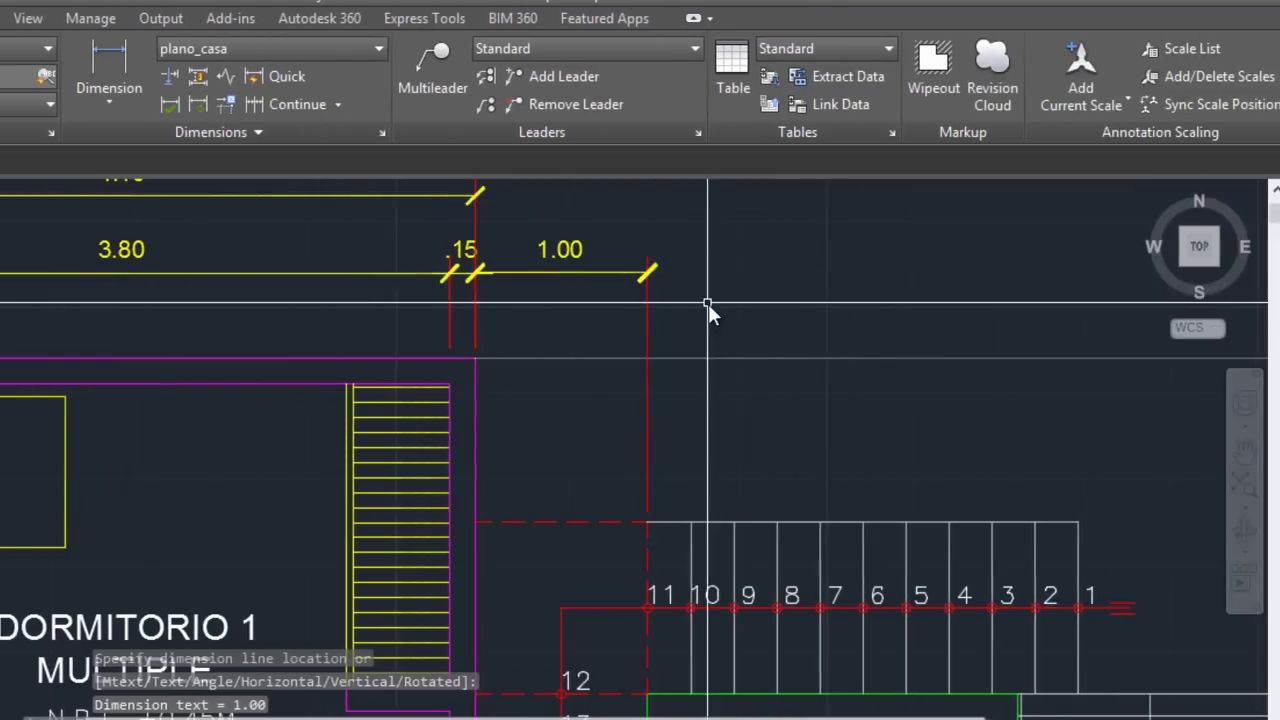
middle_drag(706, 314, 432, 326)
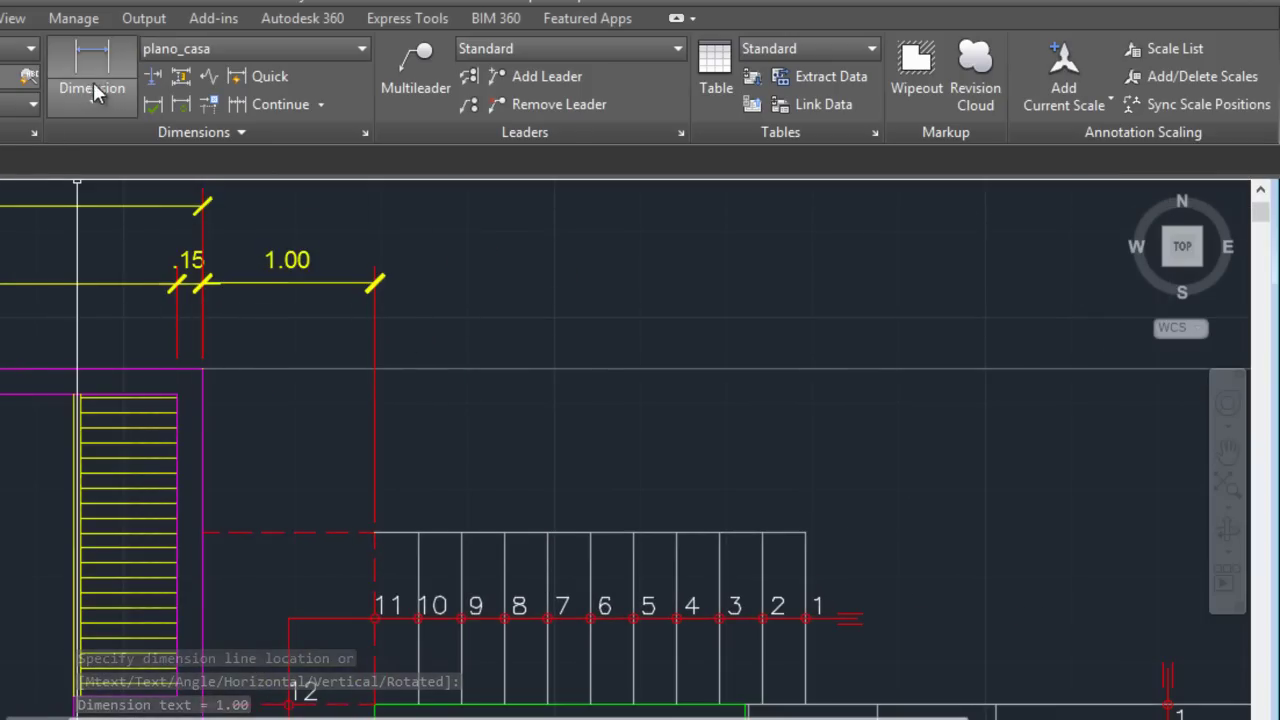
- Continue the top chain with 2.50, 1.10, 2.00 and 1.30 dimensions to the right wall
click(258, 104)
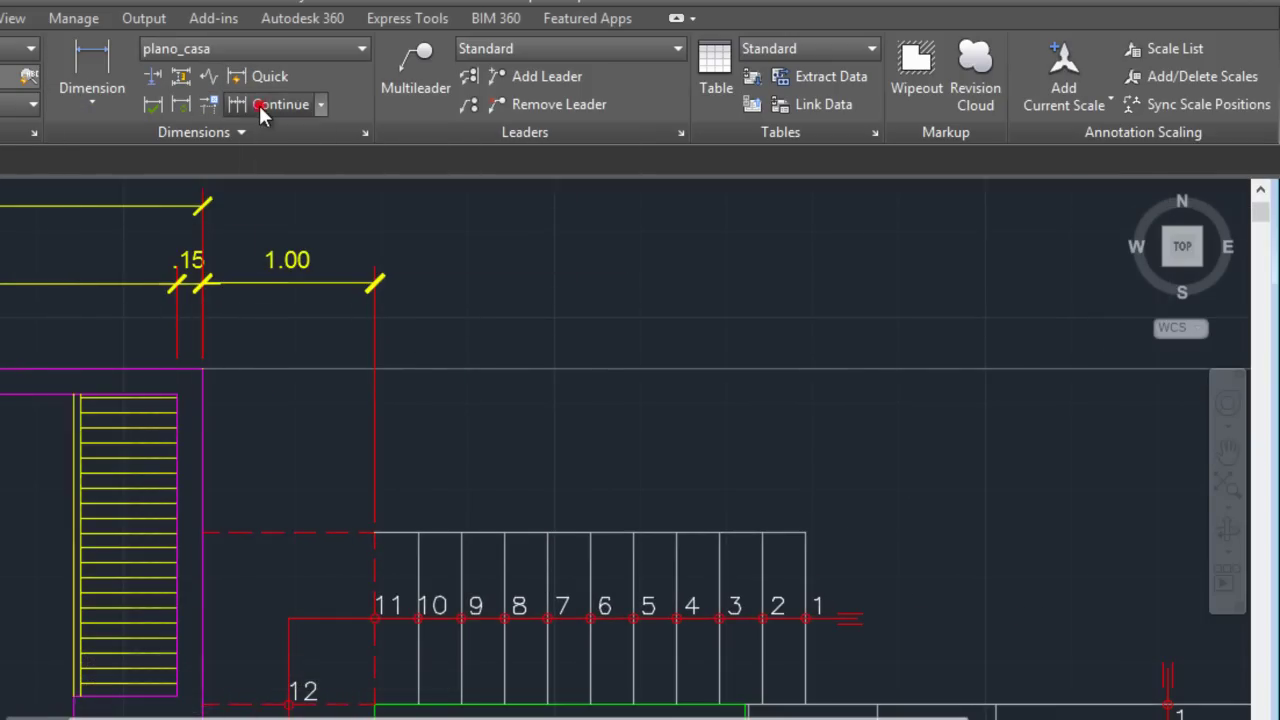
click(799, 527)
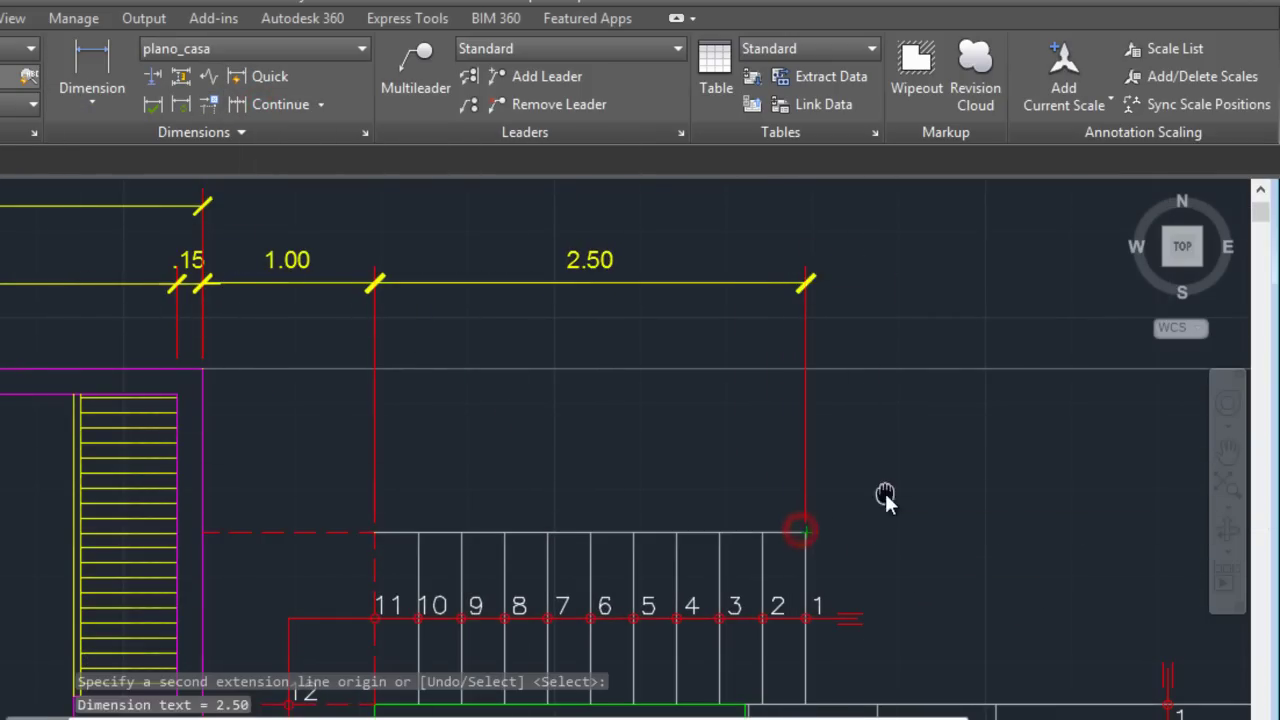
middle_drag(886, 500, 768, 385)
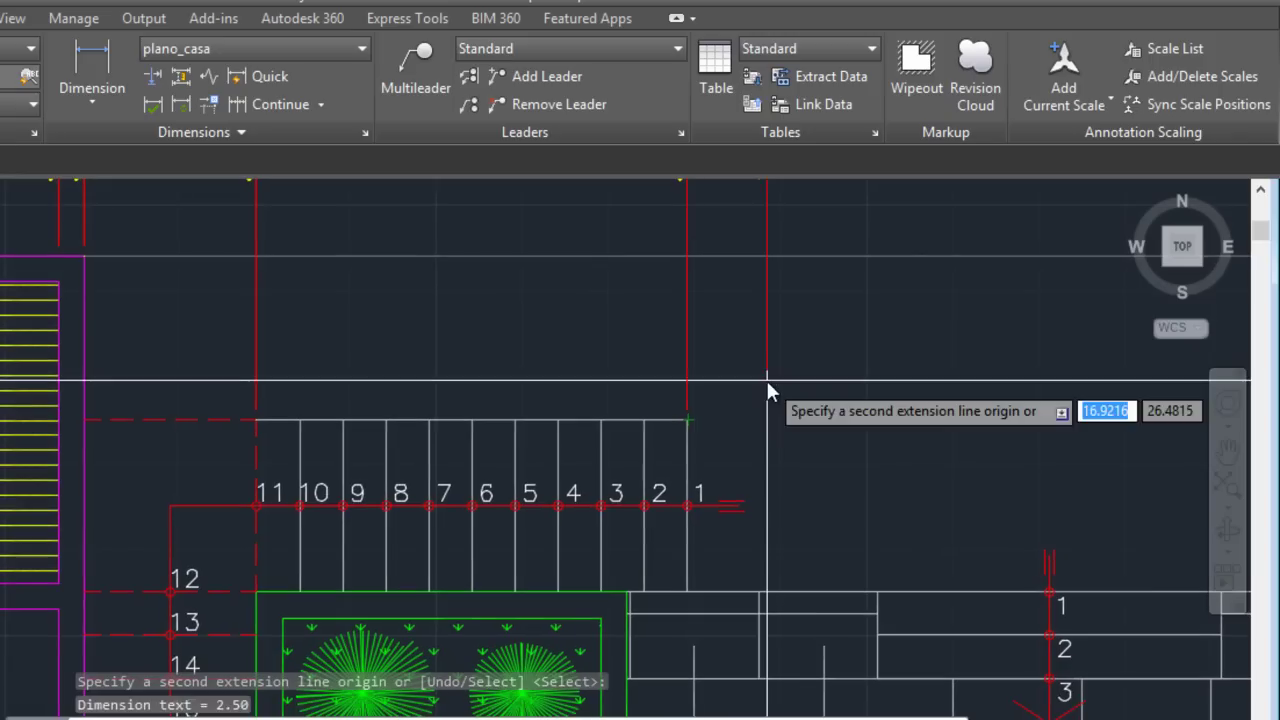
click(878, 591)
scroll(870, 550, down, 1)
middle_drag(870, 550, 643, 543)
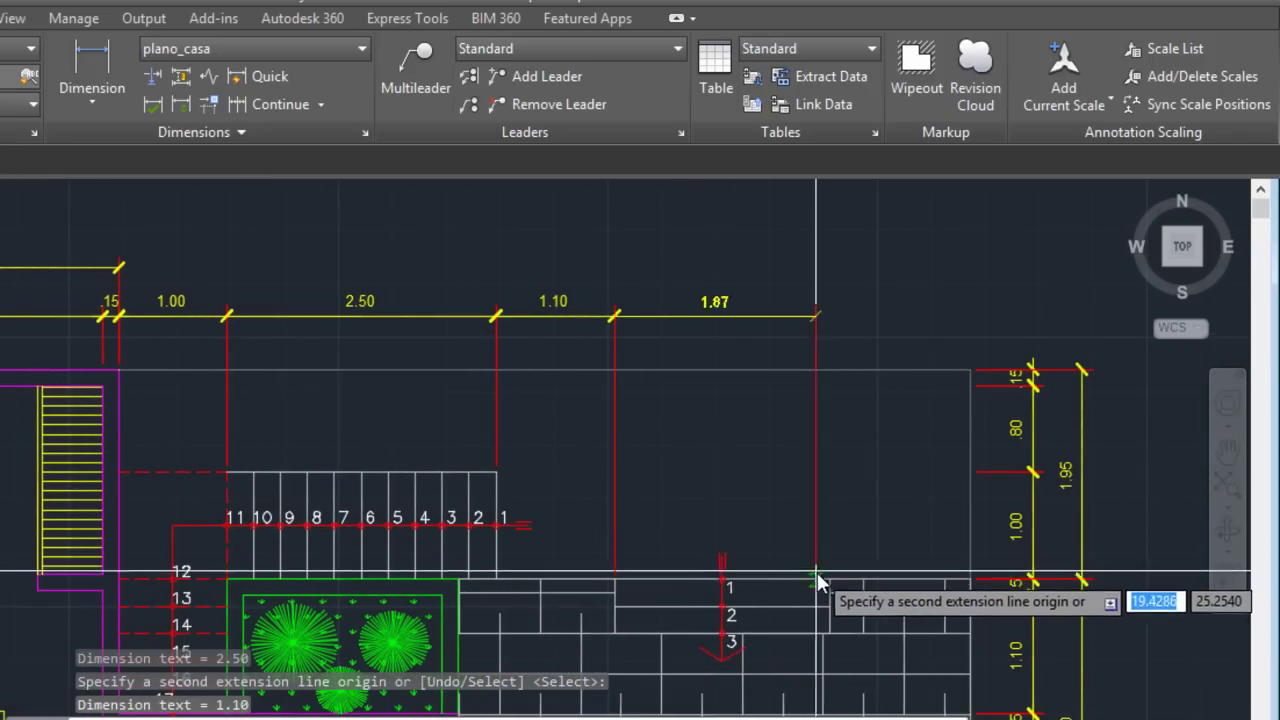
click(826, 585)
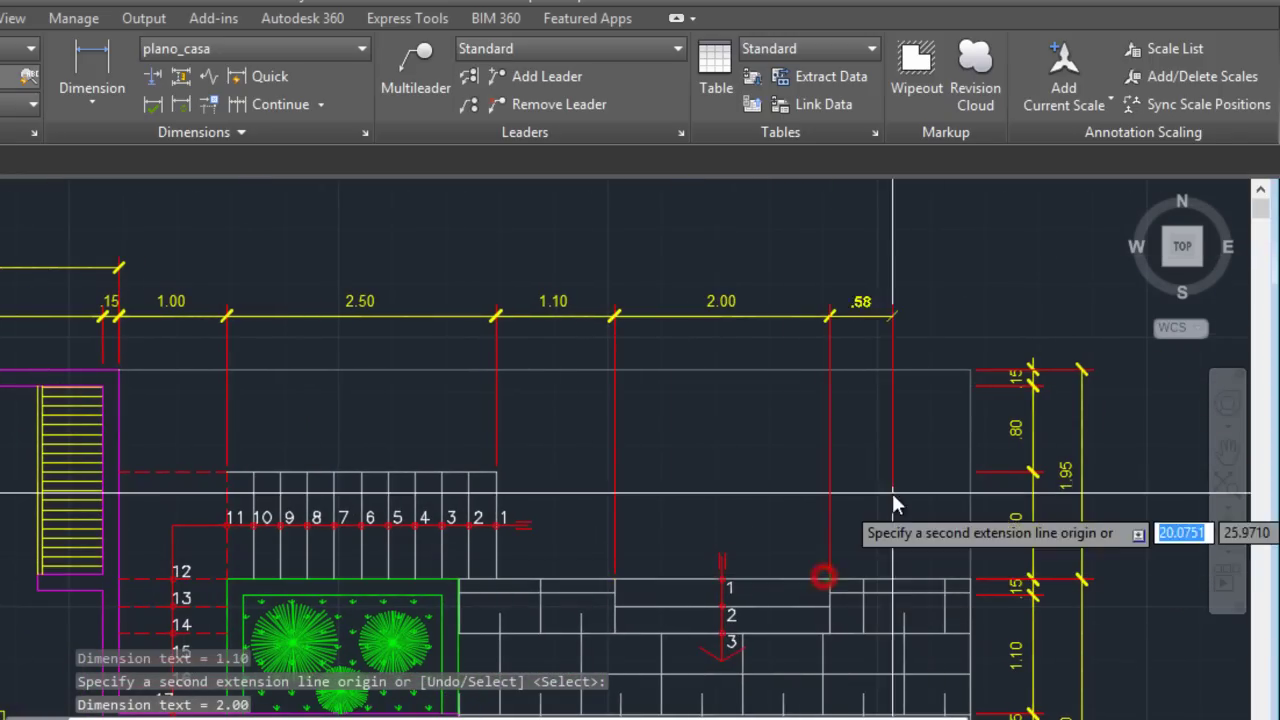
click(969, 370)
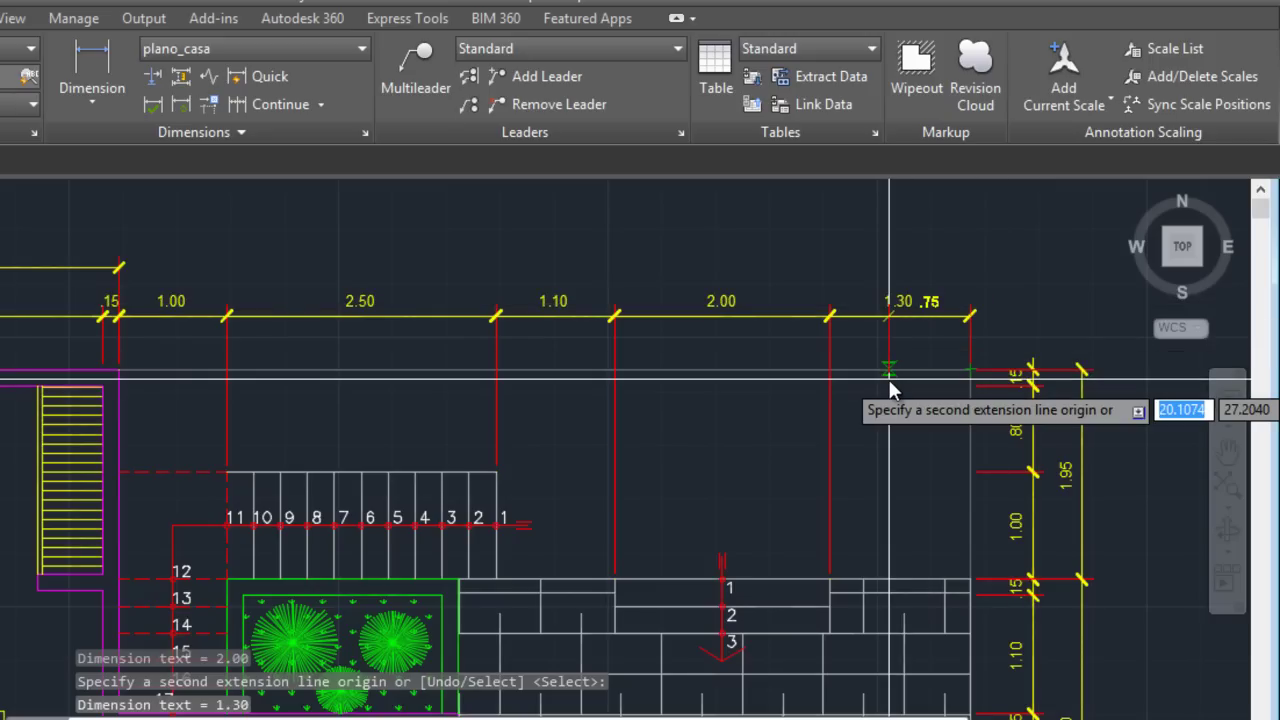
- Finish the continued dimensioning, then select and deselect the whole chain
key(Return)
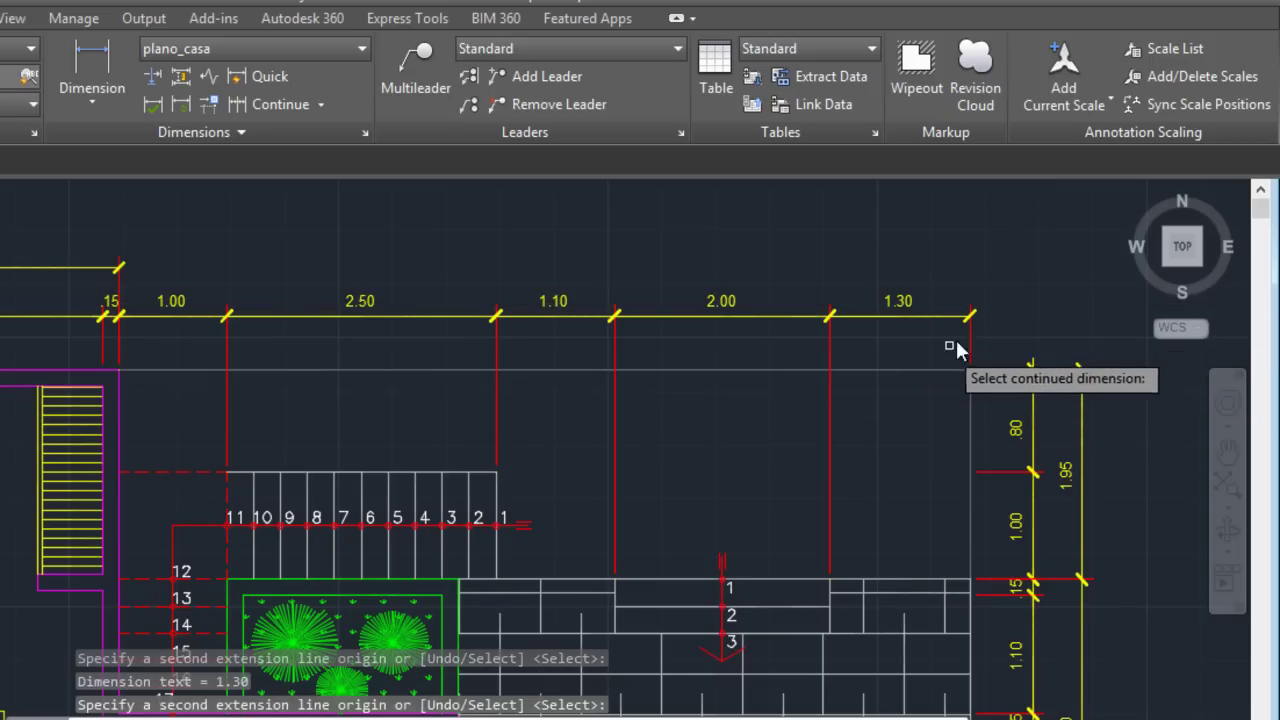
key(Escape)
click(998, 333)
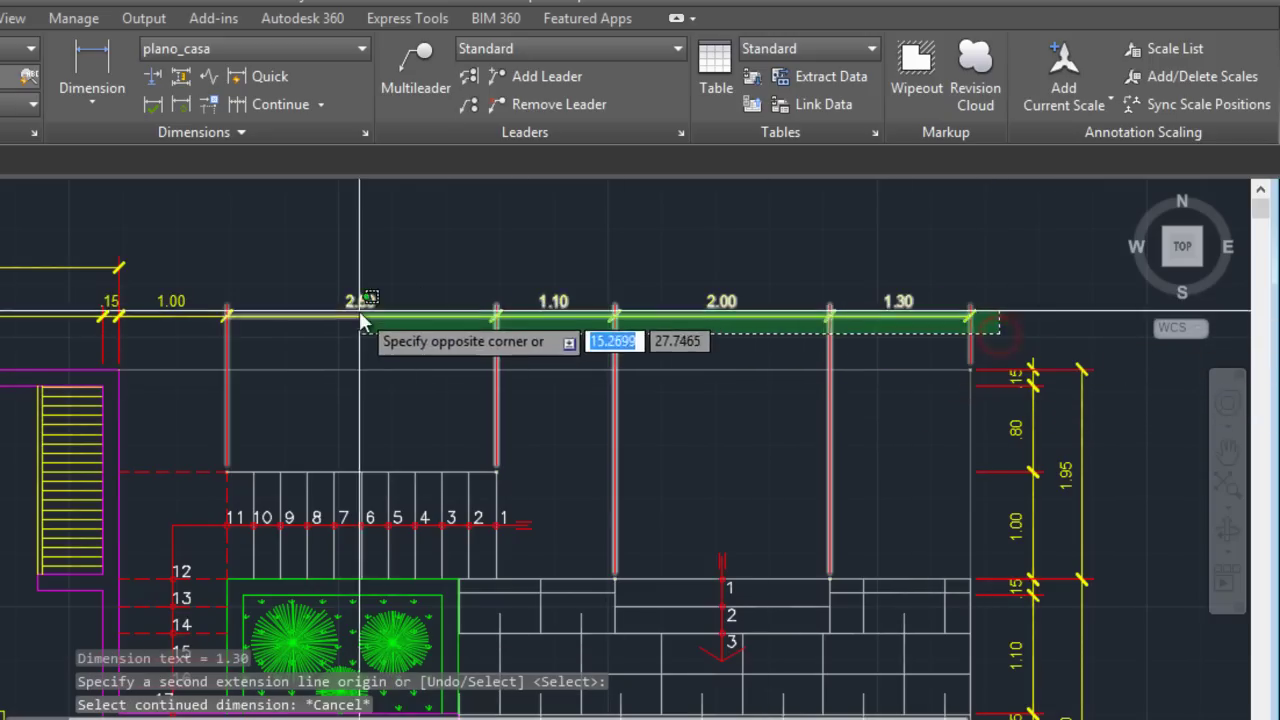
click(213, 305)
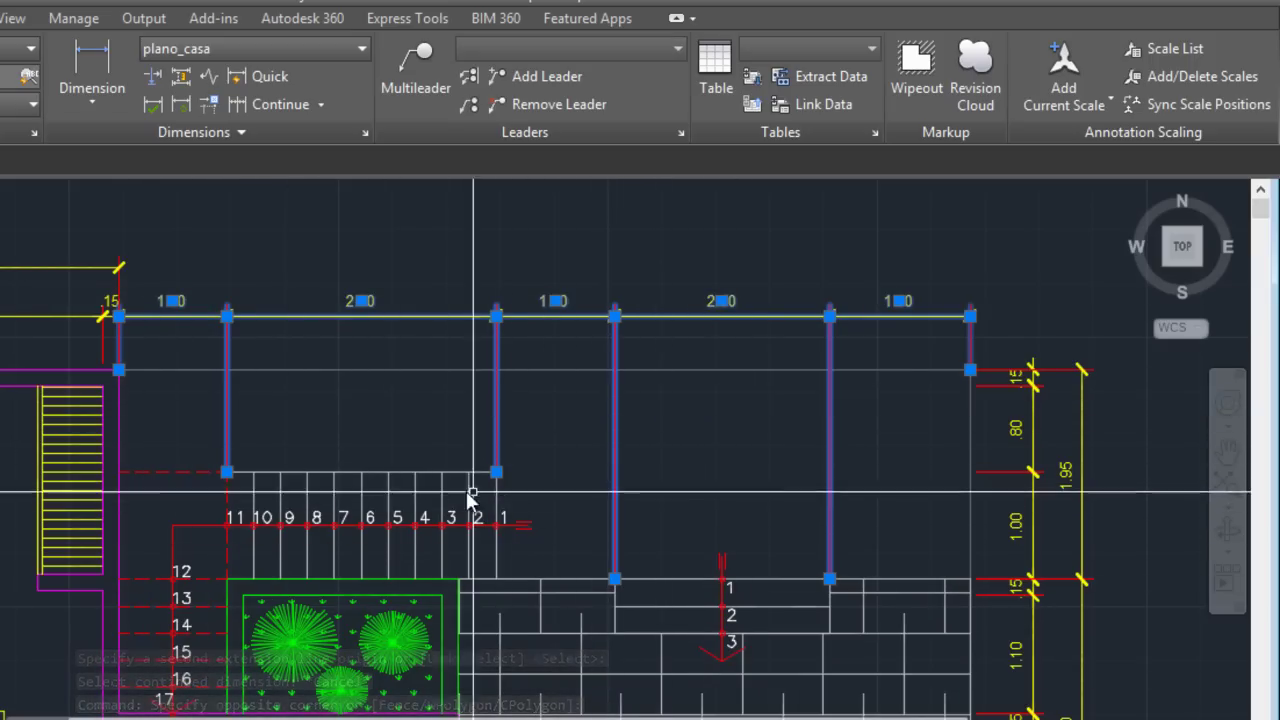
key(Escape)
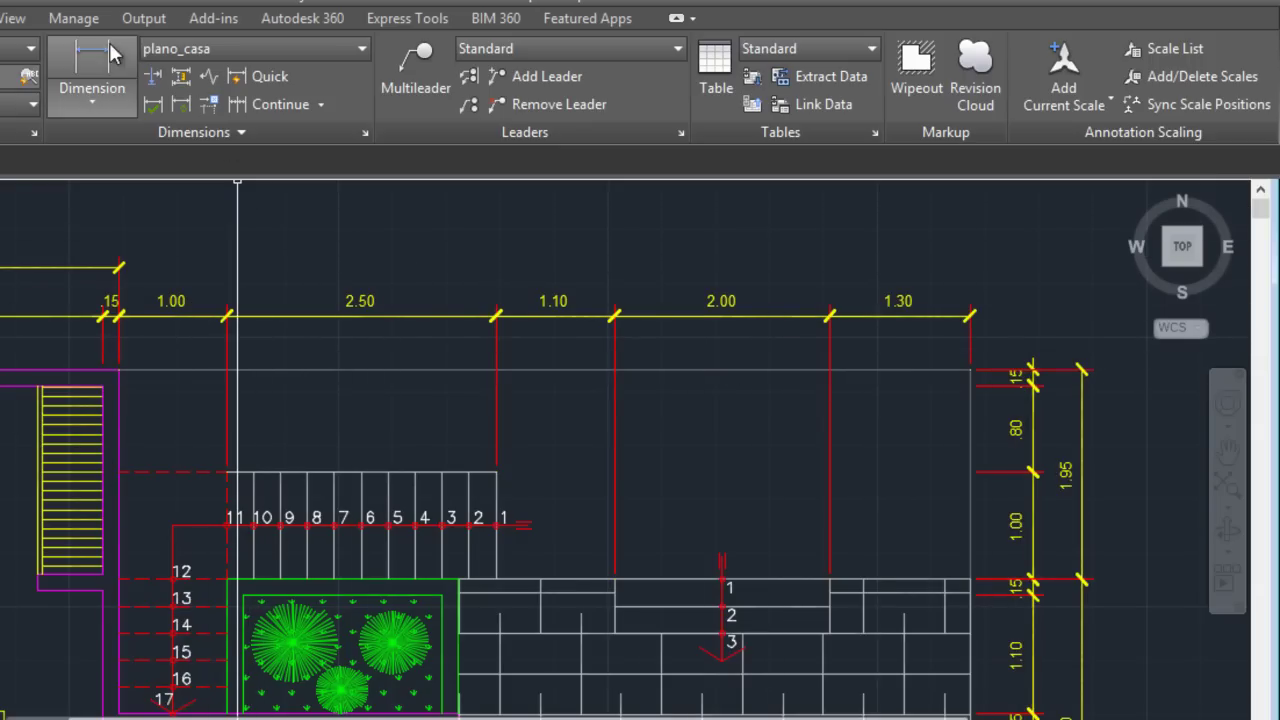
- Create a new style 'Copy of plano_casa' based on plano_casa and open its settings
click(196, 48)
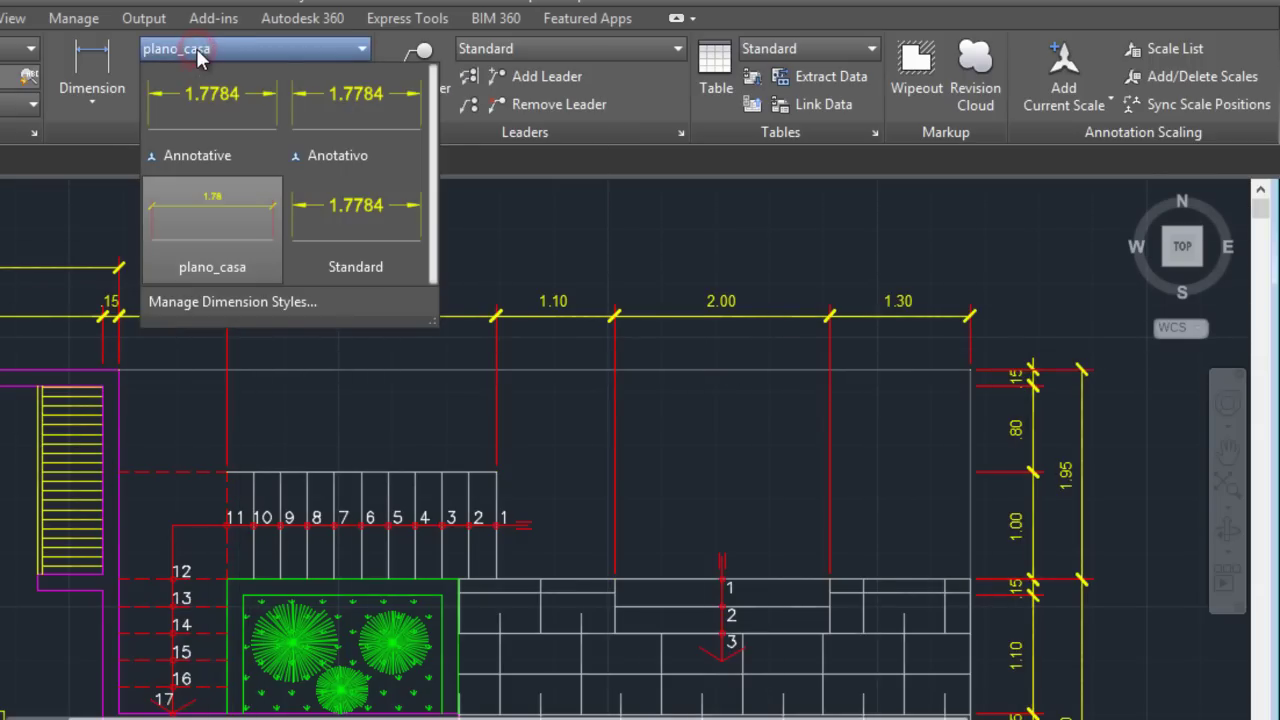
click(205, 301)
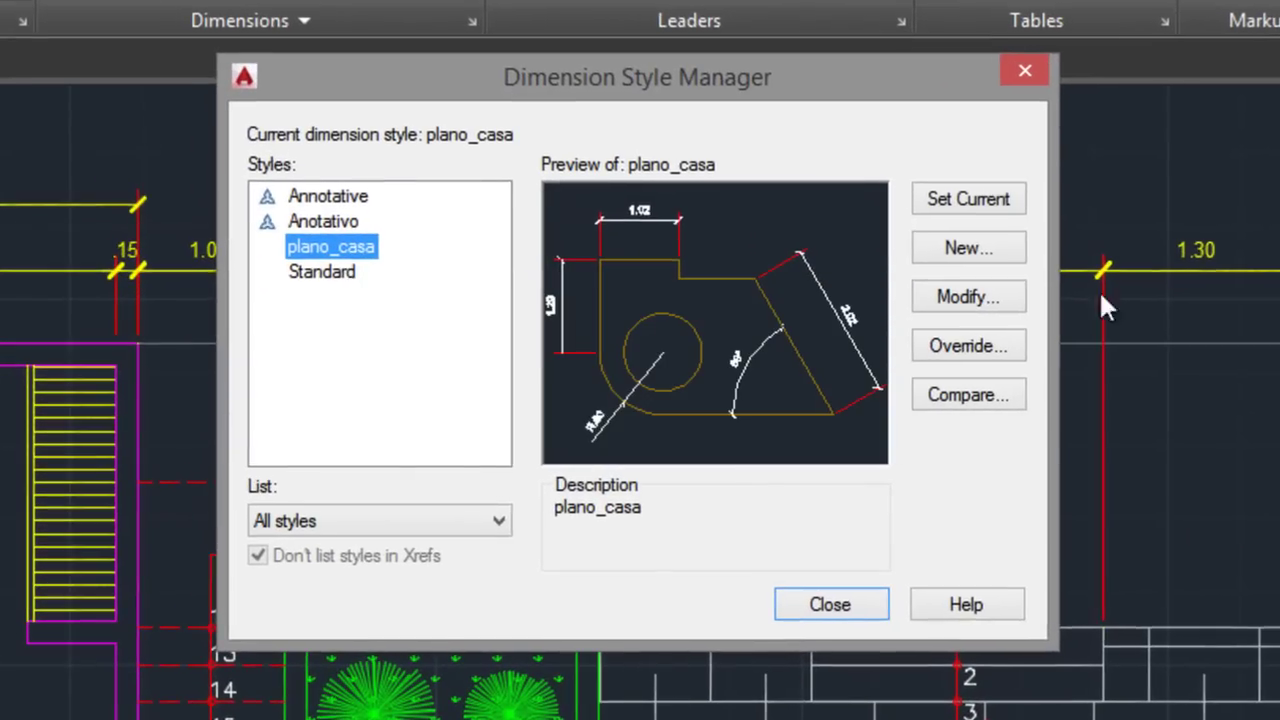
click(1006, 252)
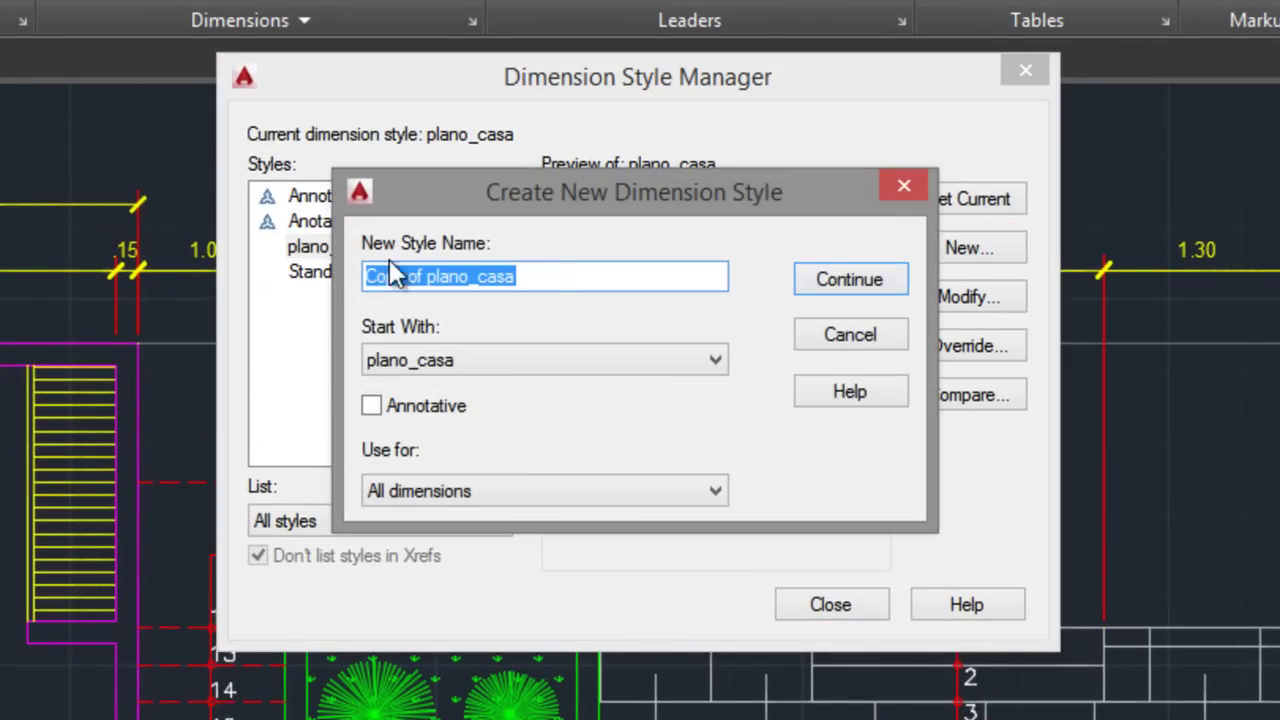
click(840, 283)
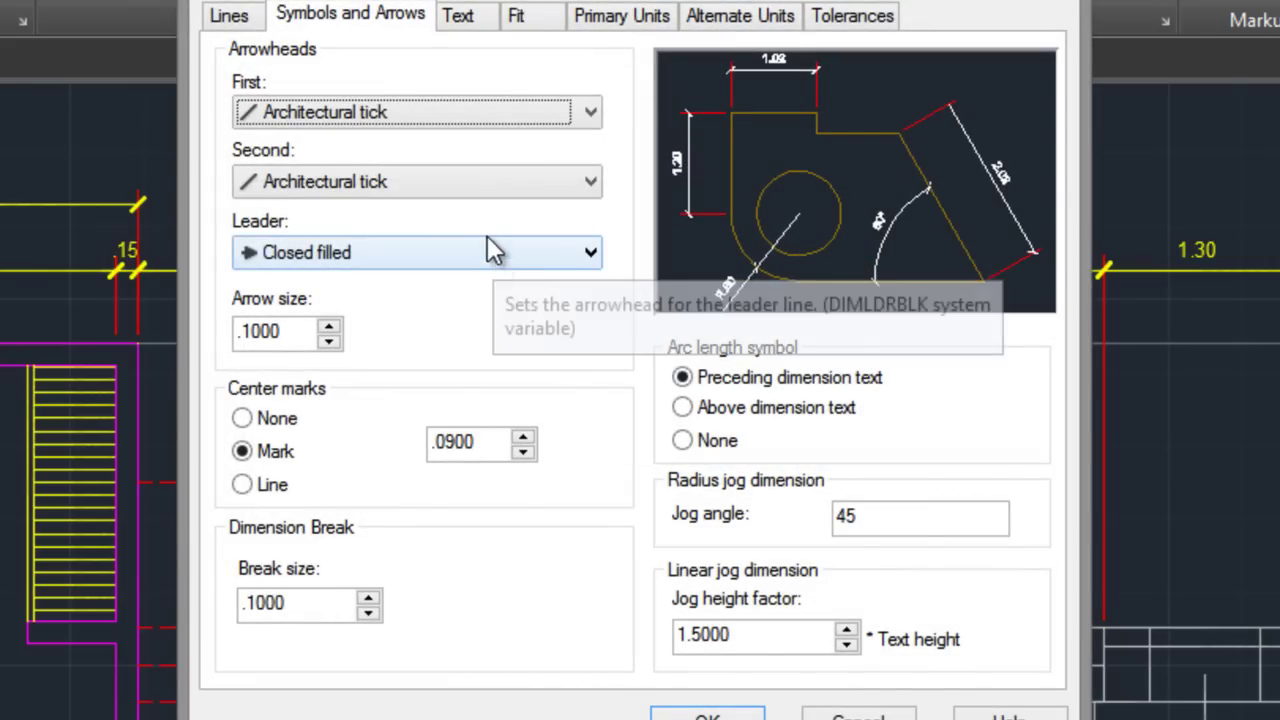
- On the Lines settings, enable fixed-length extension lines with length .5 and confirm
click(228, 17)
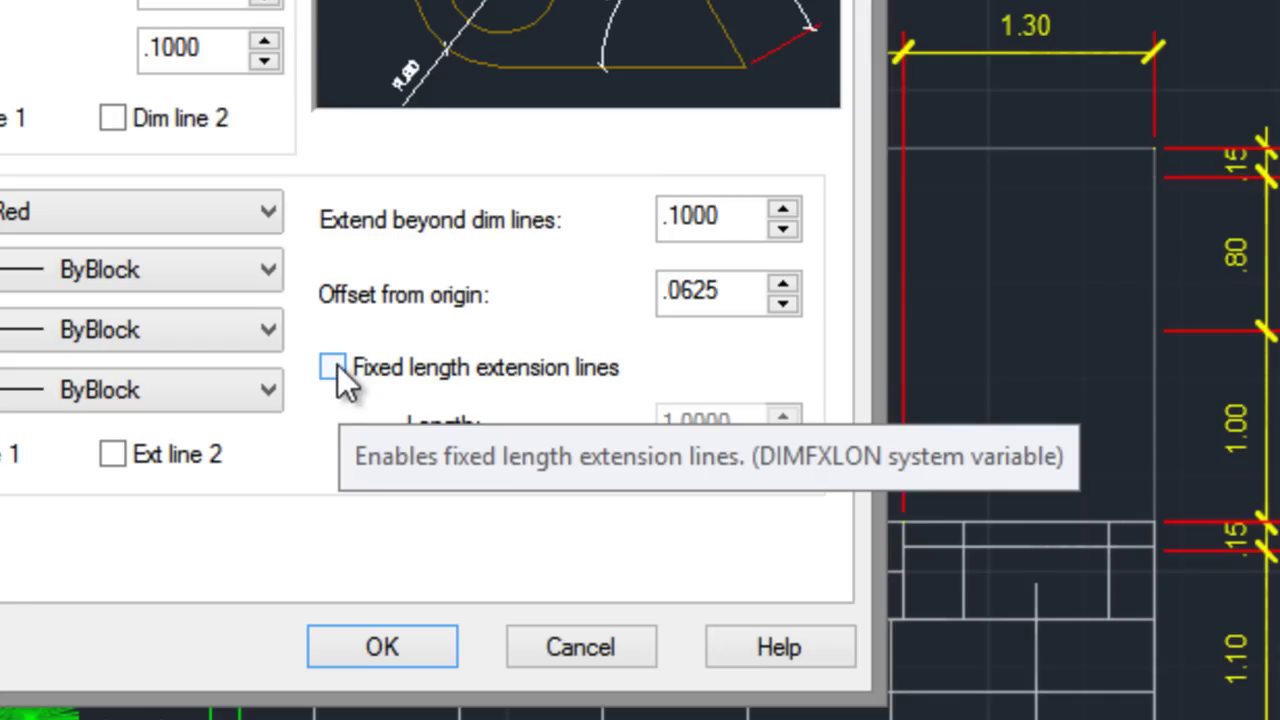
click(335, 366)
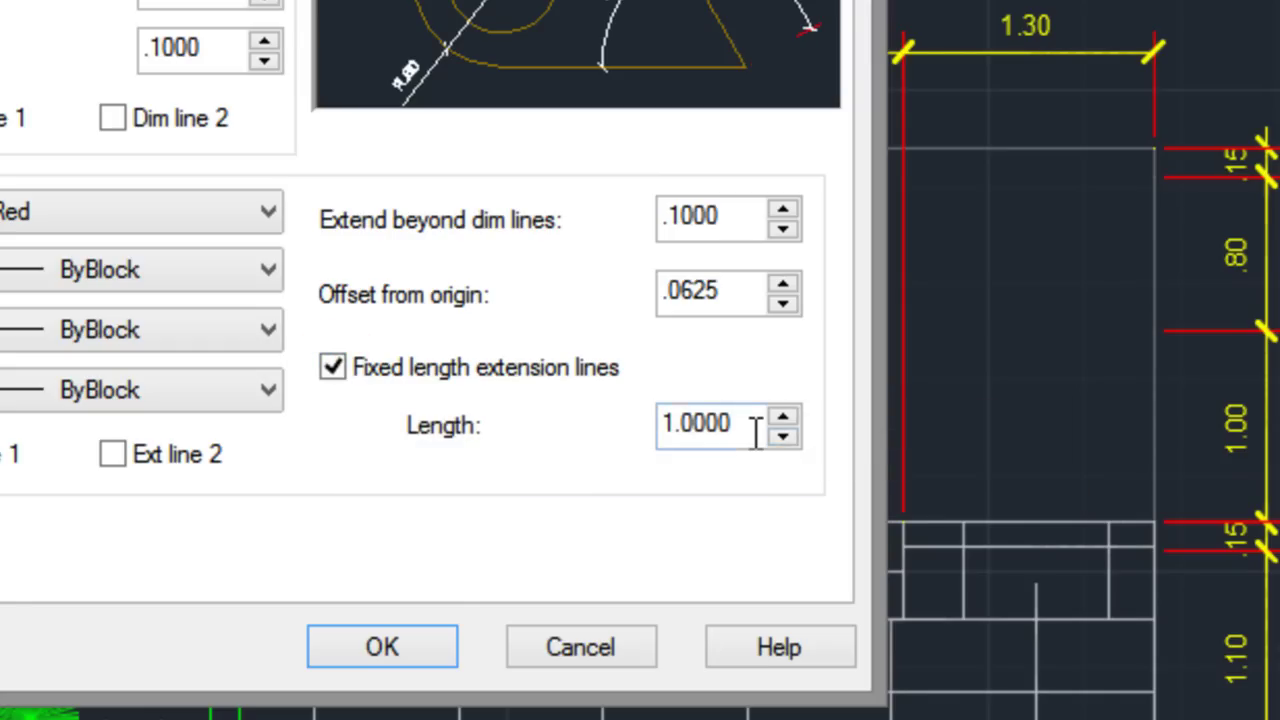
drag(752, 430, 588, 432)
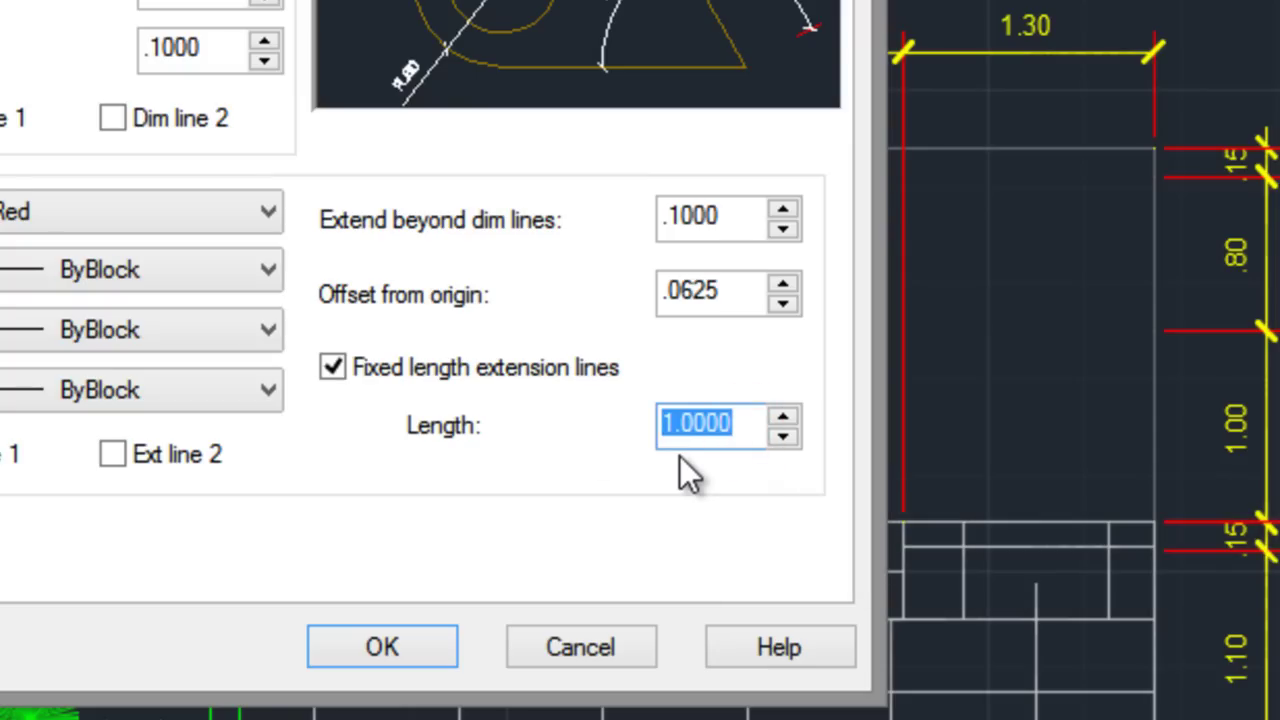
key(BackSpace)
text(.5)
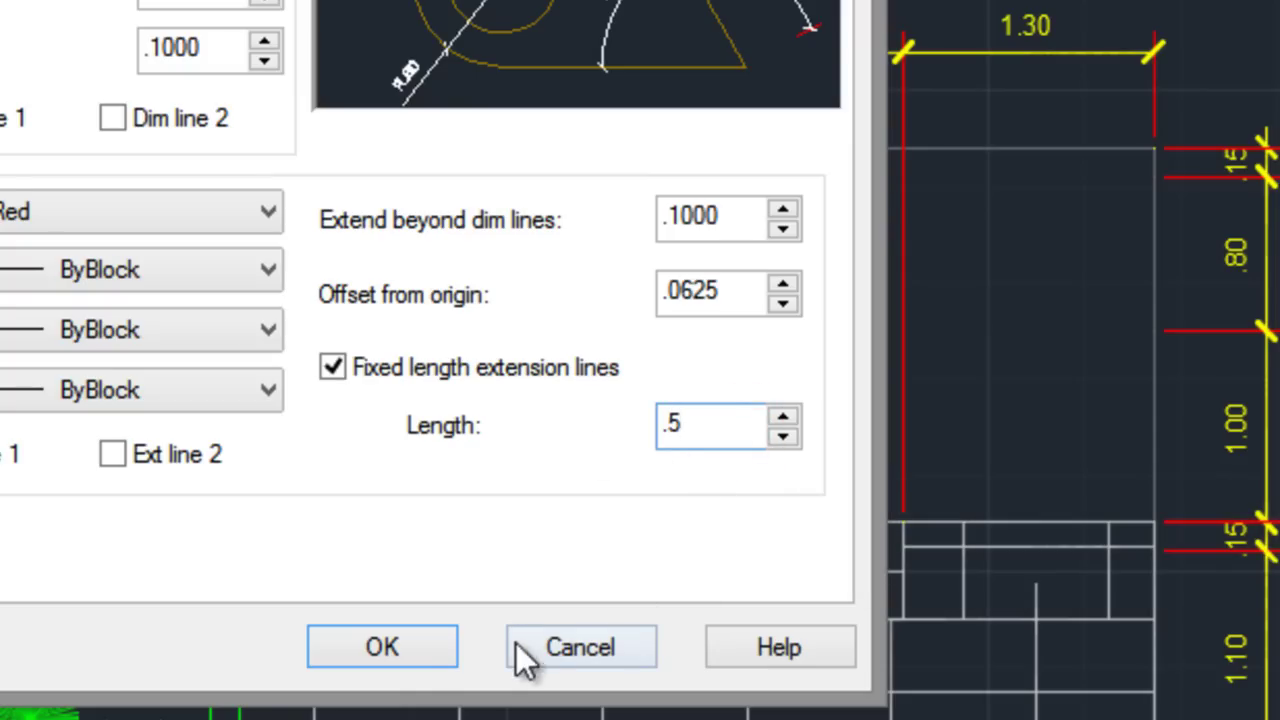
click(391, 659)
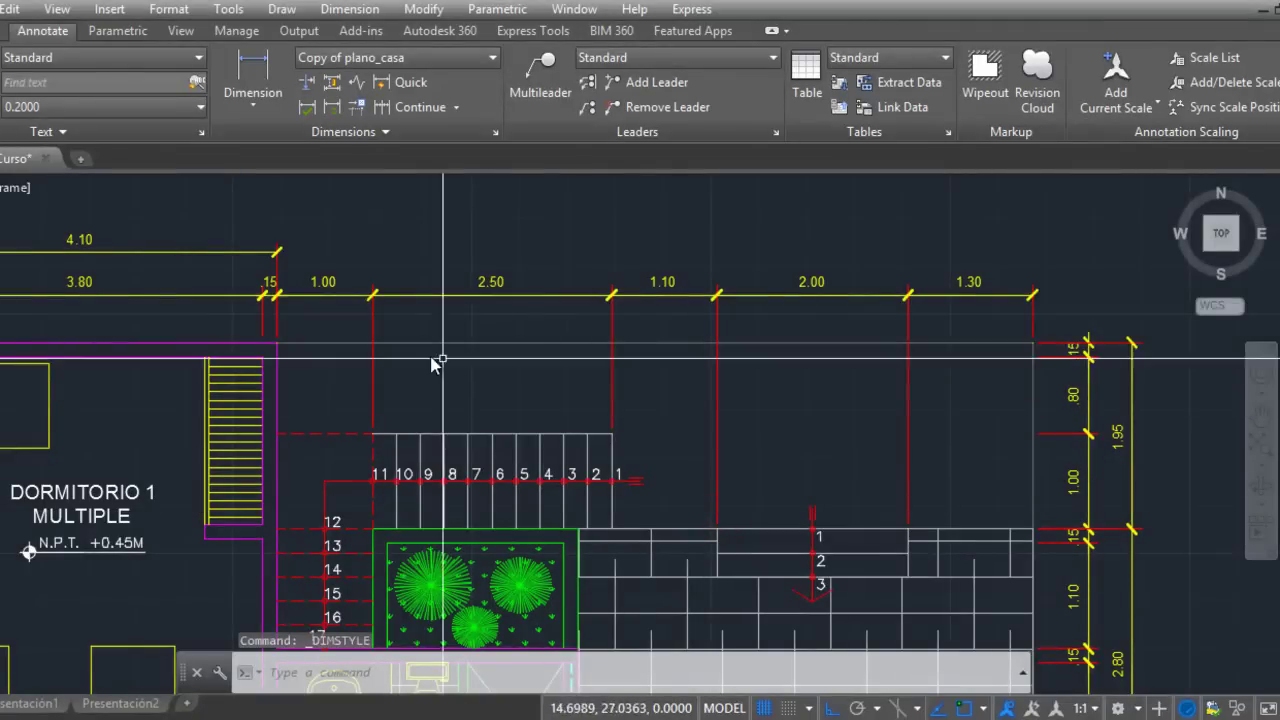
- Erase the old top dimension chain
click(1066, 308)
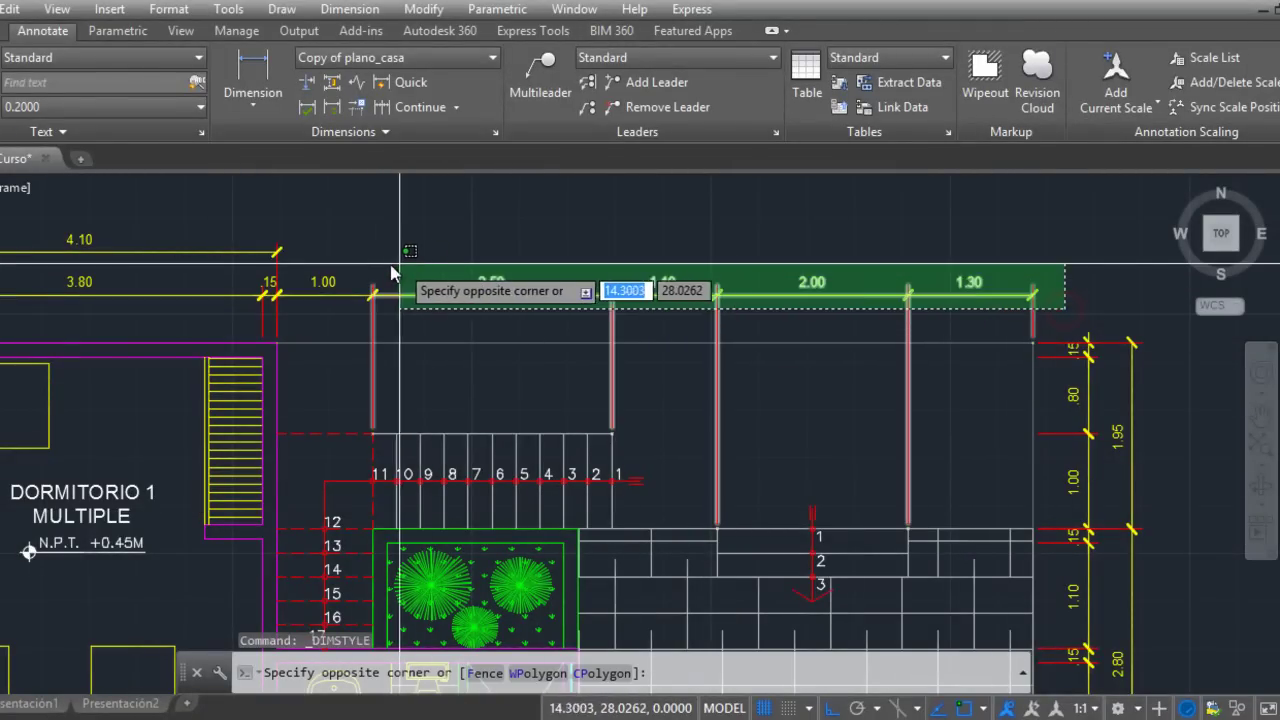
click(357, 266)
key(Delete)
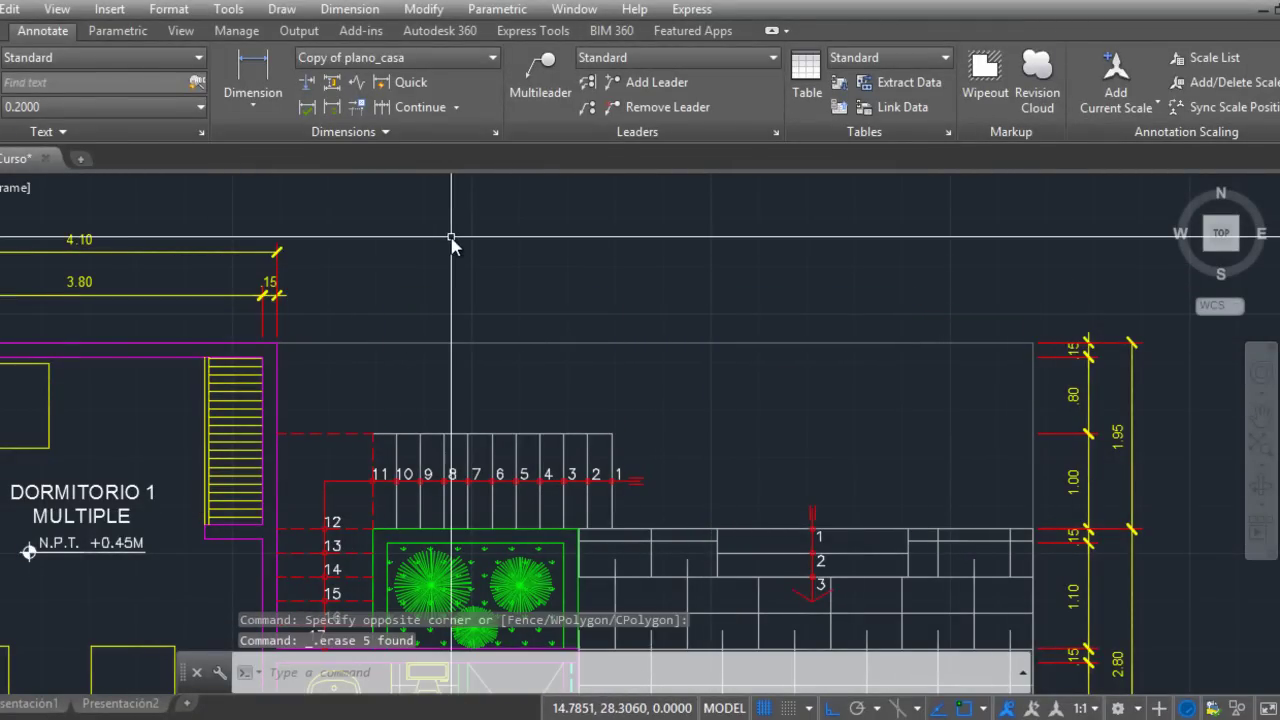
key(ctrl+y)
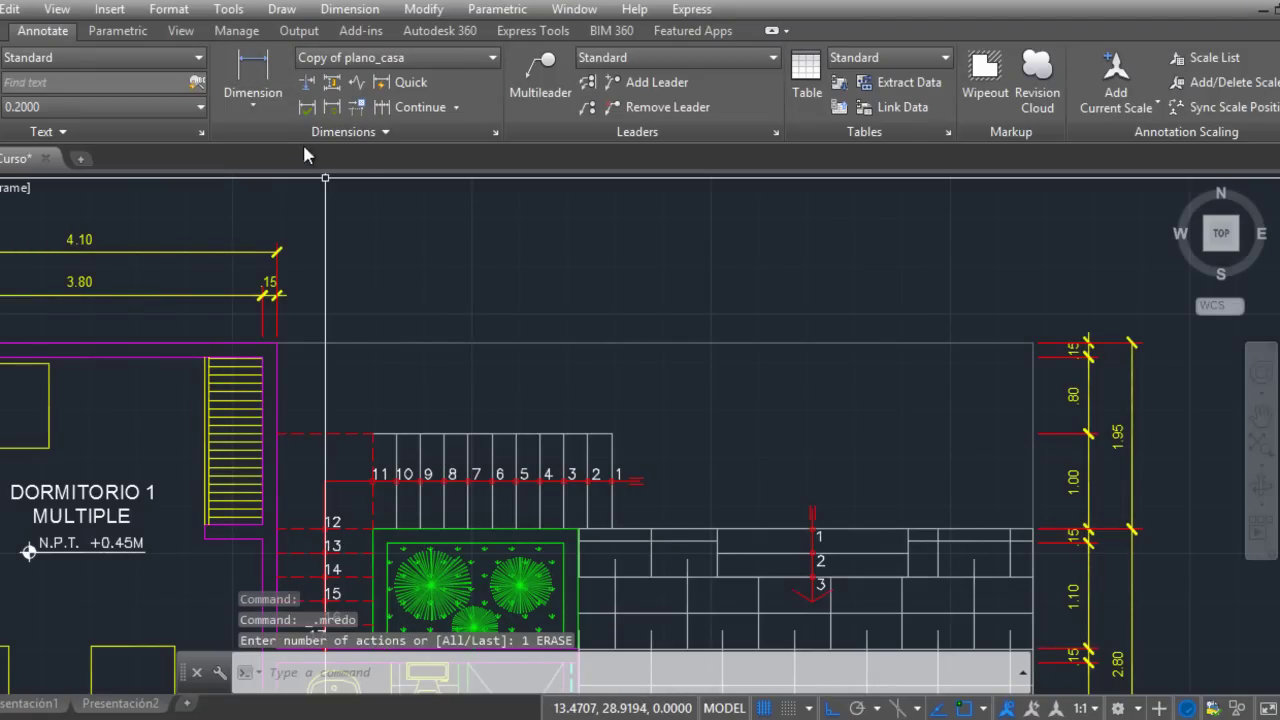
- Draw a 3.50 linear dimension from the 4.10 dimension's end to the stair corner
click(253, 78)
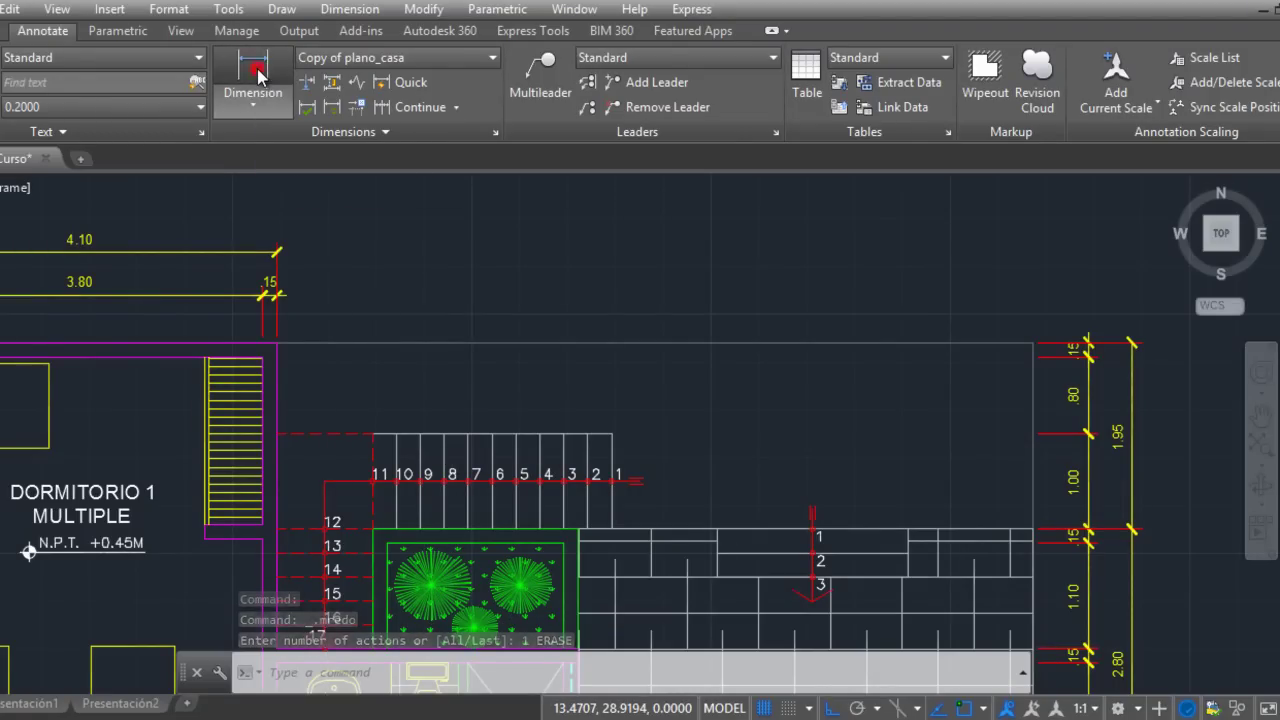
click(279, 344)
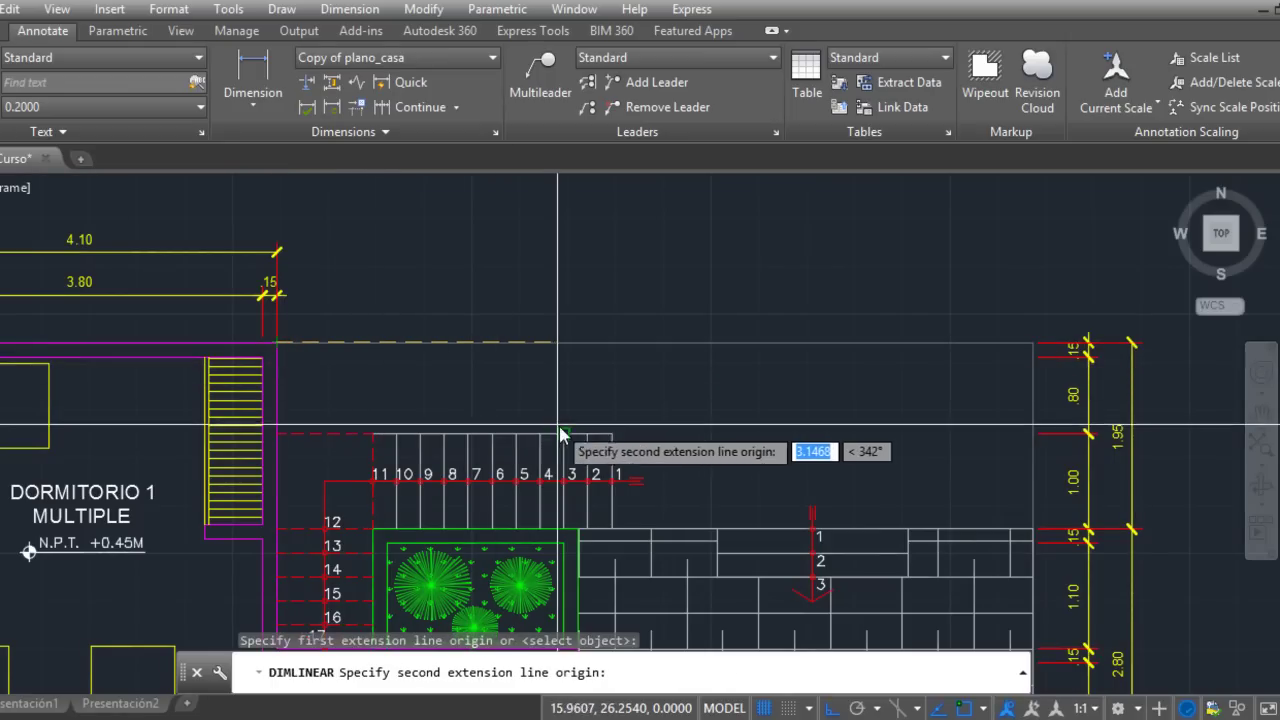
click(605, 440)
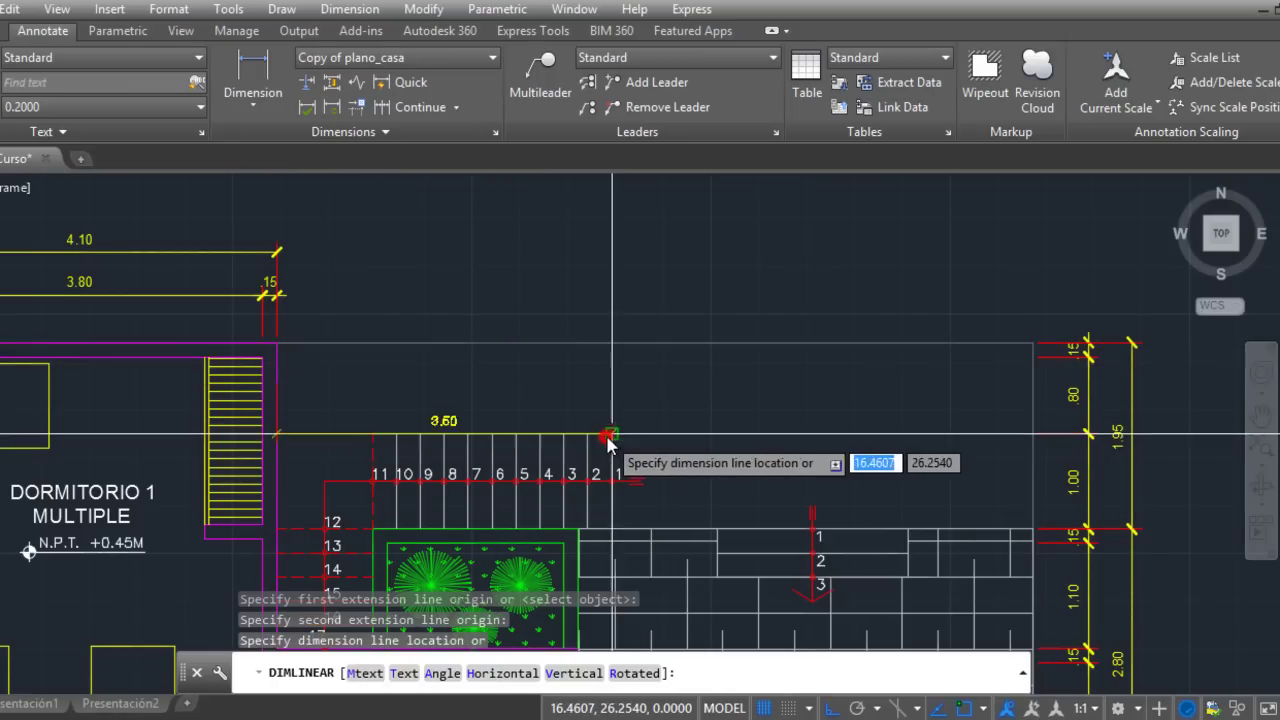
click(597, 251)
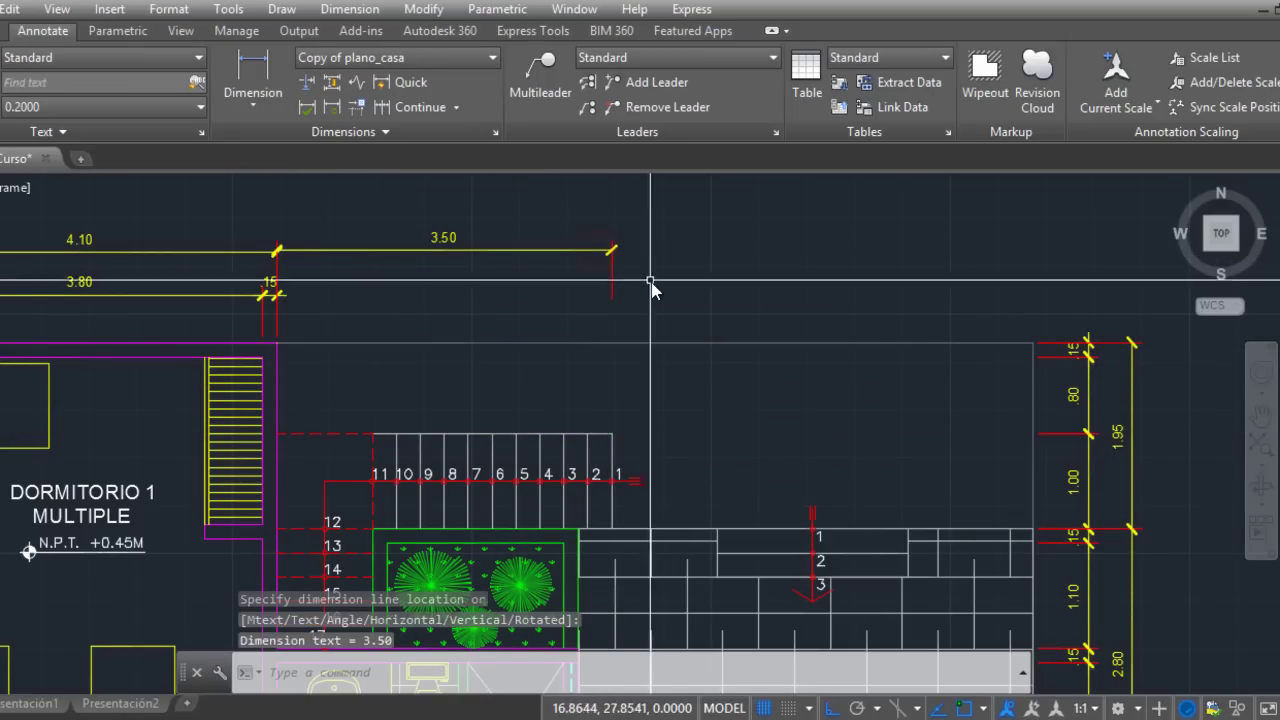
- Continue the chain with 1.10 and 2.00 dimensions, then inspect the result
click(392, 112)
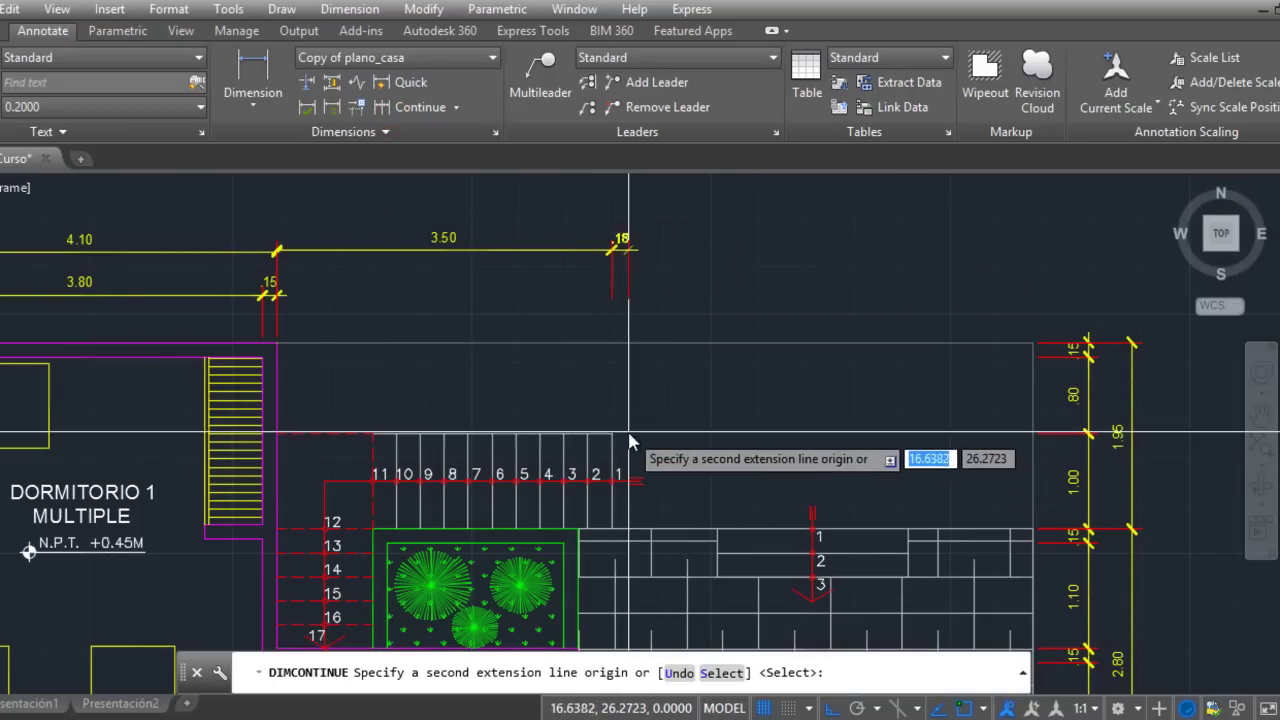
click(717, 528)
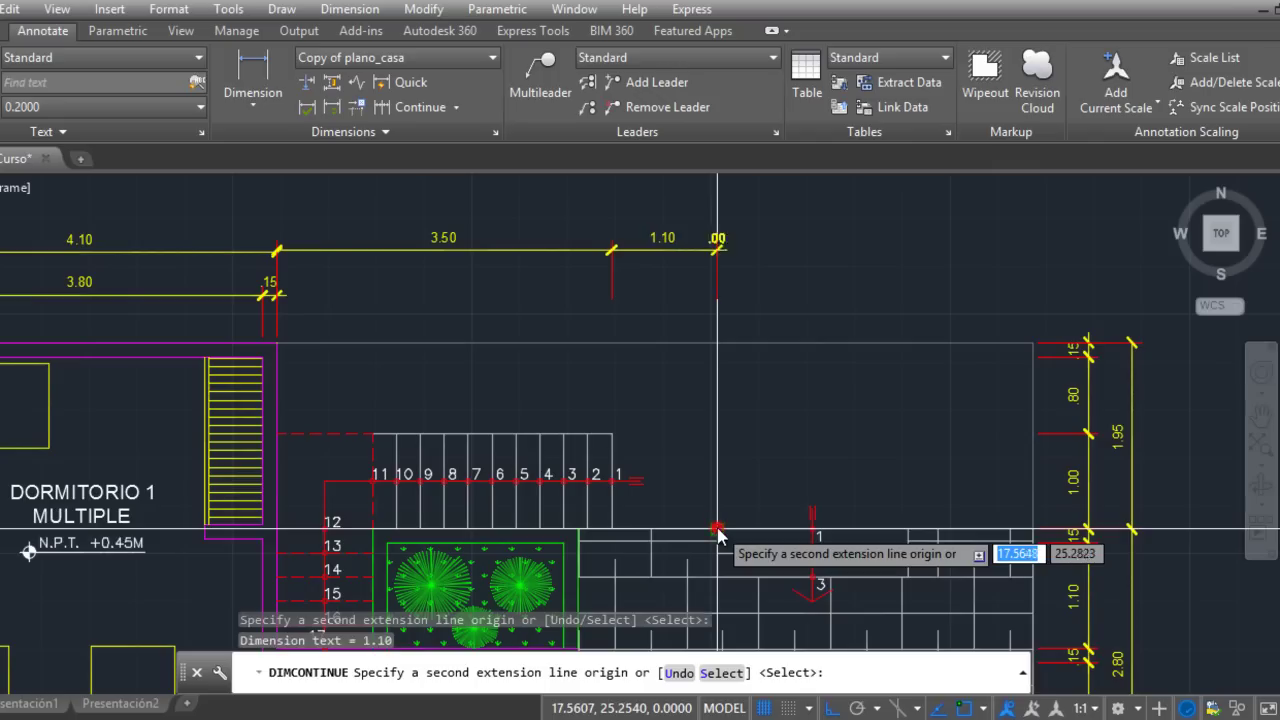
click(908, 528)
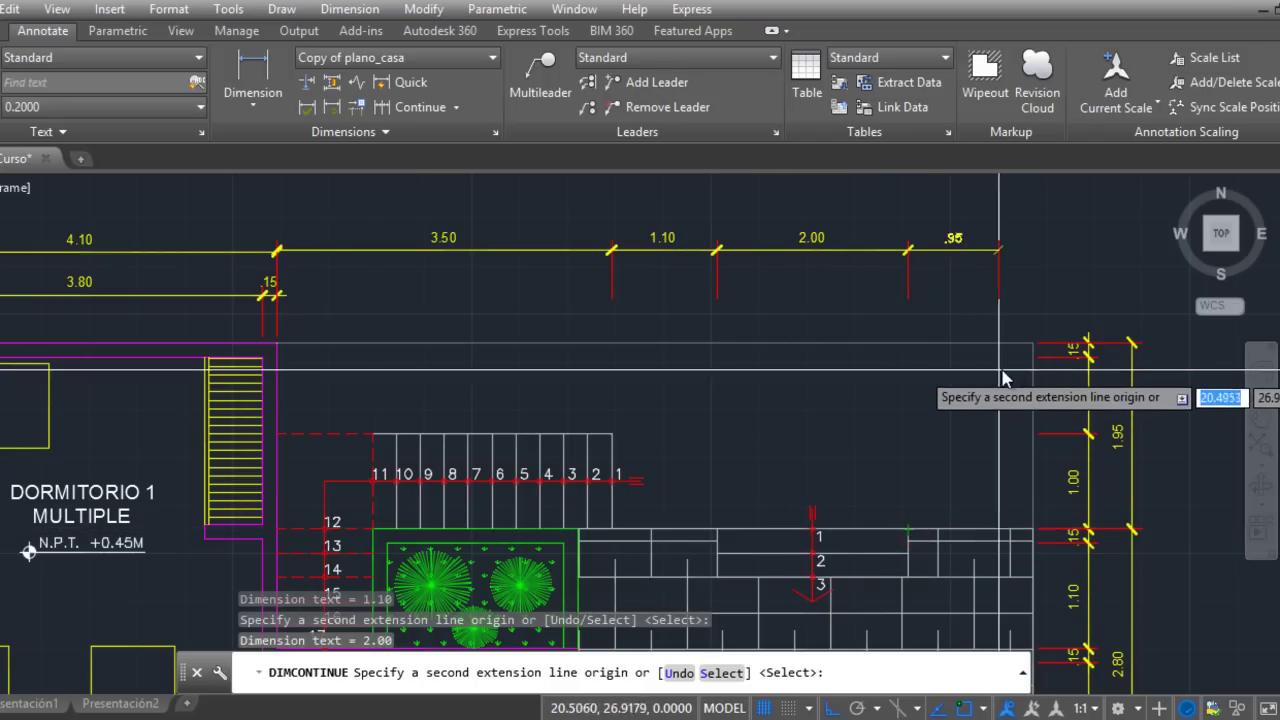
key(Return)
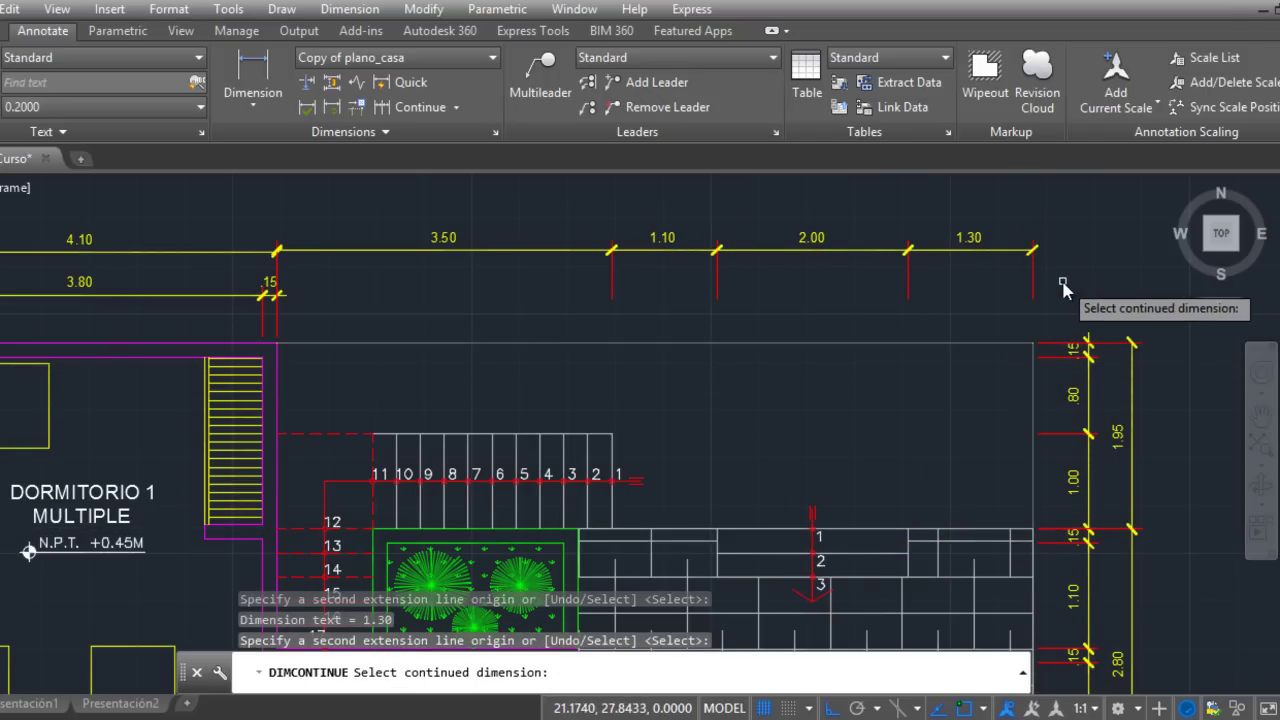
key(Return)
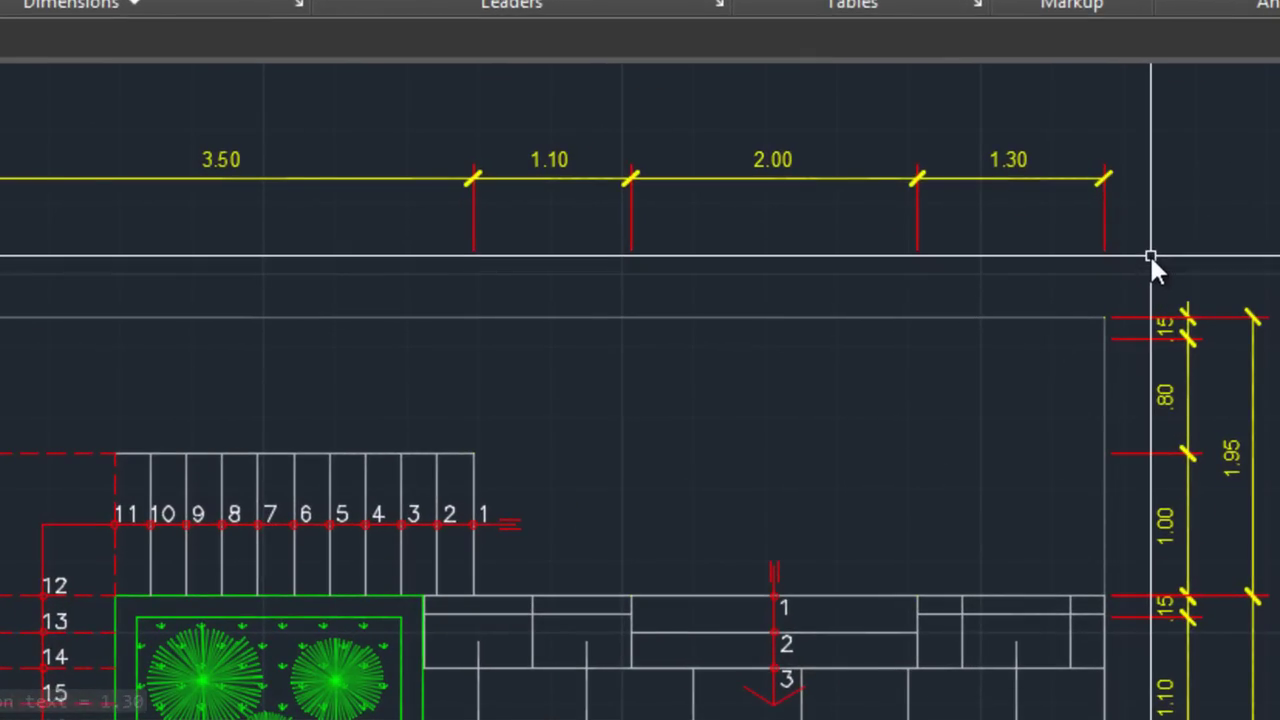
scroll(245, 241, down, 2)
scroll(433, 270, up, 2)
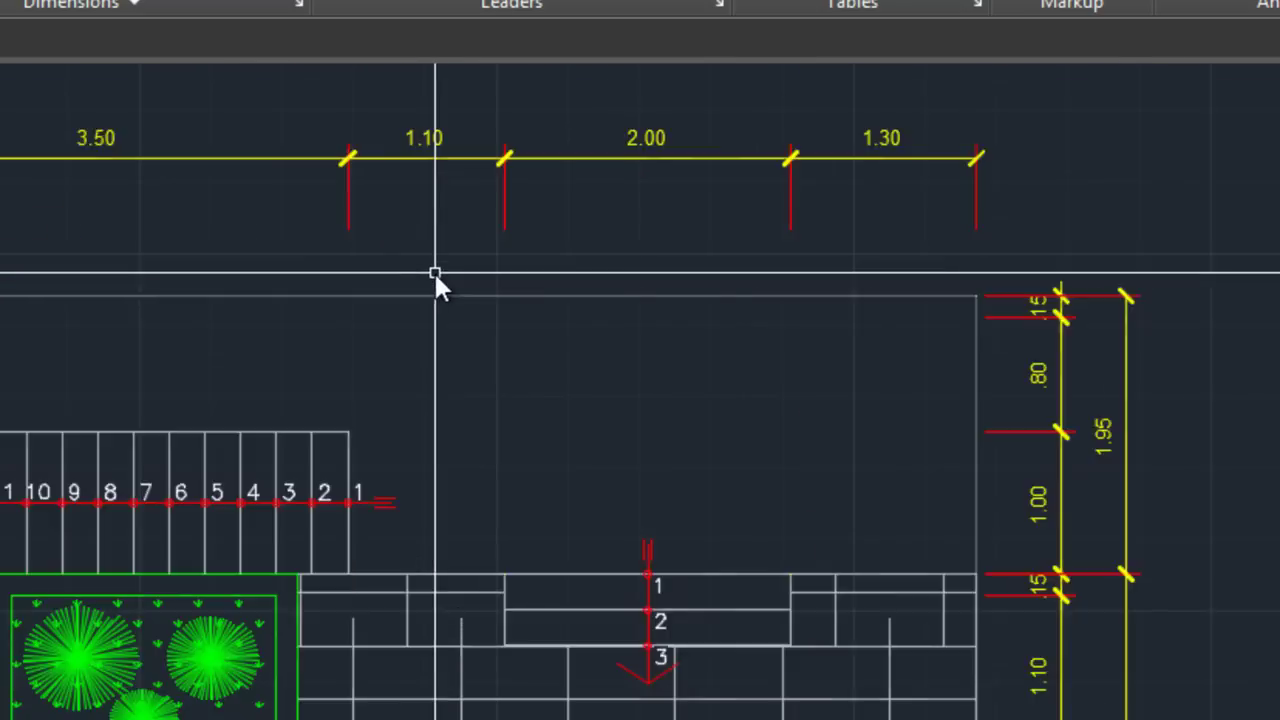
middle_drag(449, 232, 457, 318)
scroll(460, 331, down, 1)
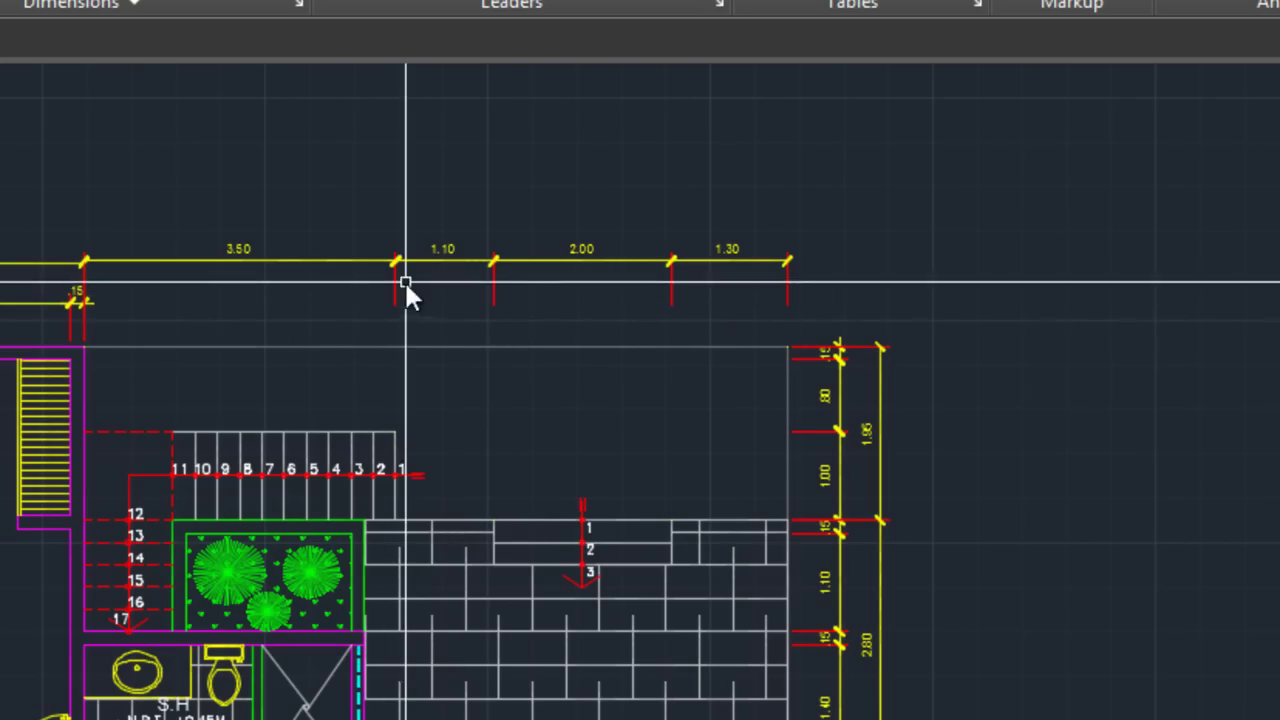
scroll(123, 312, up, 1)
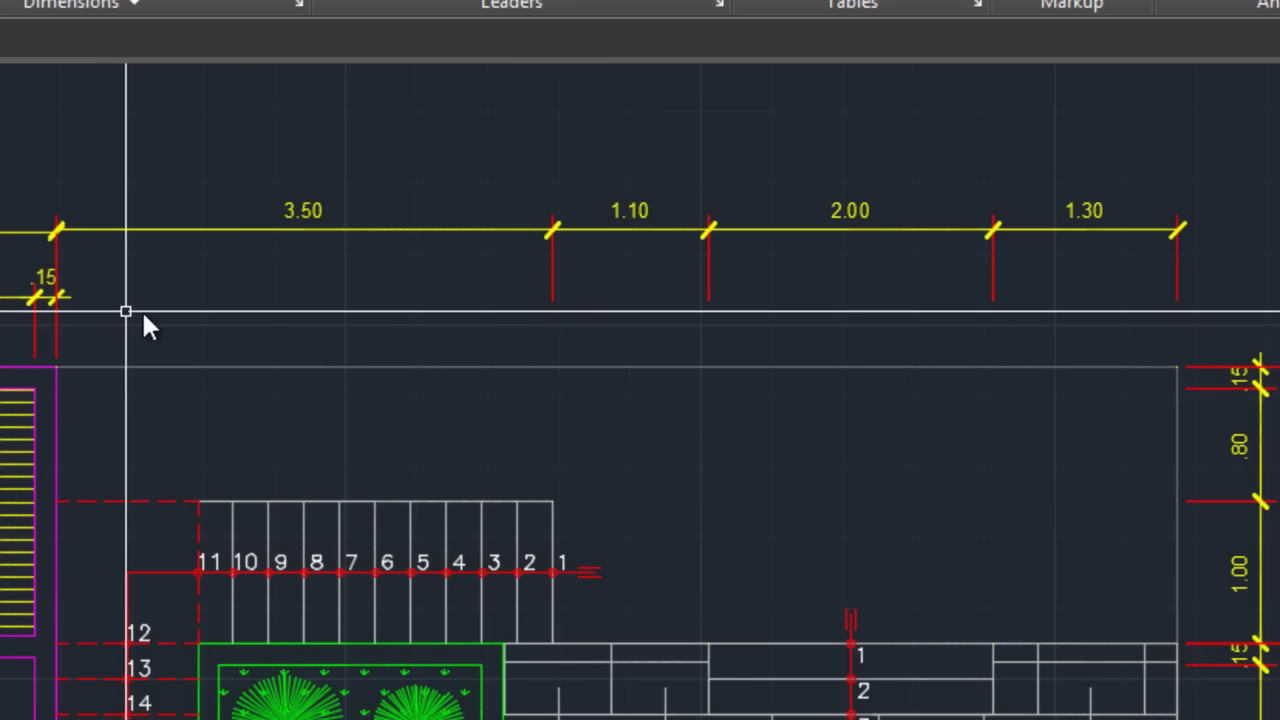
scroll(141, 309, down, 1)
scroll(868, 160, up, 1)
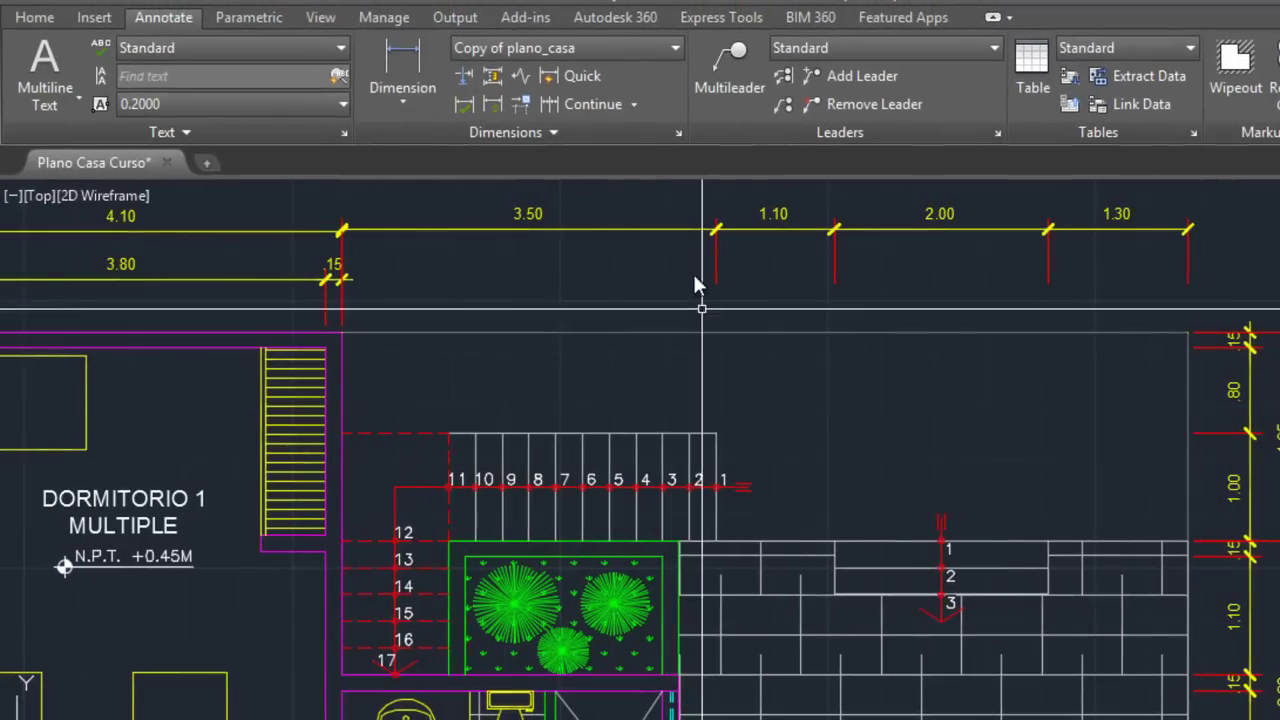
- Change Copy of plano_casa's fixed extension line length to .8 and close the manager
click(678, 134)
click(1045, 338)
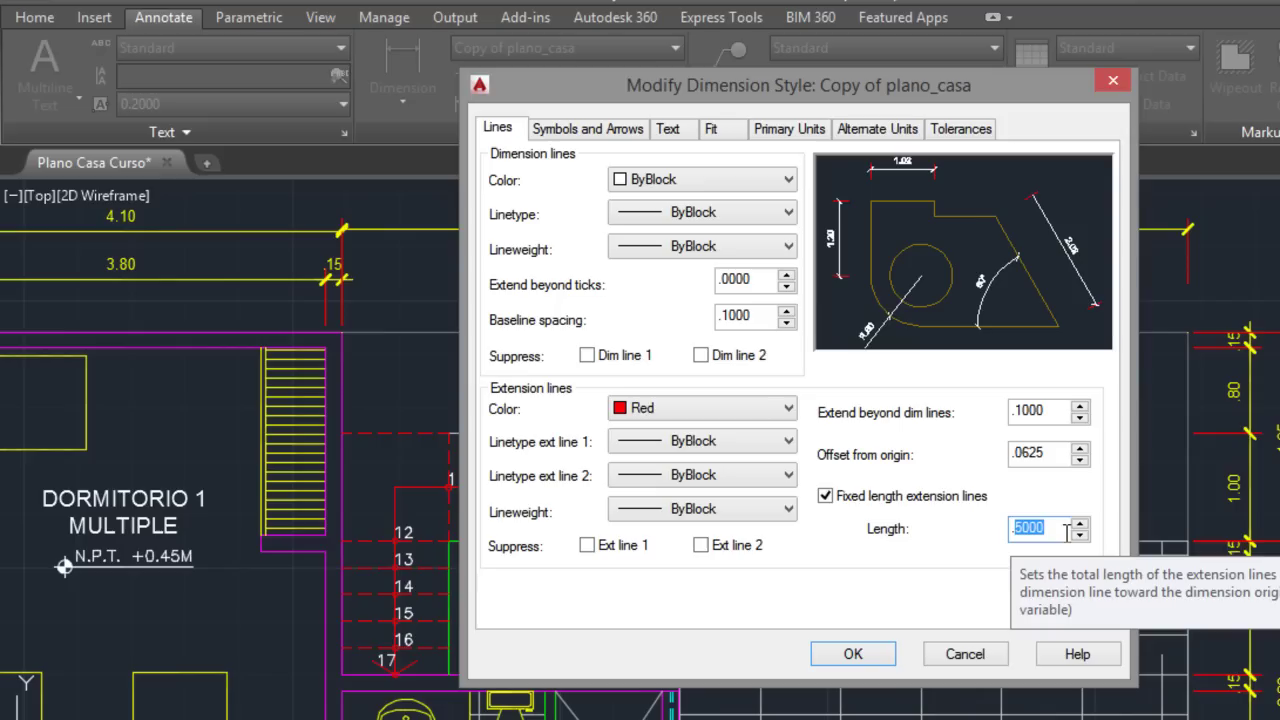
text(.8)
click(868, 658)
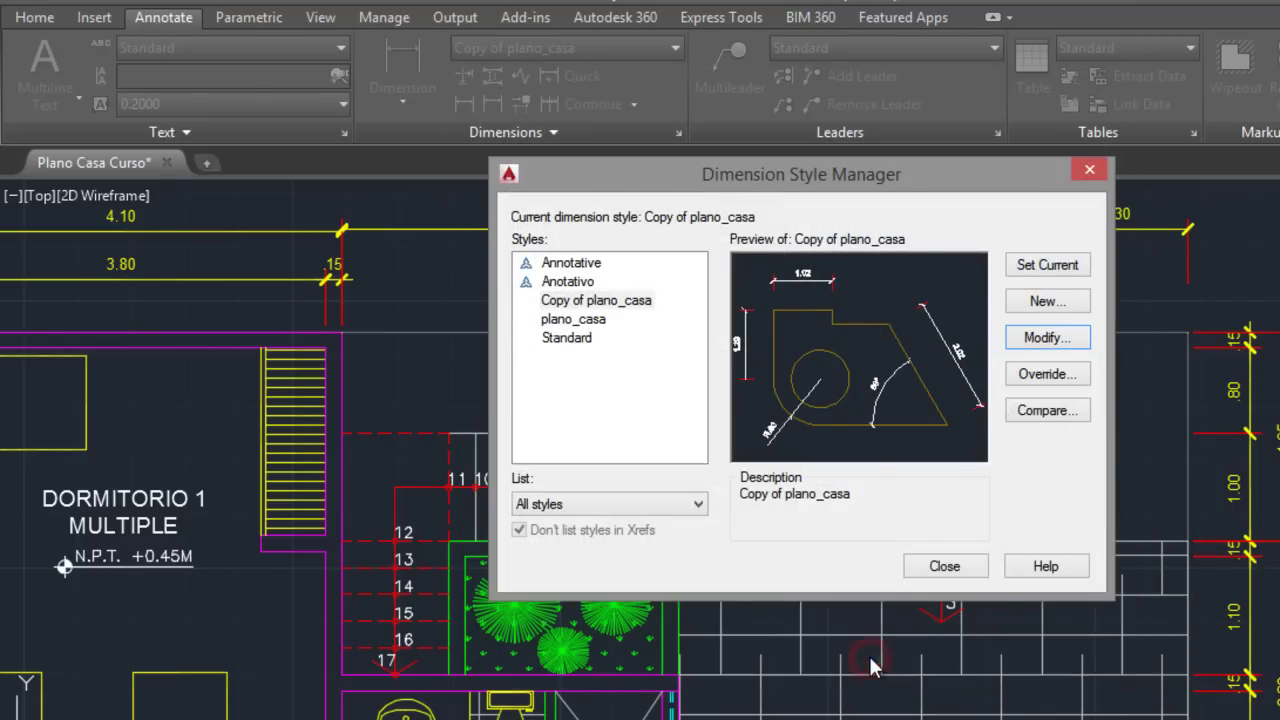
click(944, 566)
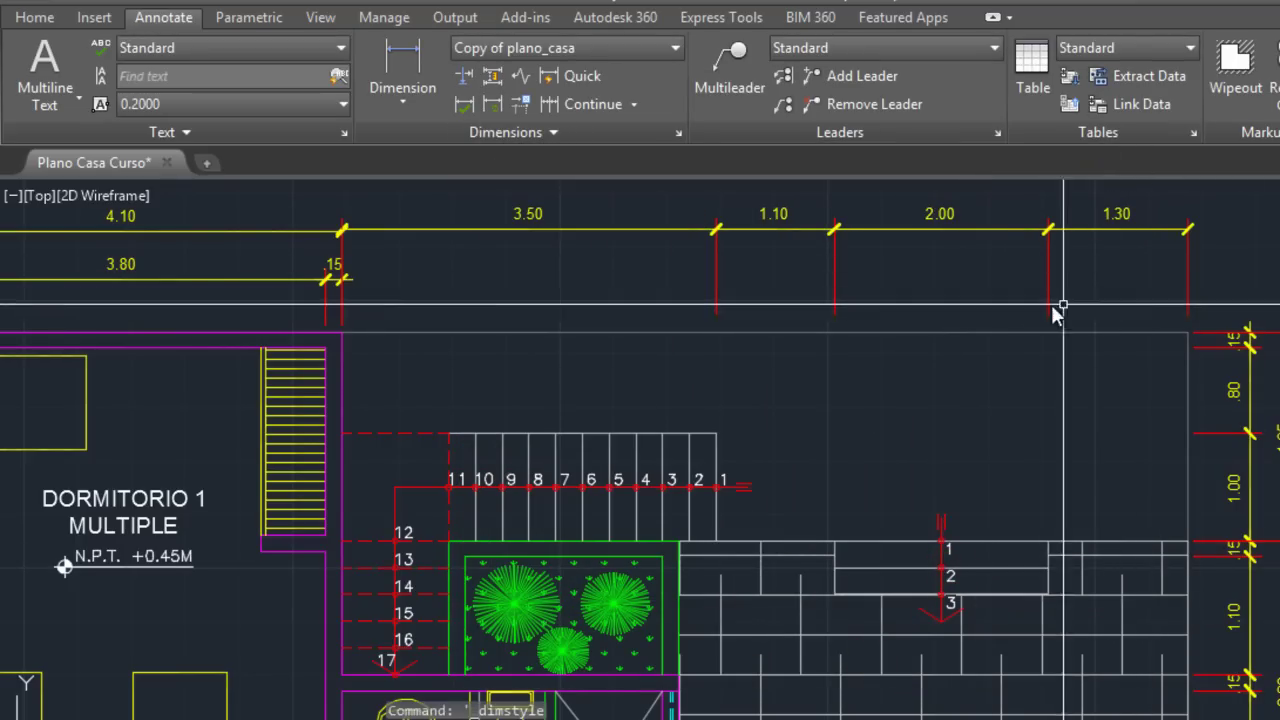
- Undo the last action, select the 2.00 dimension and open its Properties palette
key(ctrl+z)
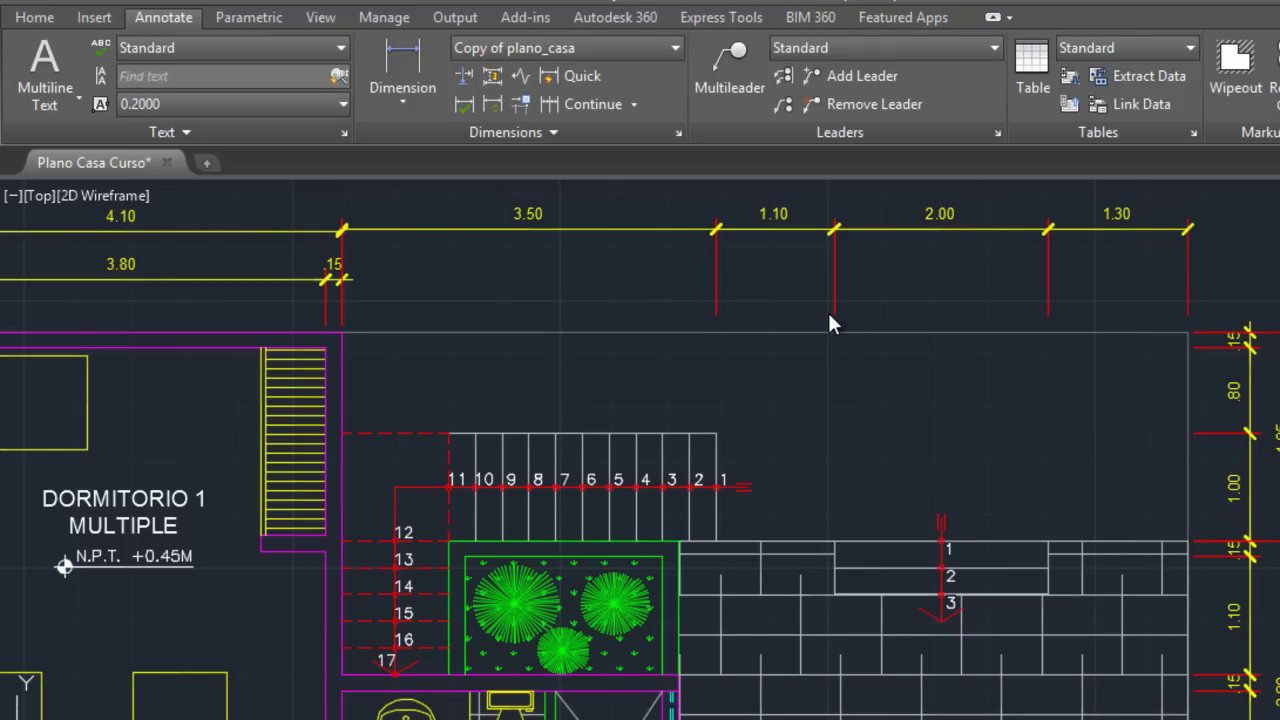
click(900, 265)
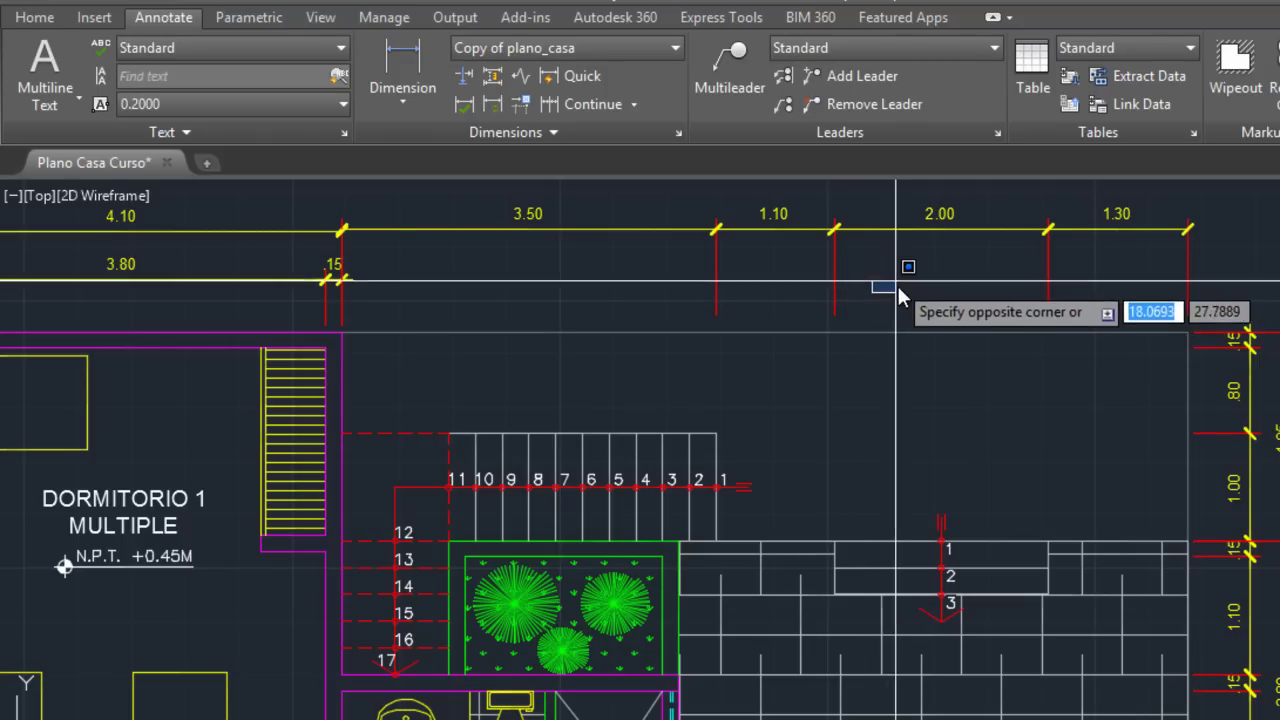
click(891, 291)
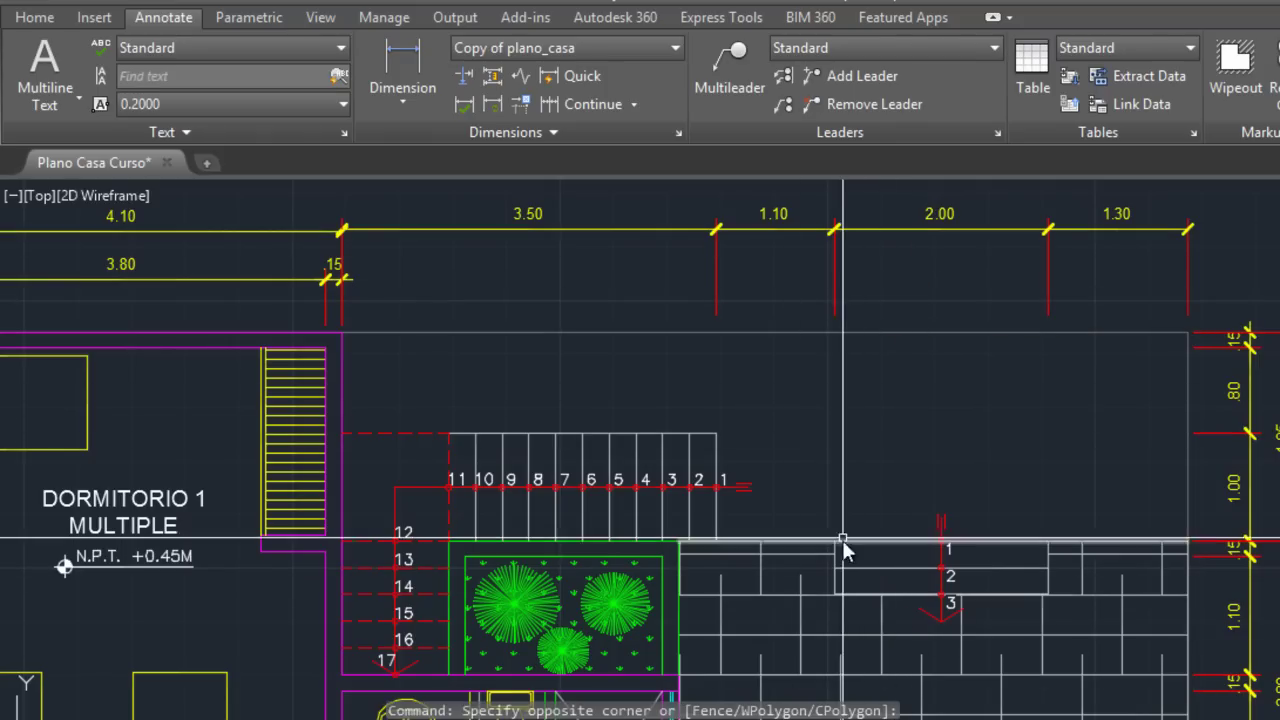
click(924, 230)
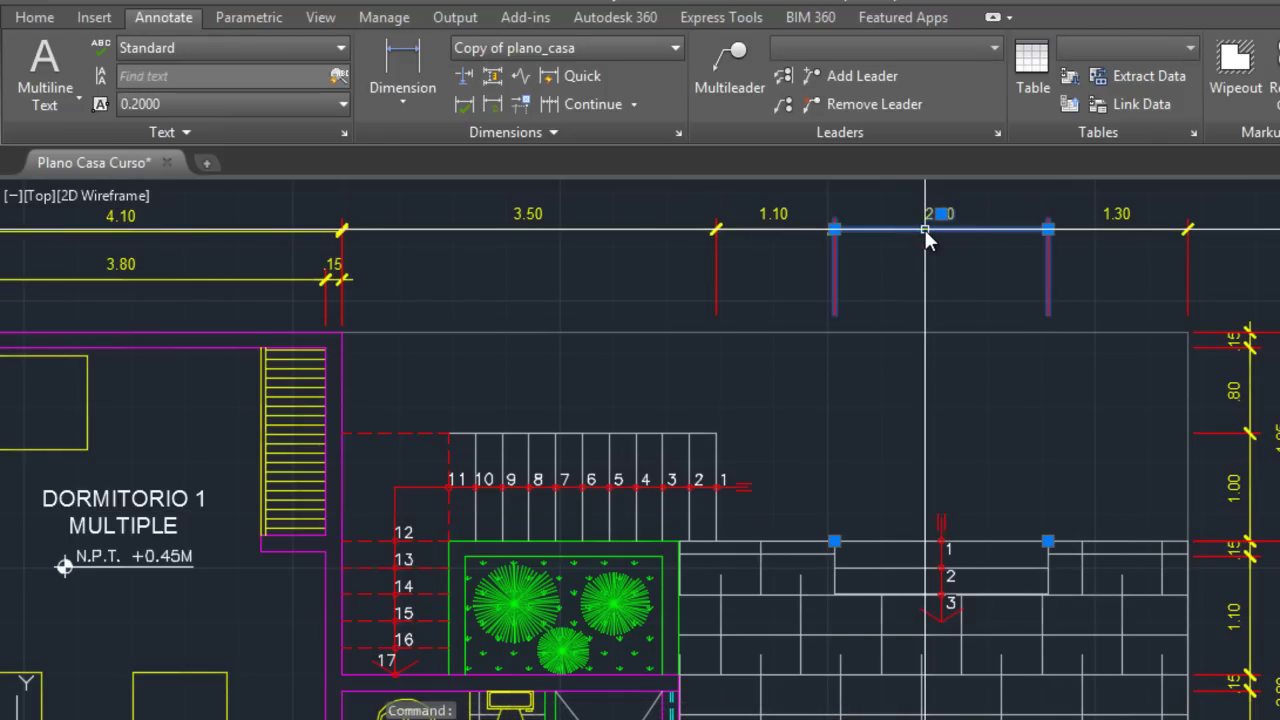
right_click(924, 229)
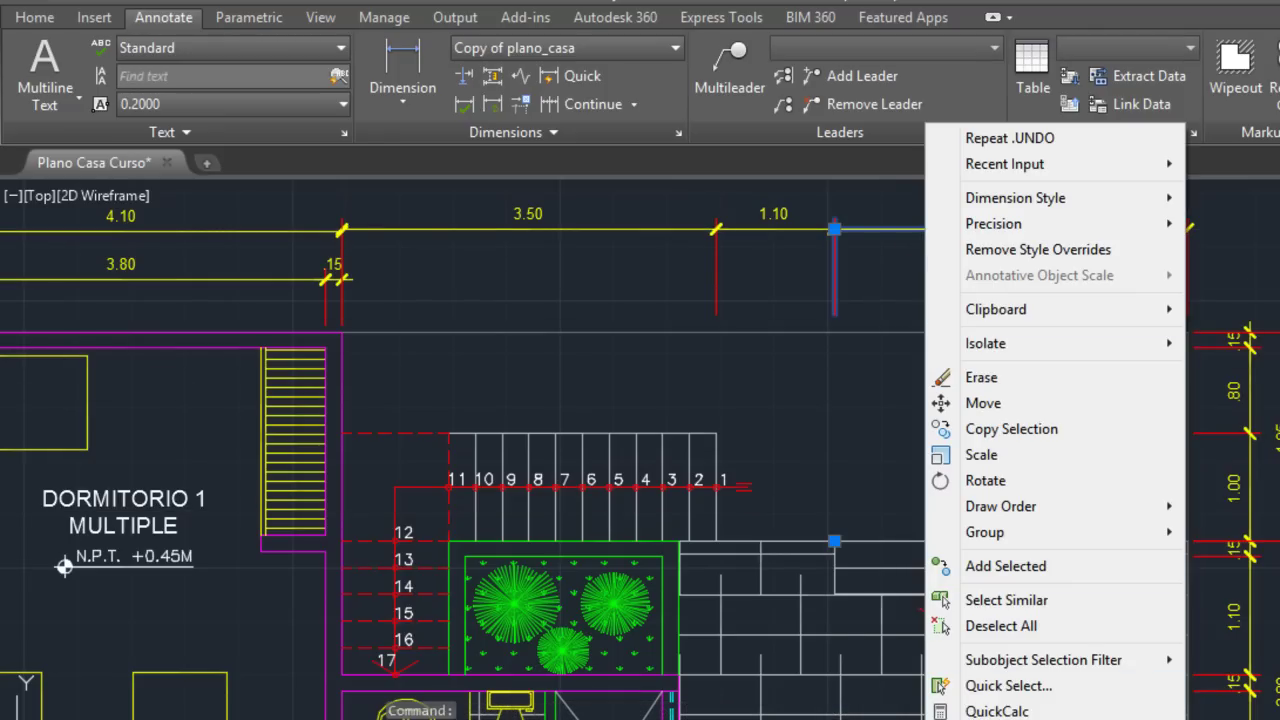
key(ctrl+1)
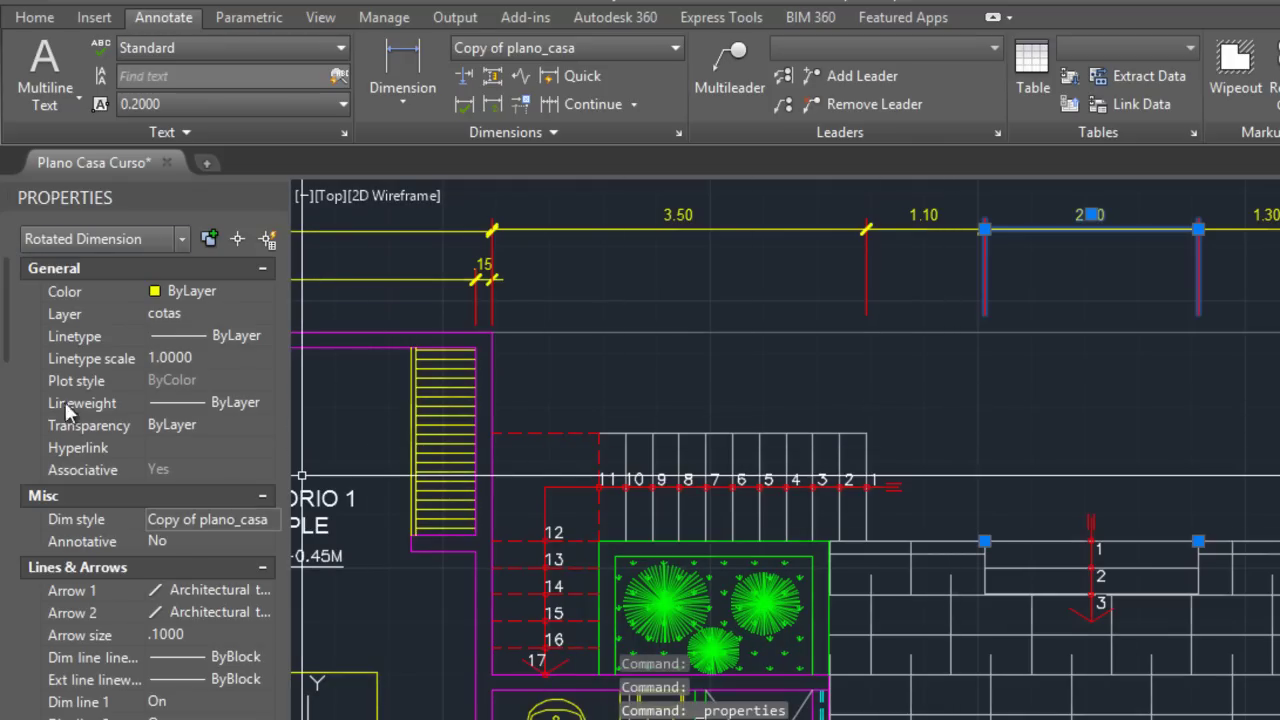
- Set the 2.00 dimension's fixed extension line length to 2 in Properties
drag(8, 338, 12, 412)
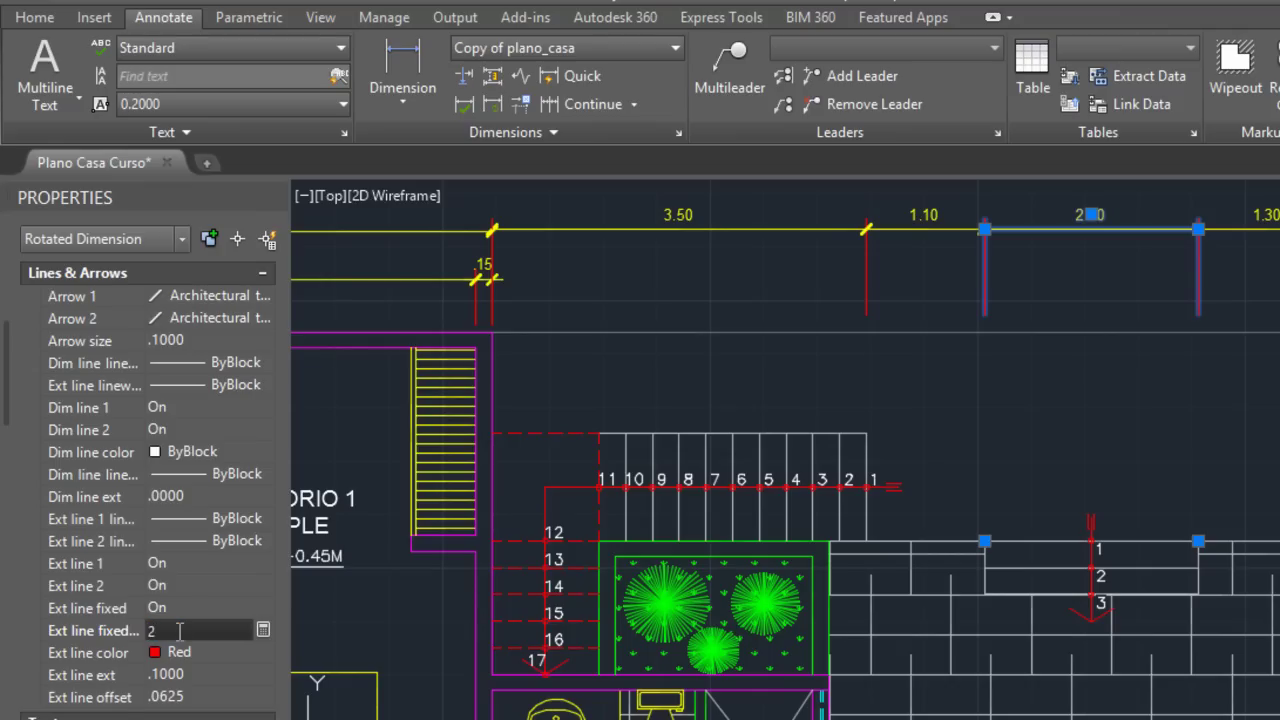
click(180, 642)
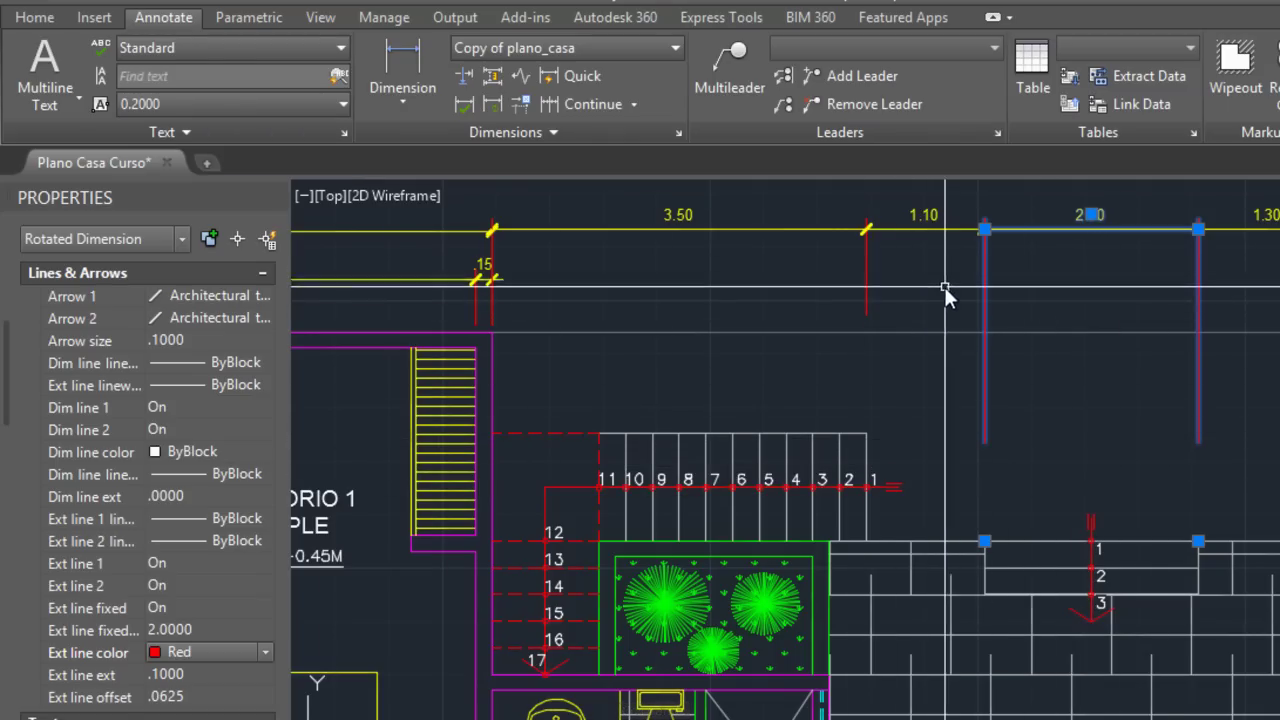
- Select the 1.10 and 2.00 dimensions and set their Ext line fixed length to 1.5
key(Escape)
click(1032, 302)
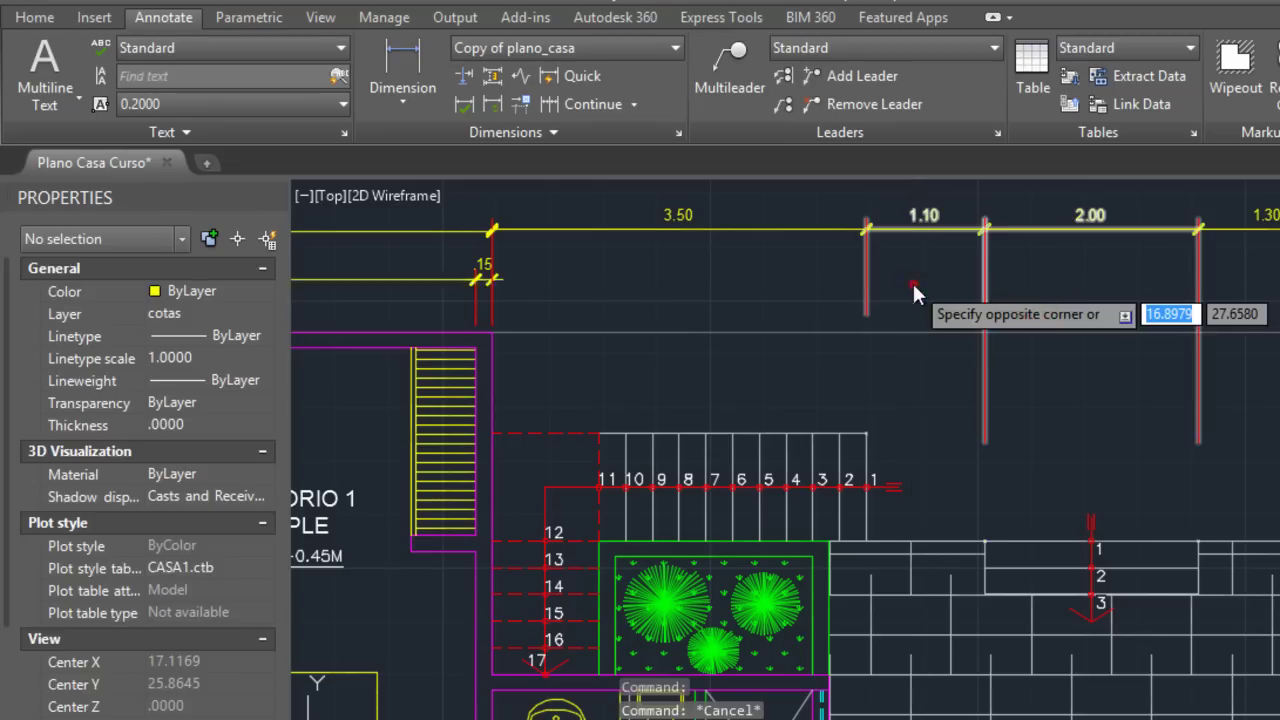
click(913, 283)
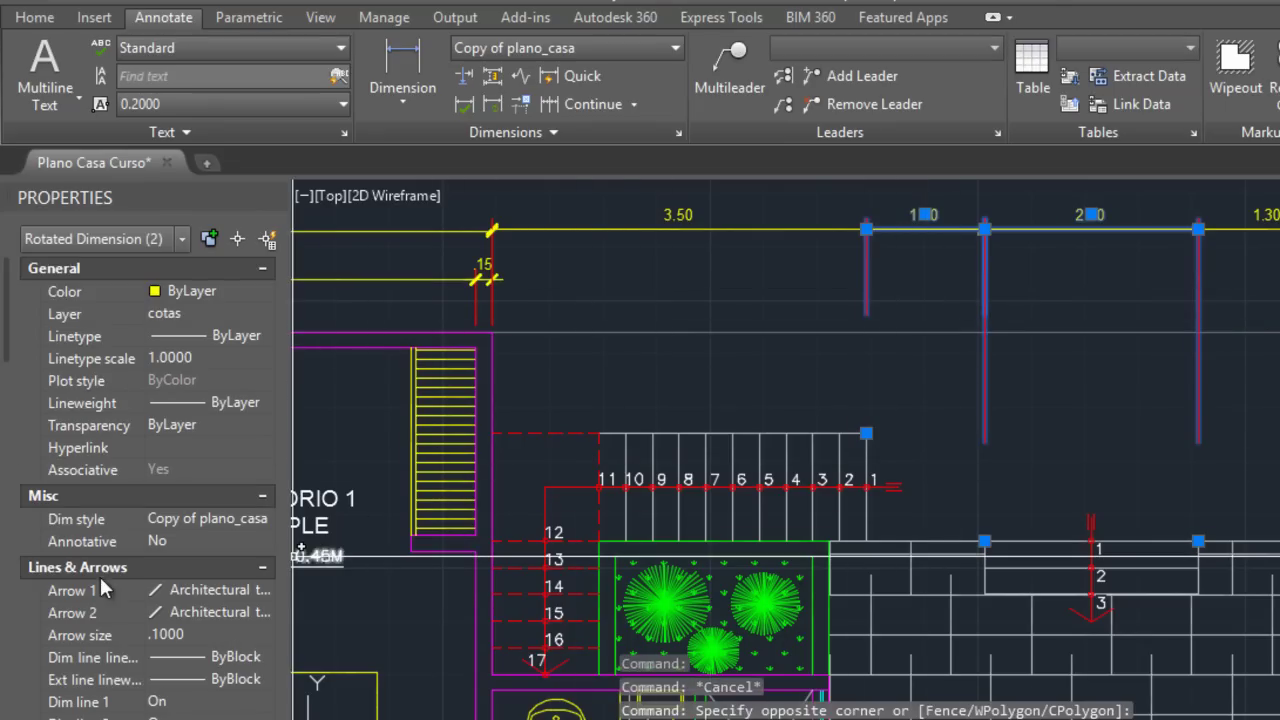
drag(10, 345, 20, 413)
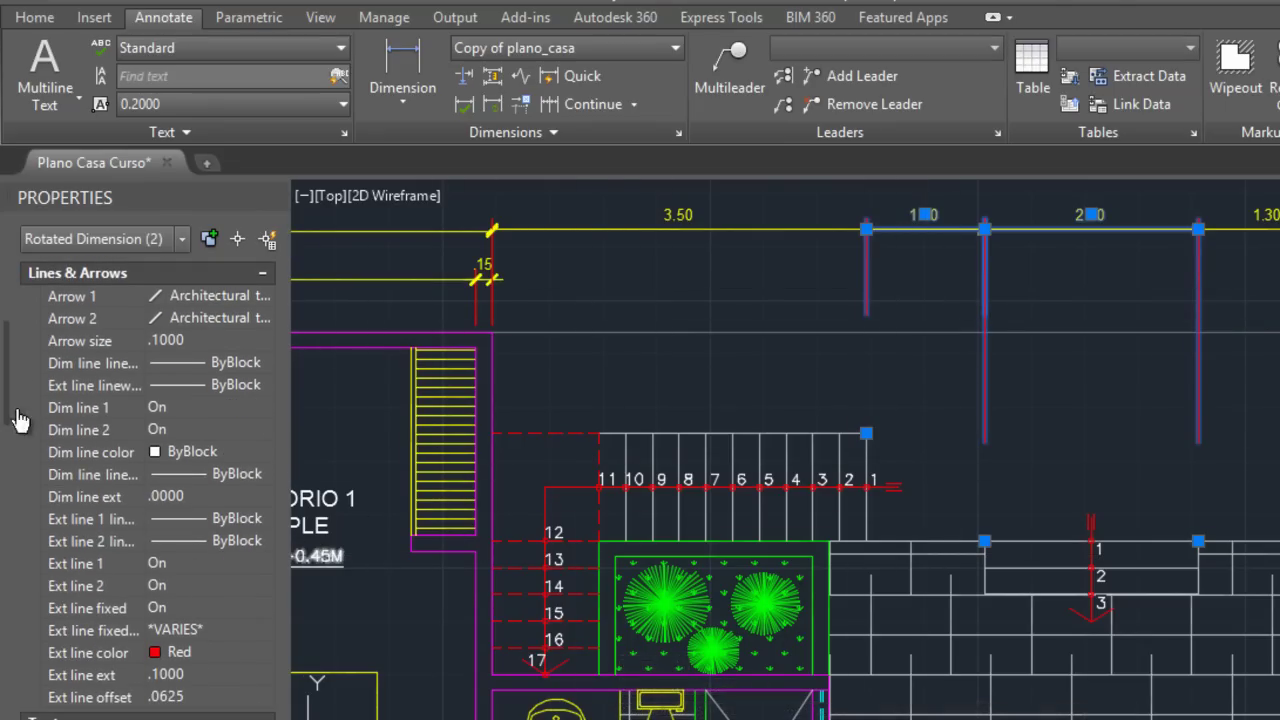
click(189, 631)
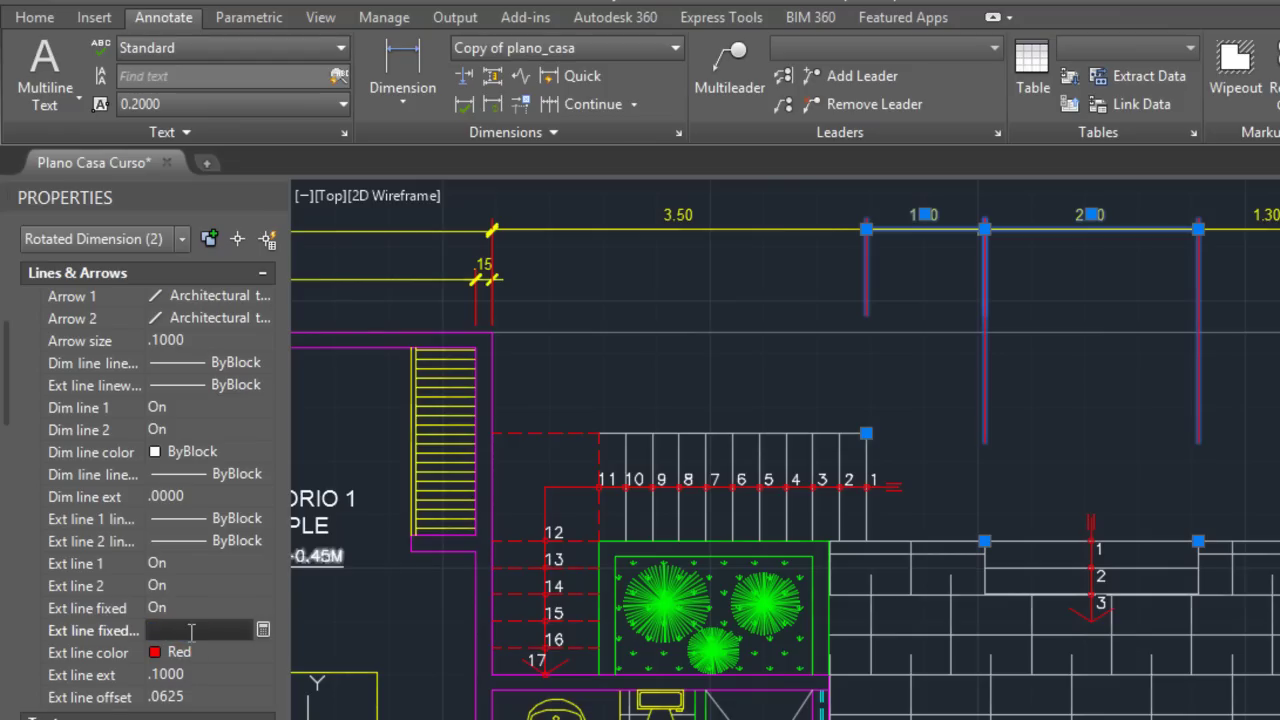
text(1.5)
key(Return)
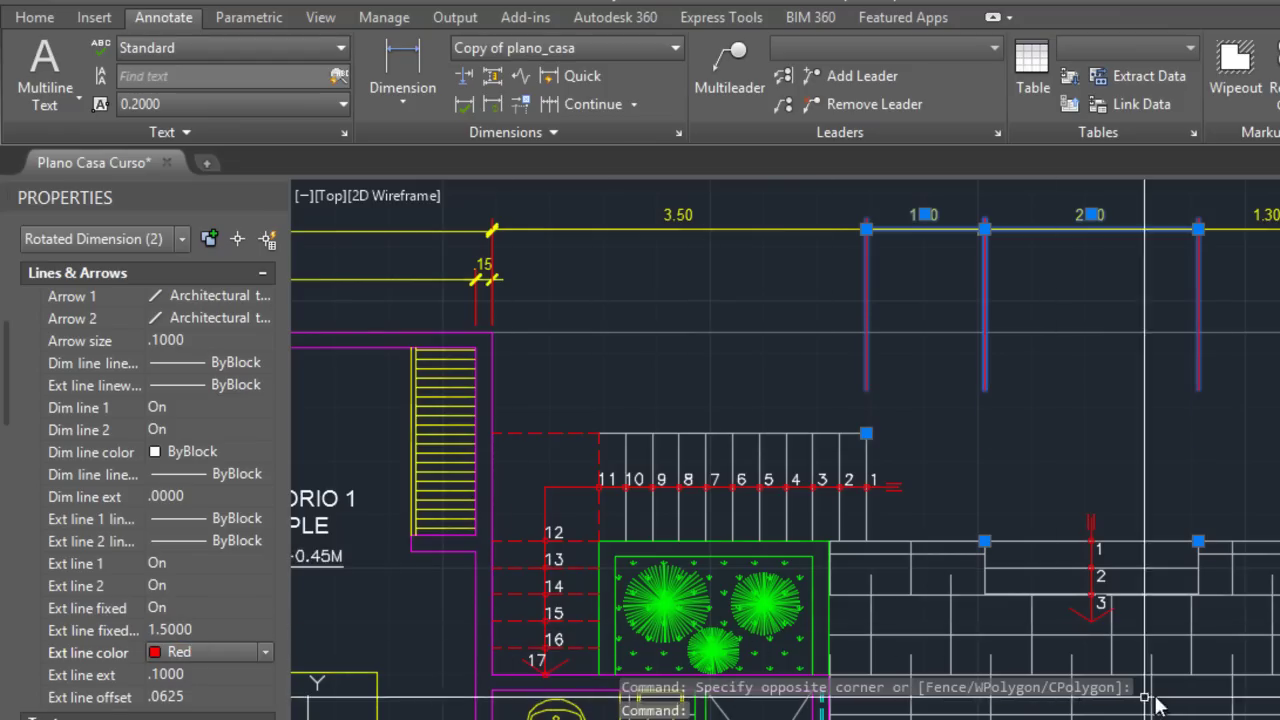
key(Escape)
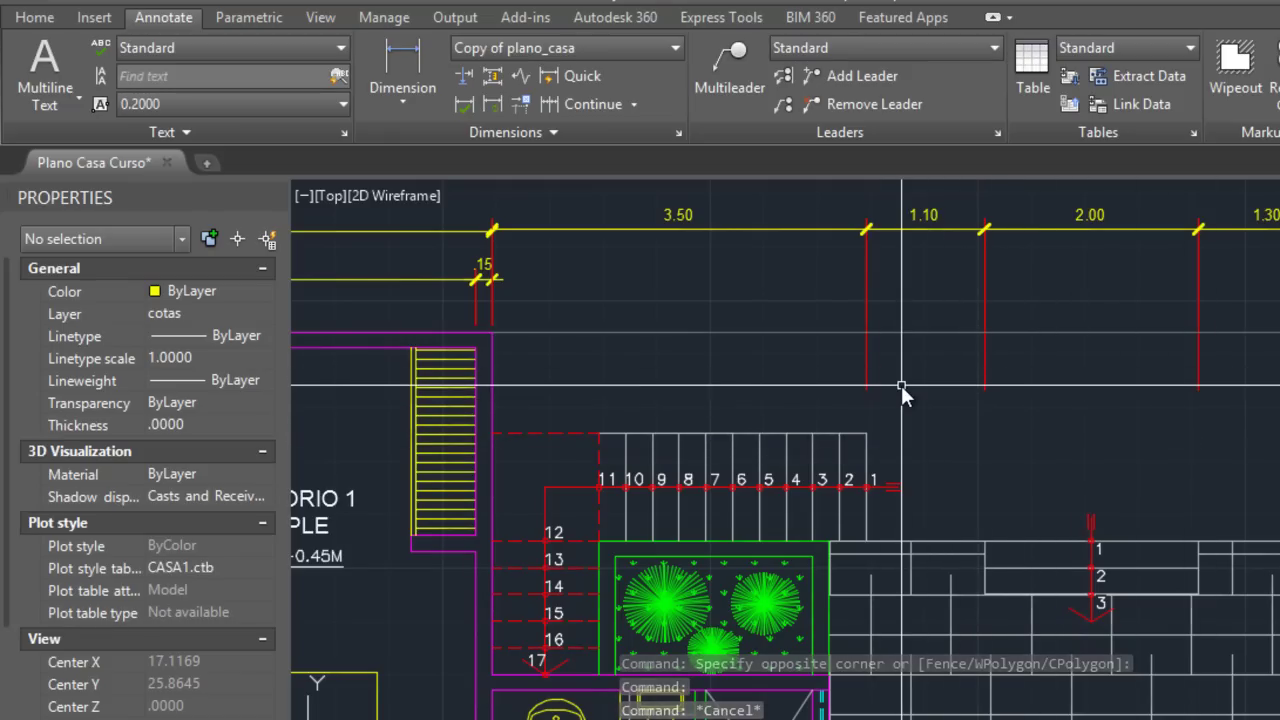
- Erase the nine dimensions and text below the terrace, including 2.75, .50, 3.15 and .70
key(Escape)
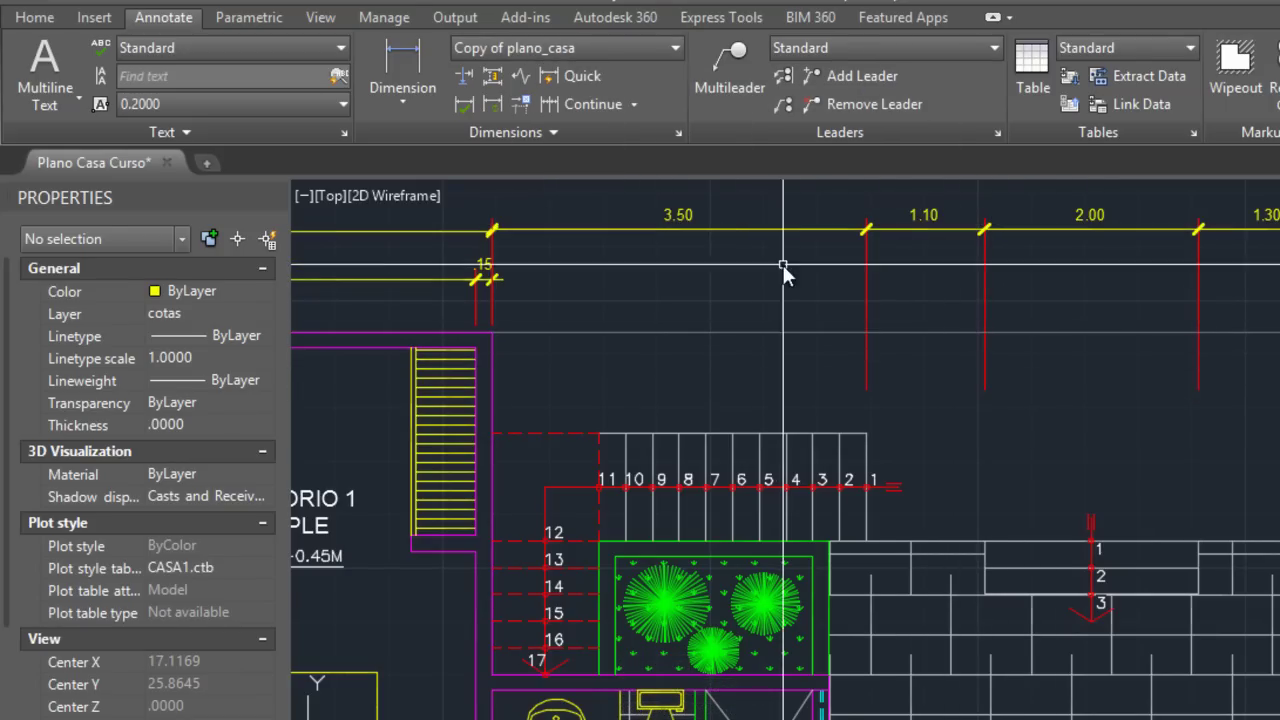
key(Escape)
key(Escape)
scroll(1009, 456, down, 2)
scroll(1009, 456, down, 2)
scroll(865, 512, up, 2)
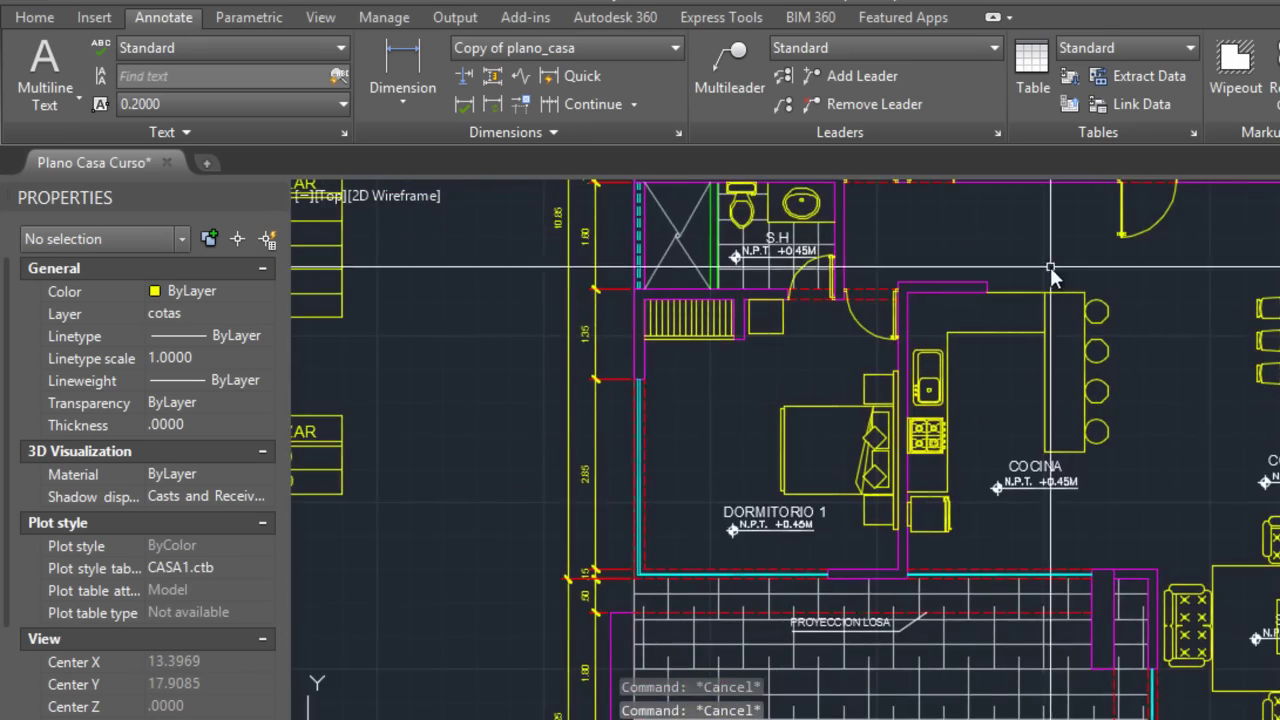
mouse_move(865, 512)
middle_down()
mouse_move(1016, 351)
mouse_move(973, 183)
middle_up()
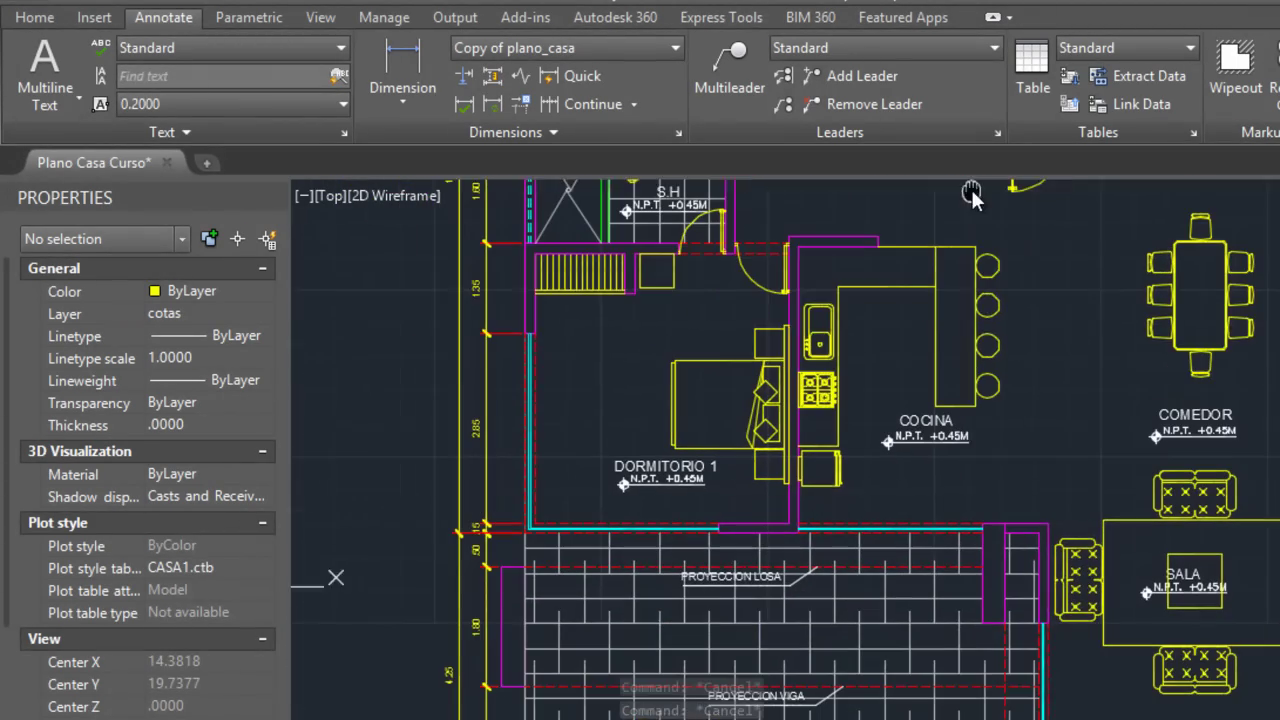
scroll(936, 438, down, 2)
mouse_move(967, 274)
middle_down()
mouse_move(855, 253)
mouse_move(855, 60)
middle_up()
scroll(900, 520, up, 2)
scroll(912, 541, up, 2)
scroll(1056, 562, down, 1)
click(1126, 575)
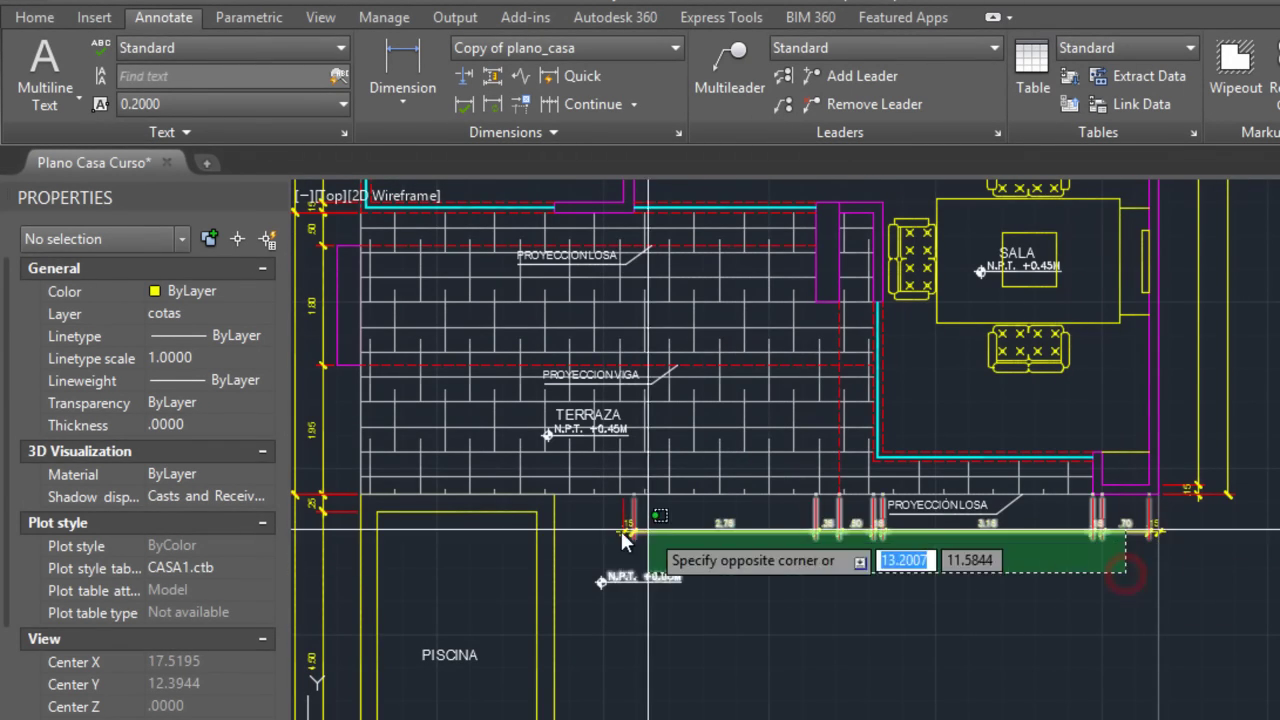
click(620, 525)
key(Delete)
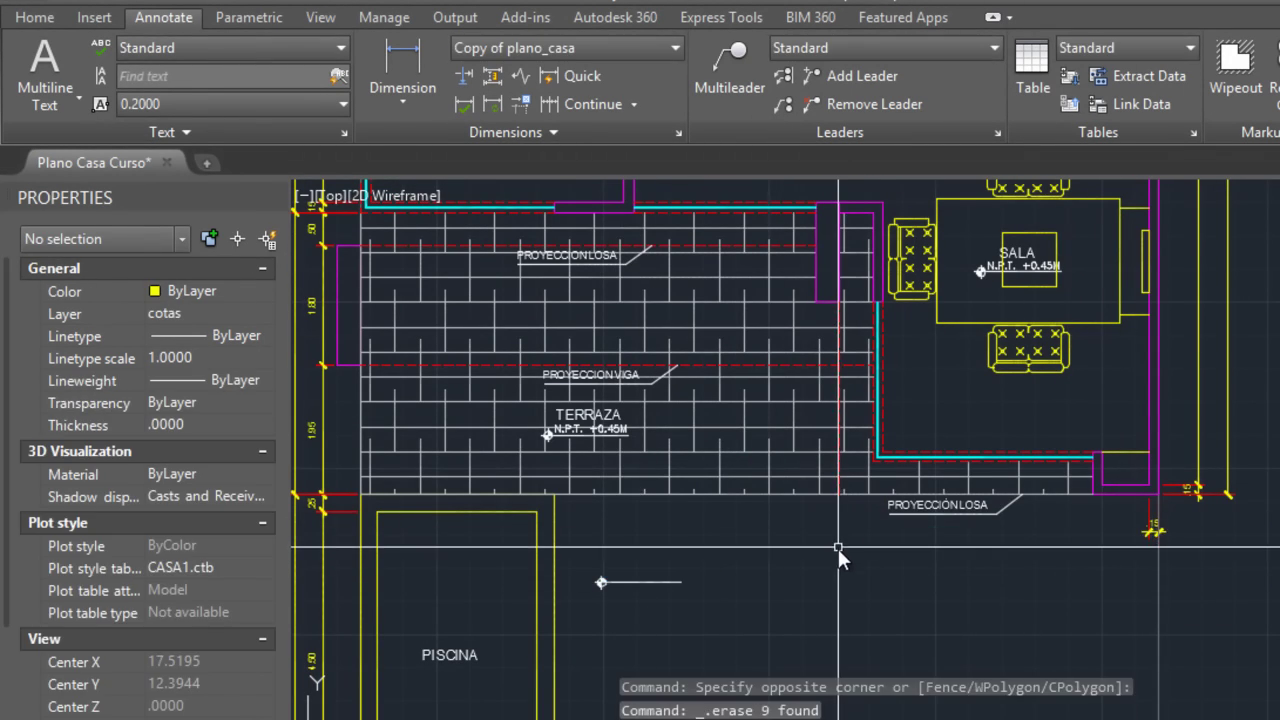
- Delete the terrace's brick hatch
click(914, 549)
click(686, 427)
key(Delete)
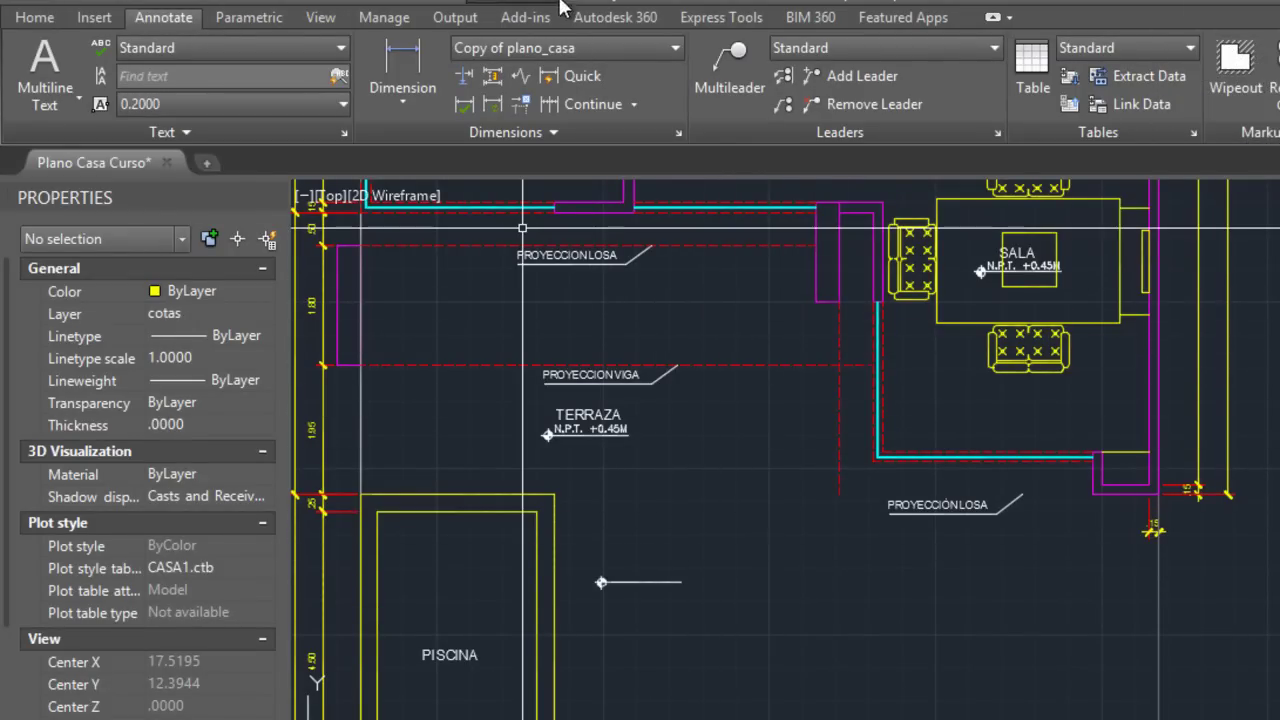
- Make plano_casa the current style and place a 2.75 linear dimension below the terrace
click(547, 47)
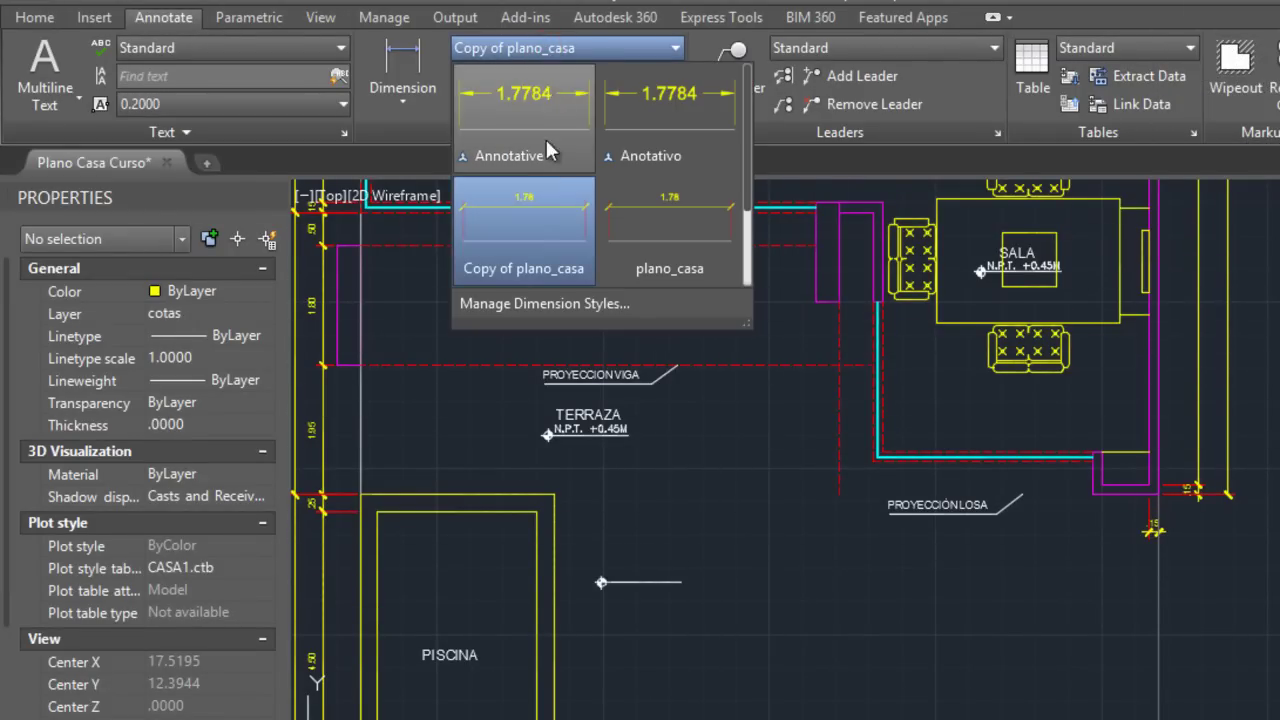
click(650, 234)
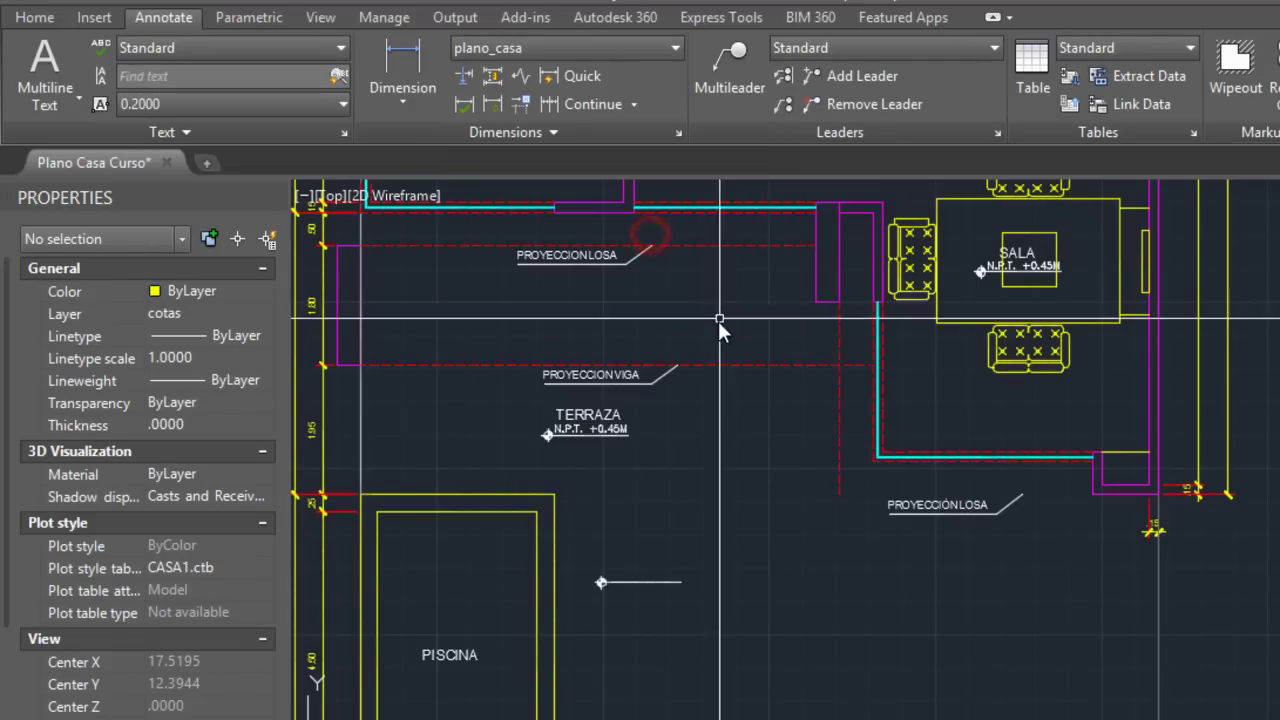
click(631, 210)
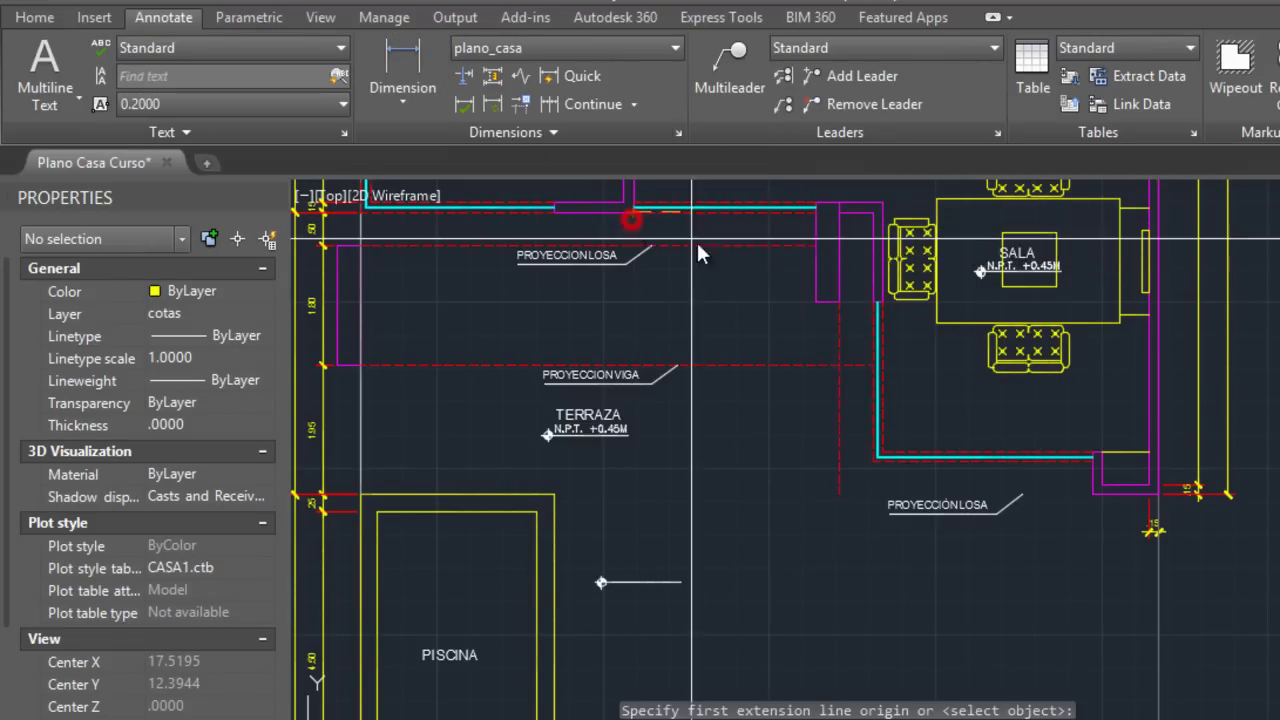
click(814, 303)
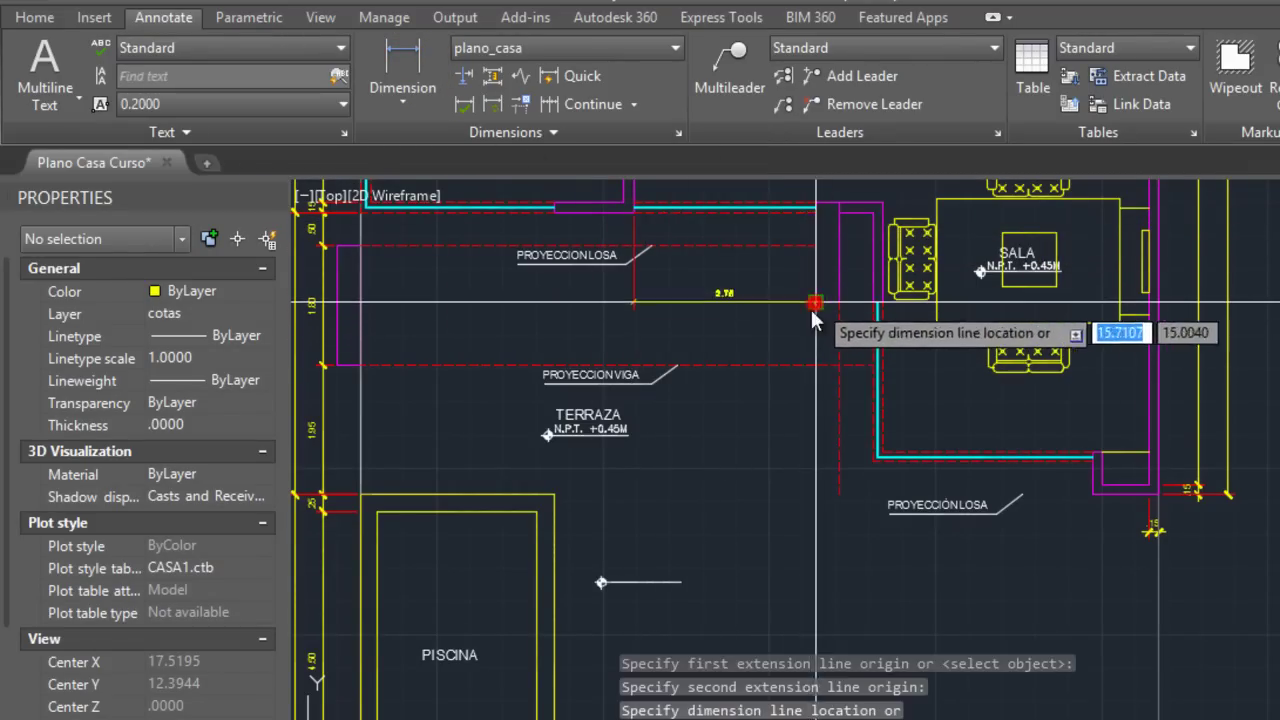
click(787, 616)
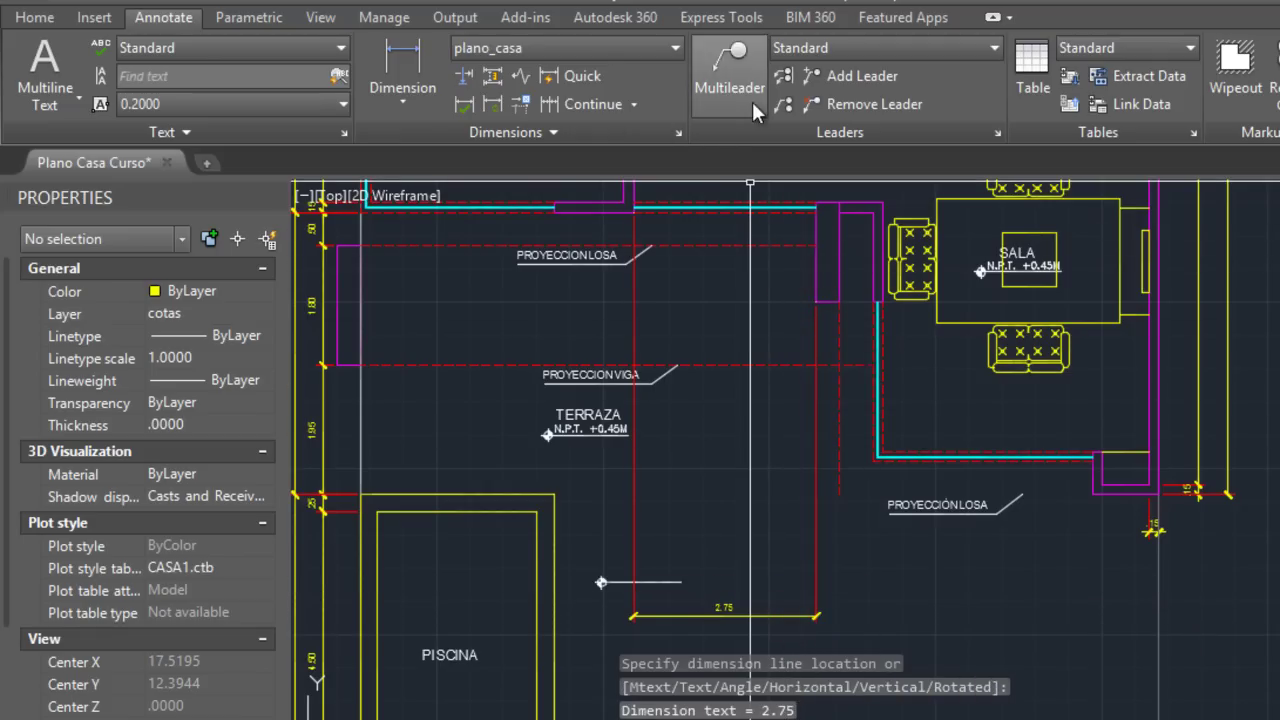
- Continue the chain with .35, .50, .15, 3.15, .15, .70 and .15
click(600, 105)
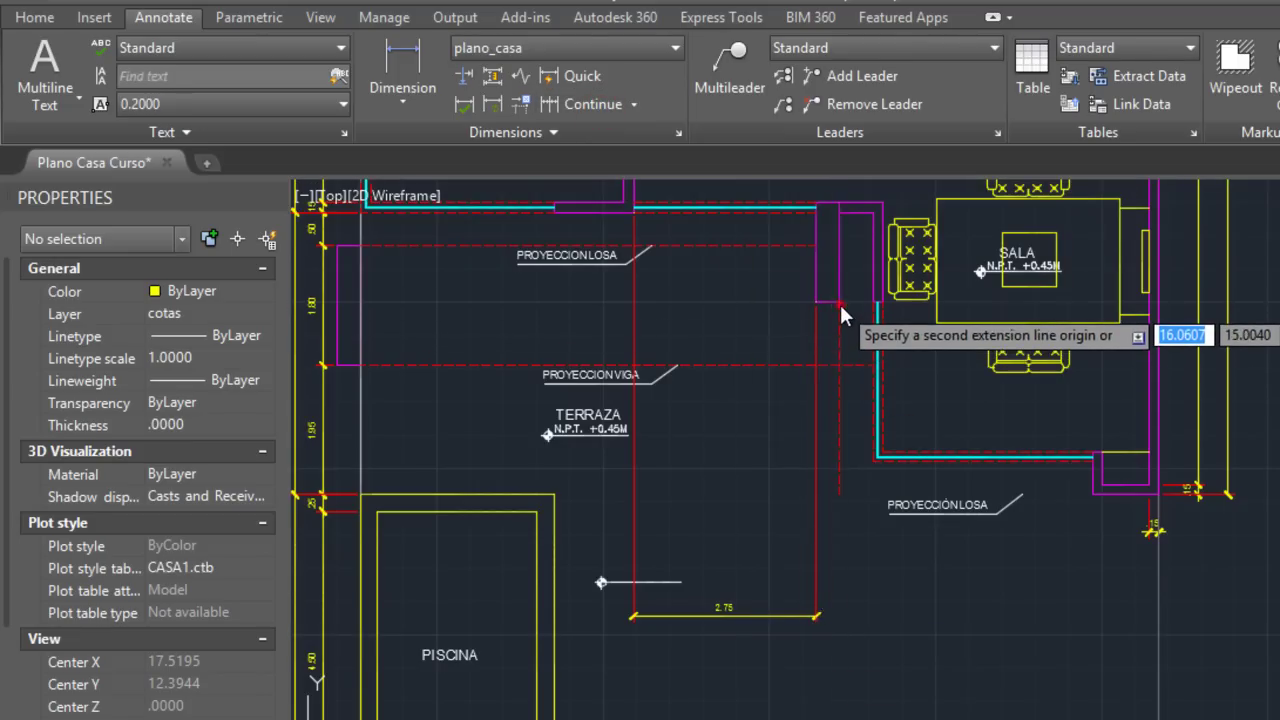
click(840, 303)
click(878, 303)
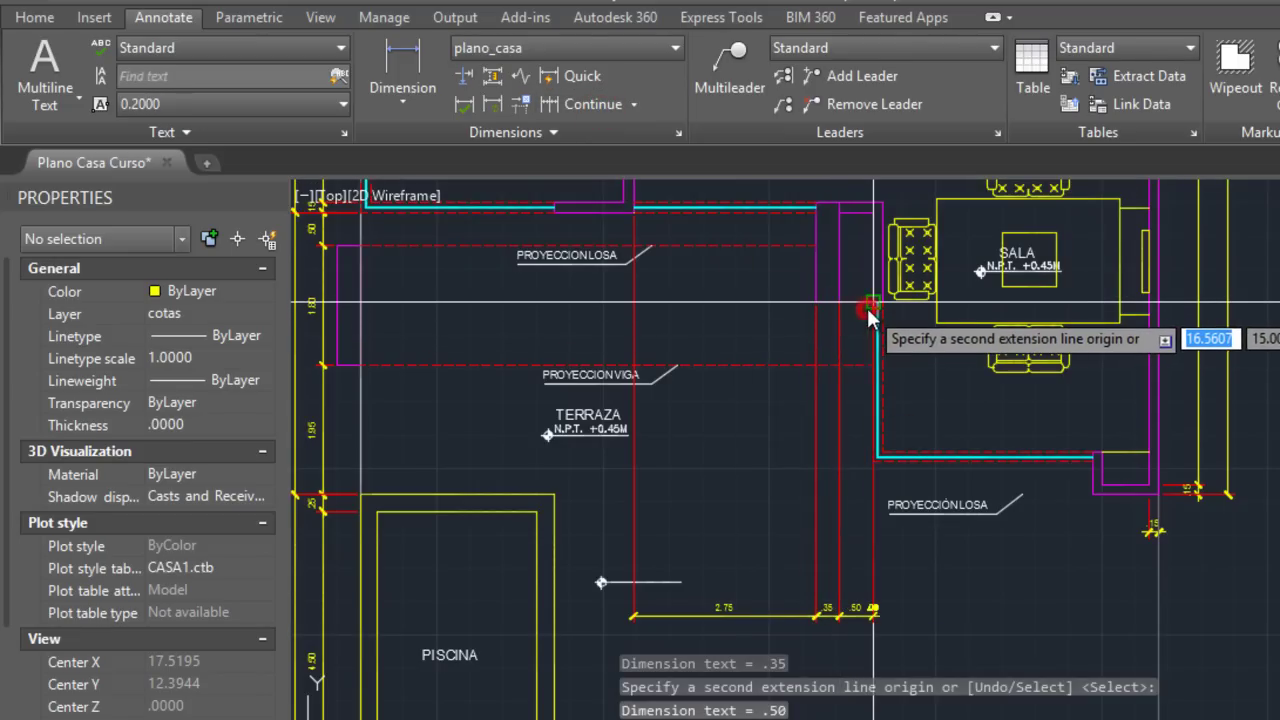
click(884, 299)
click(1101, 486)
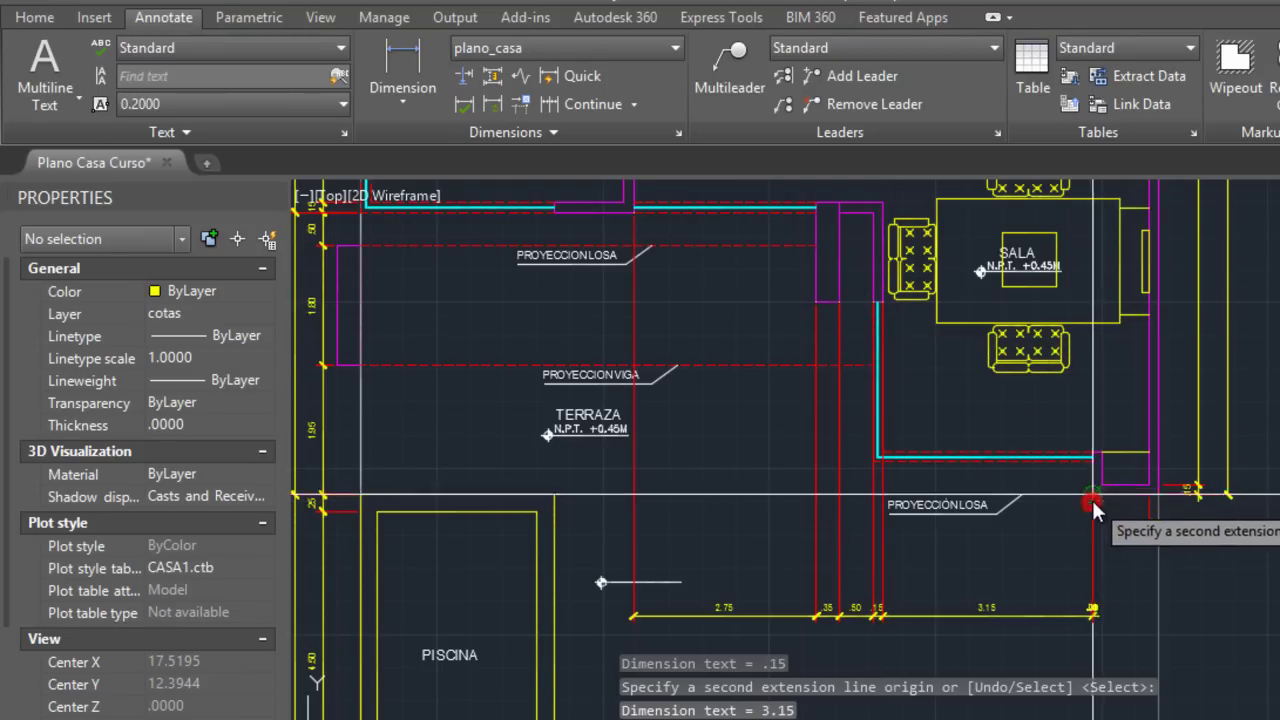
click(1107, 484)
click(1148, 481)
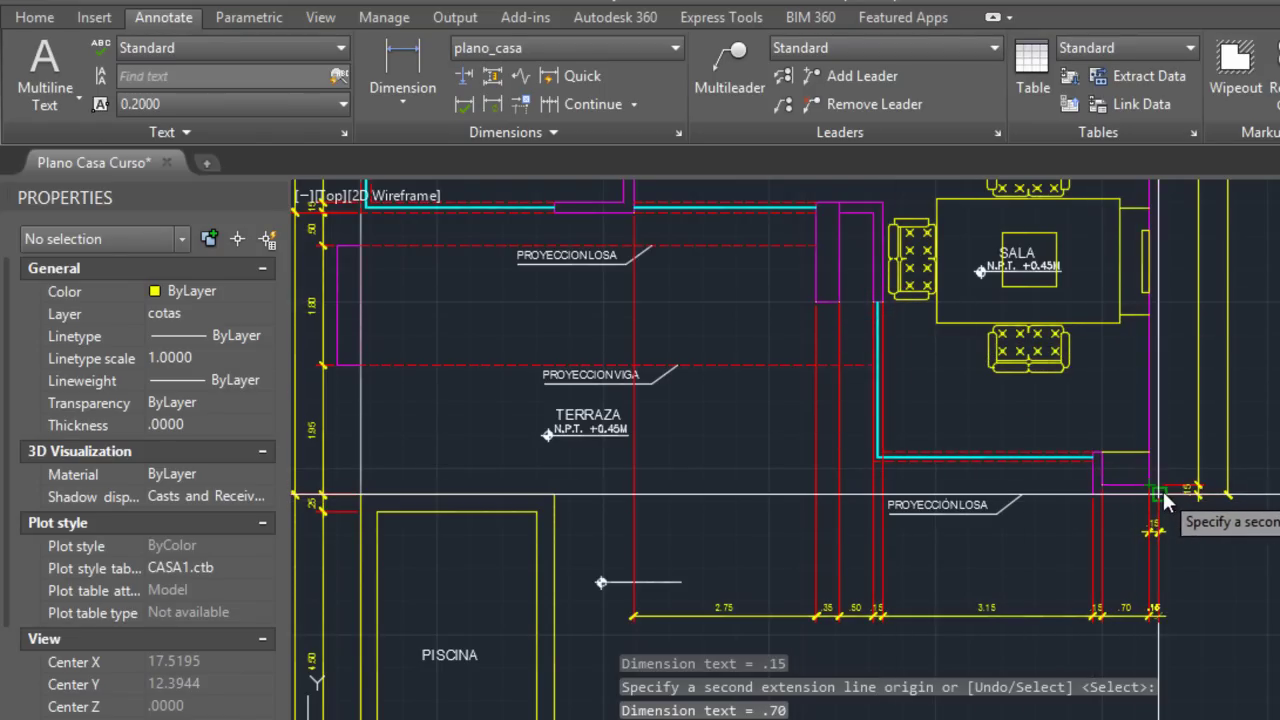
click(1162, 488)
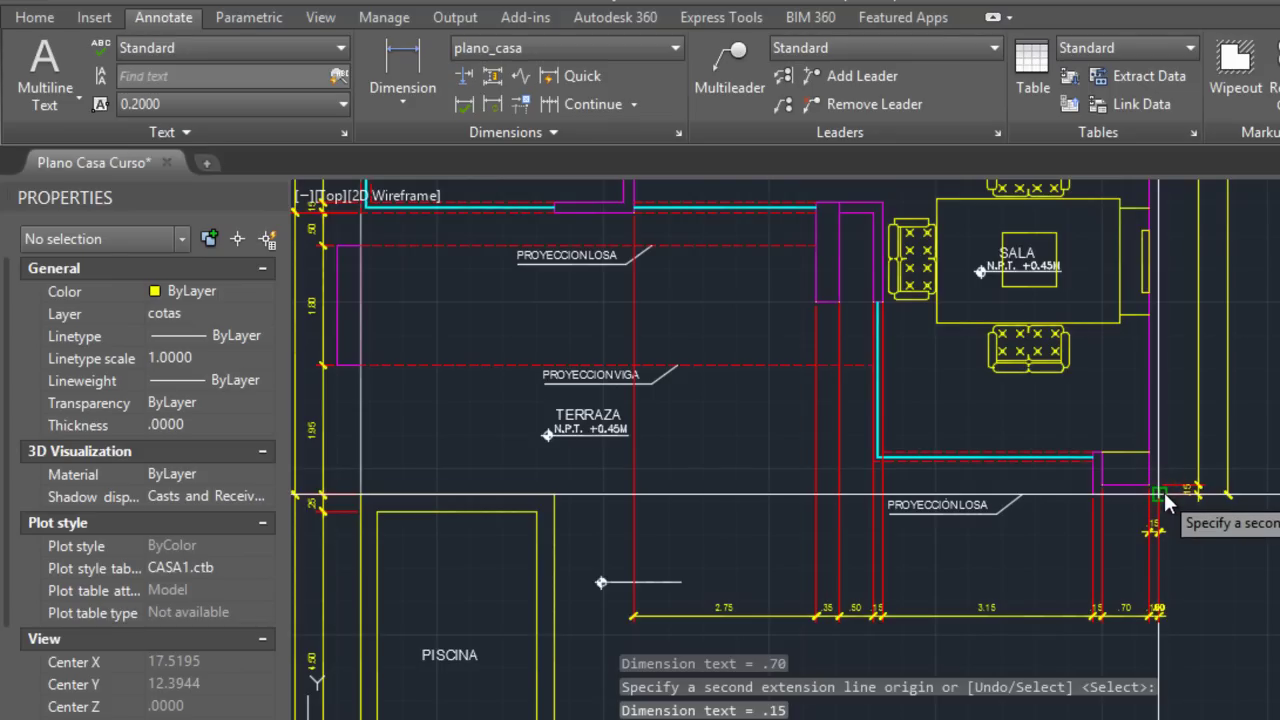
key(Return)
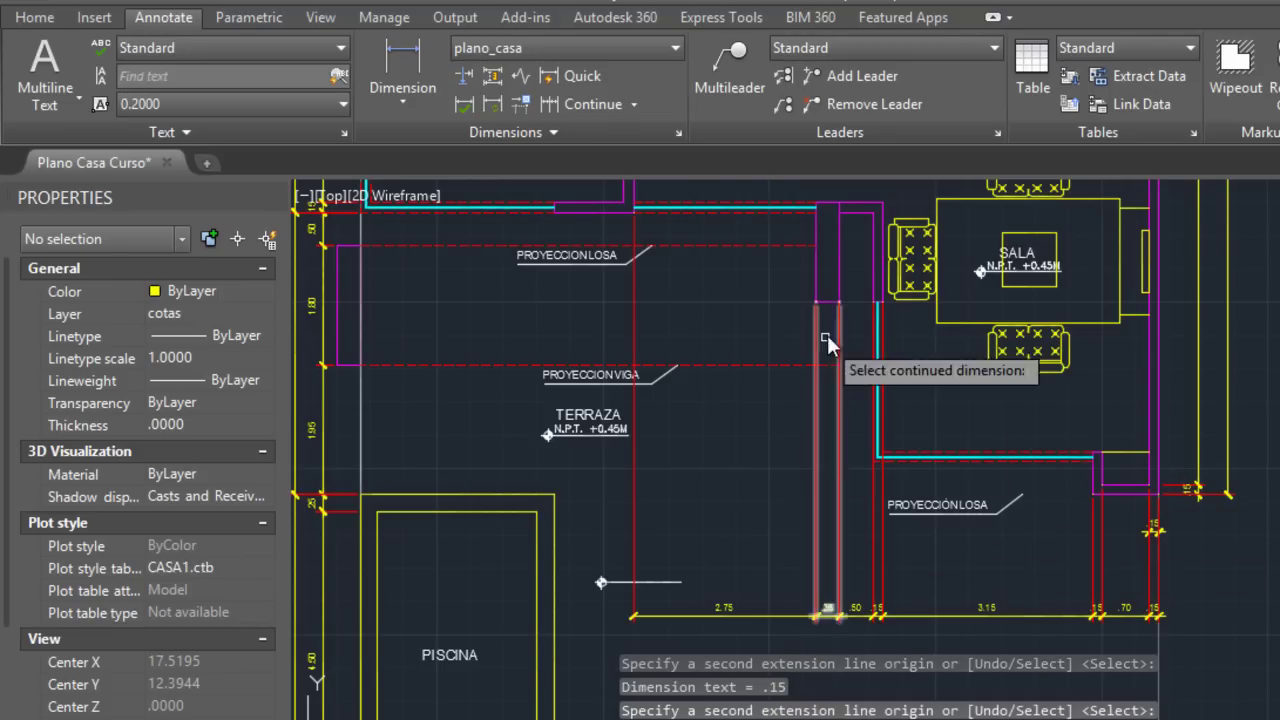
- Erase all seven dimensions of the new 2.75-to-.15 chain below the terrace
key(Escape)
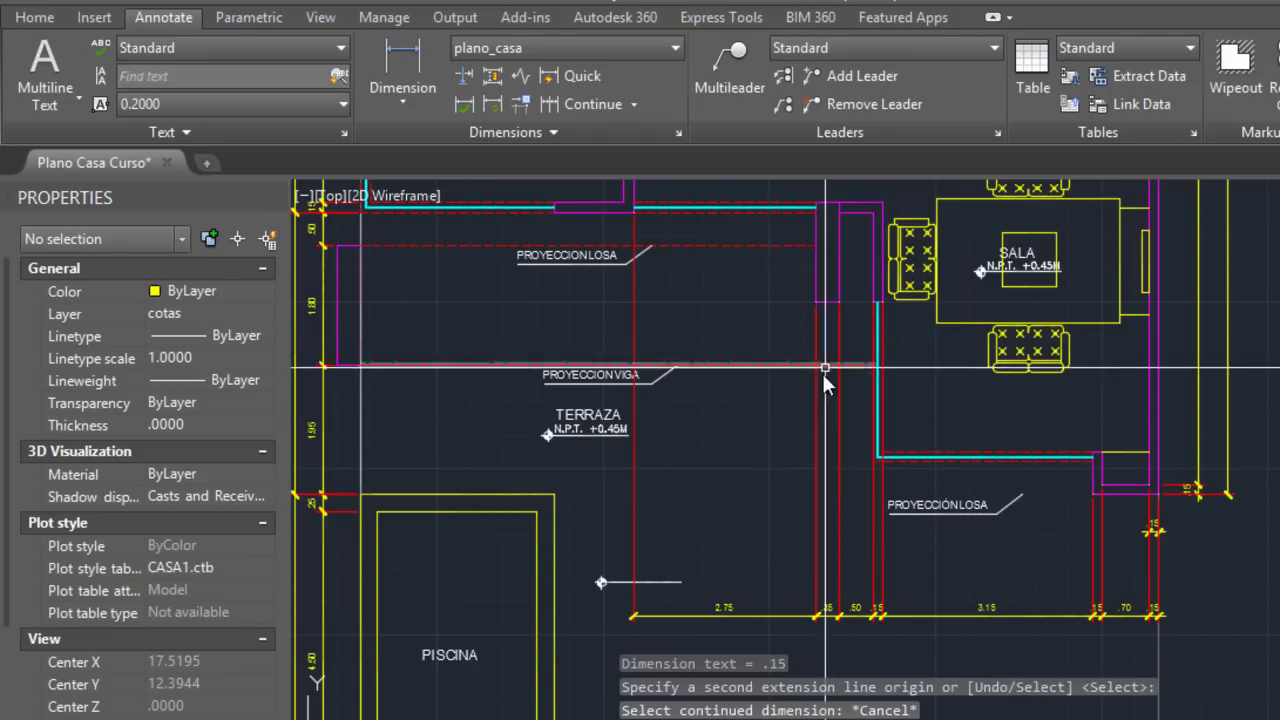
key(Escape)
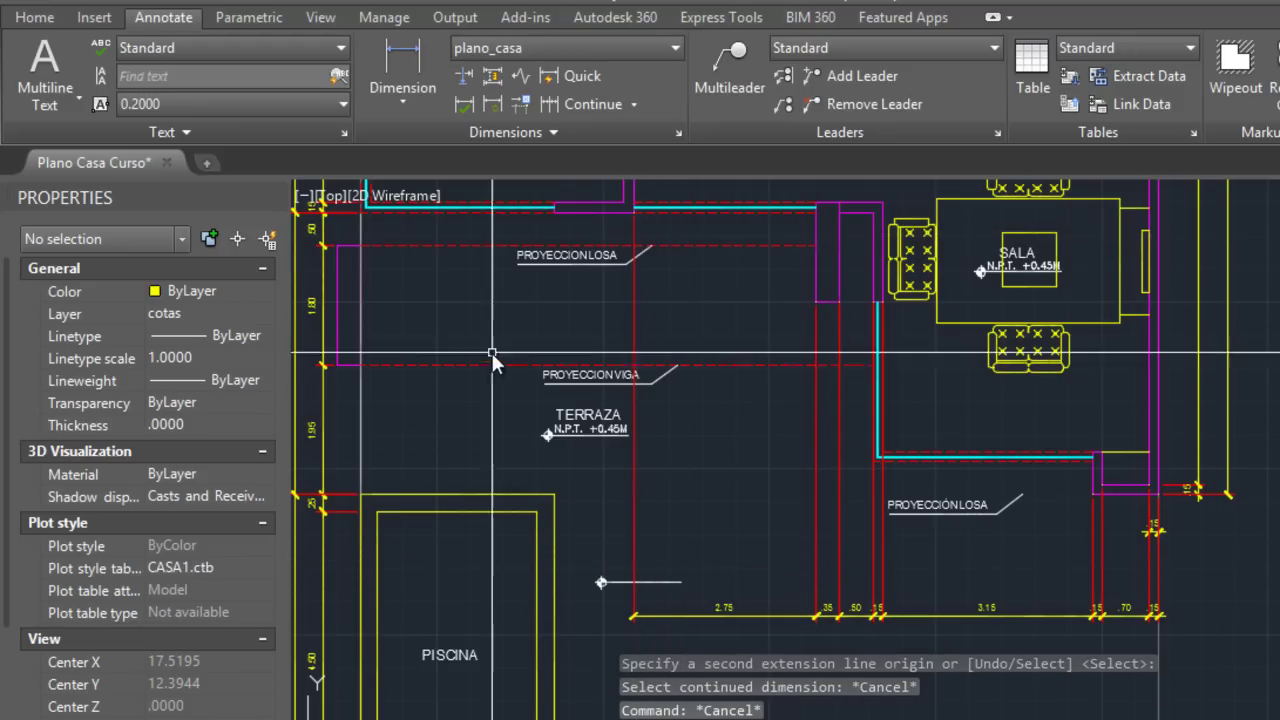
key(Escape)
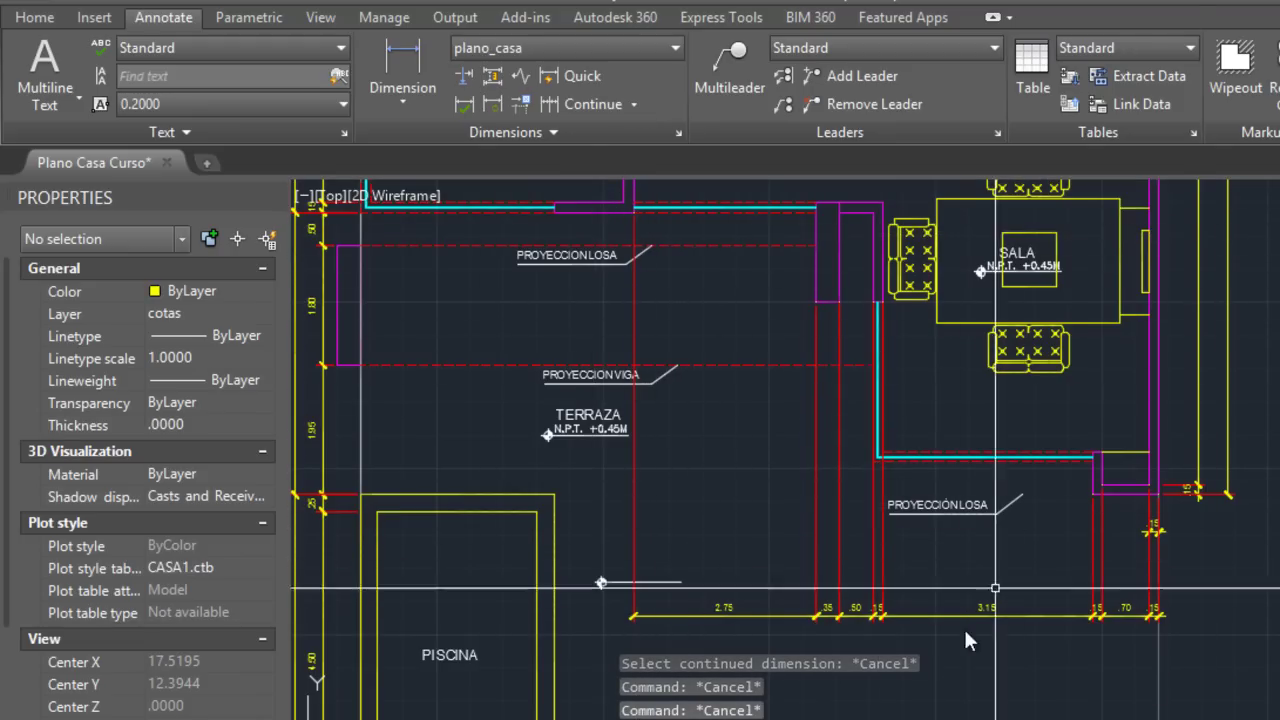
click(1126, 642)
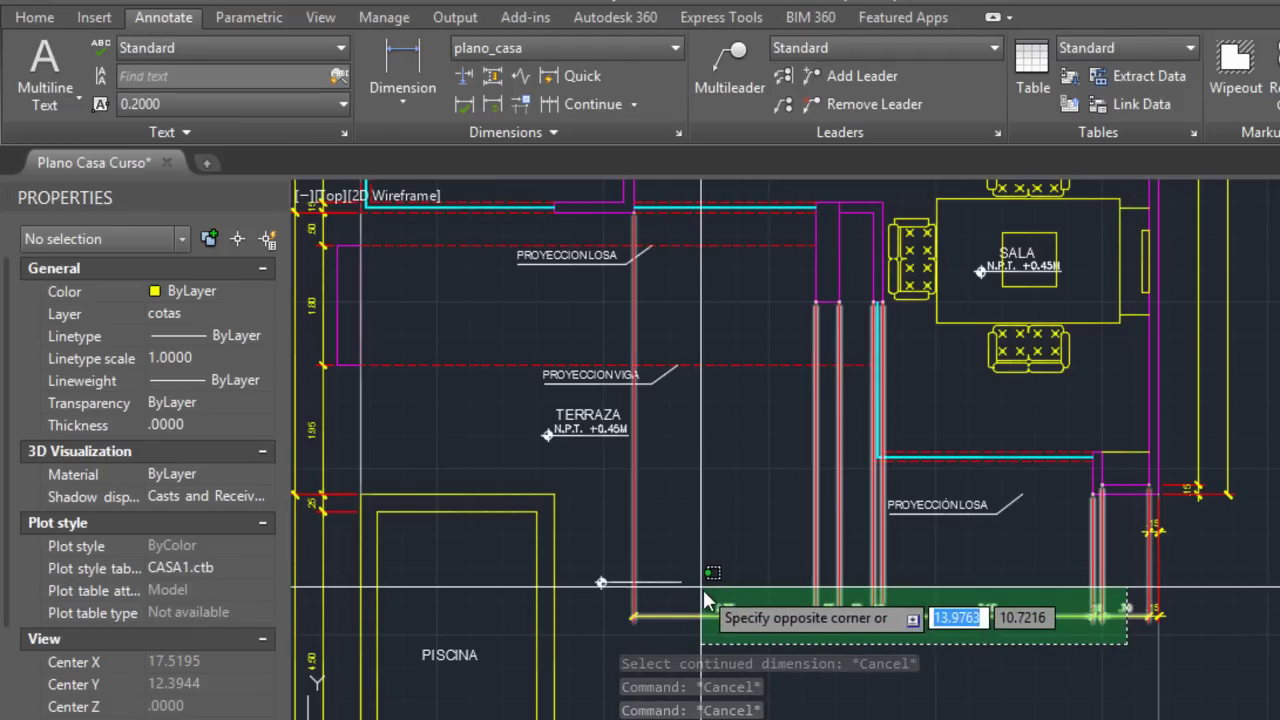
click(703, 589)
key(Delete)
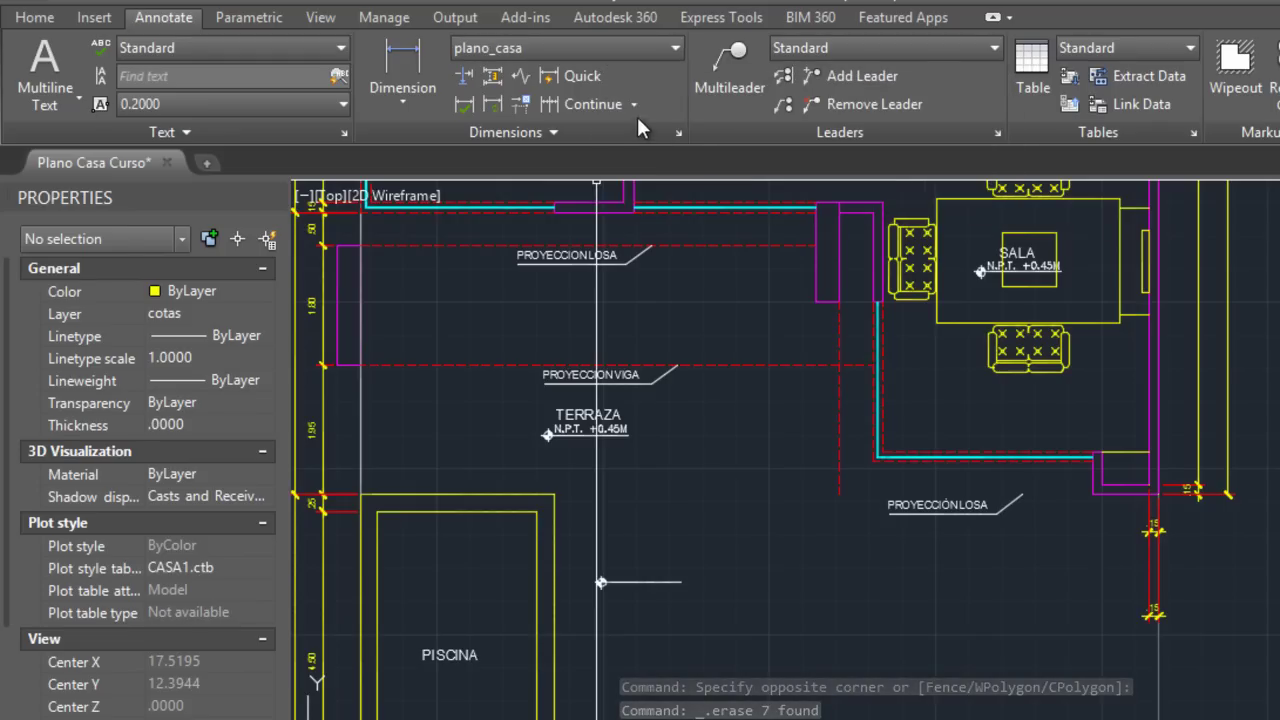
- Switch to the Copy of plano_casa style and dimension 2.75 from wall corner to column corner
click(622, 48)
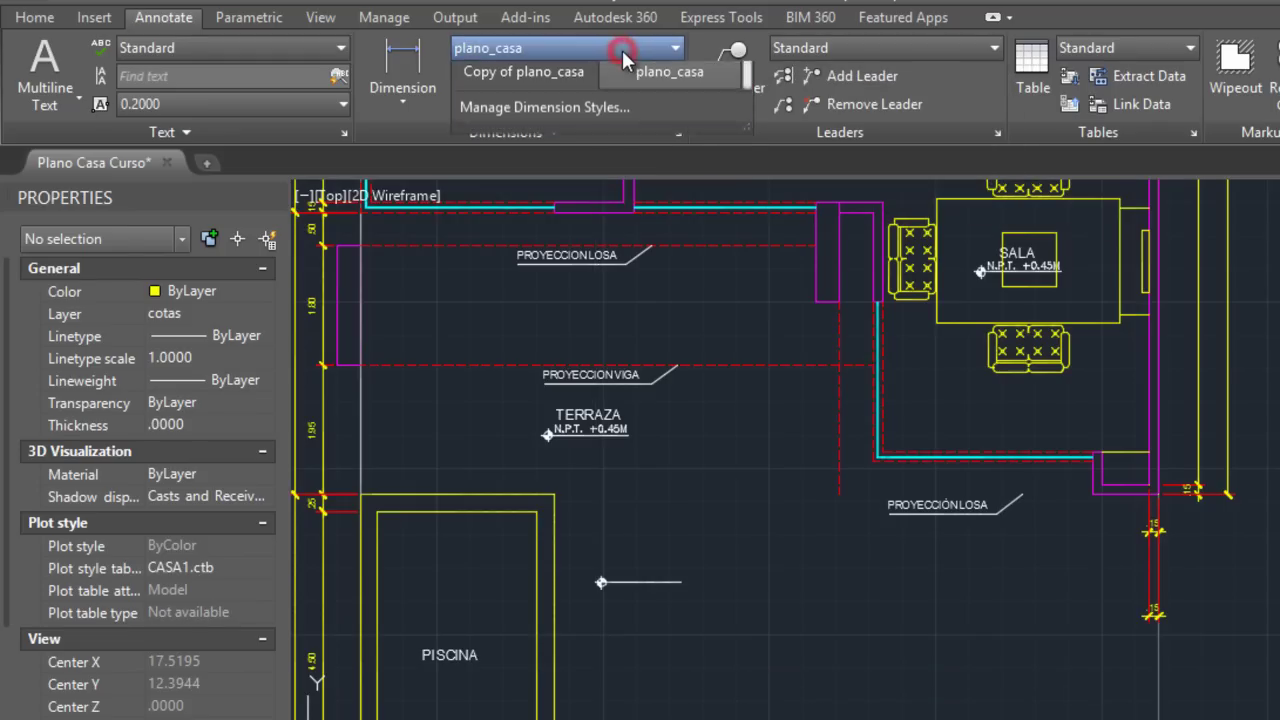
click(524, 238)
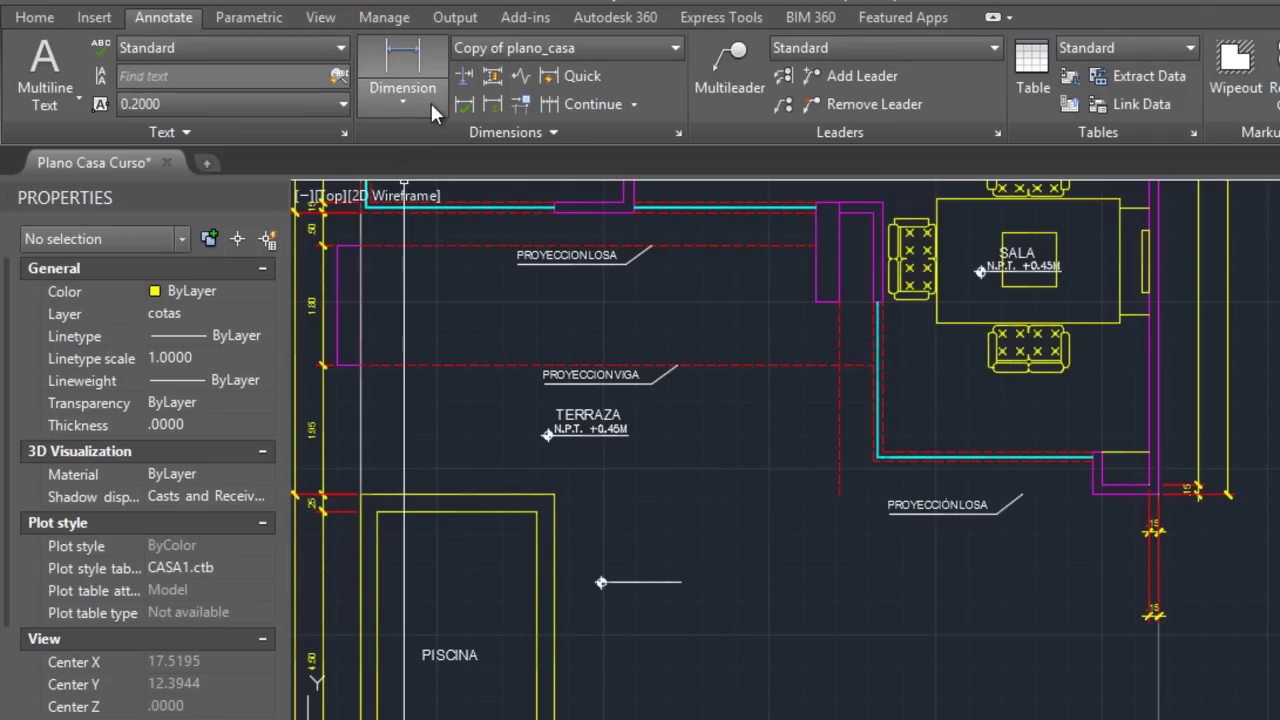
click(415, 67)
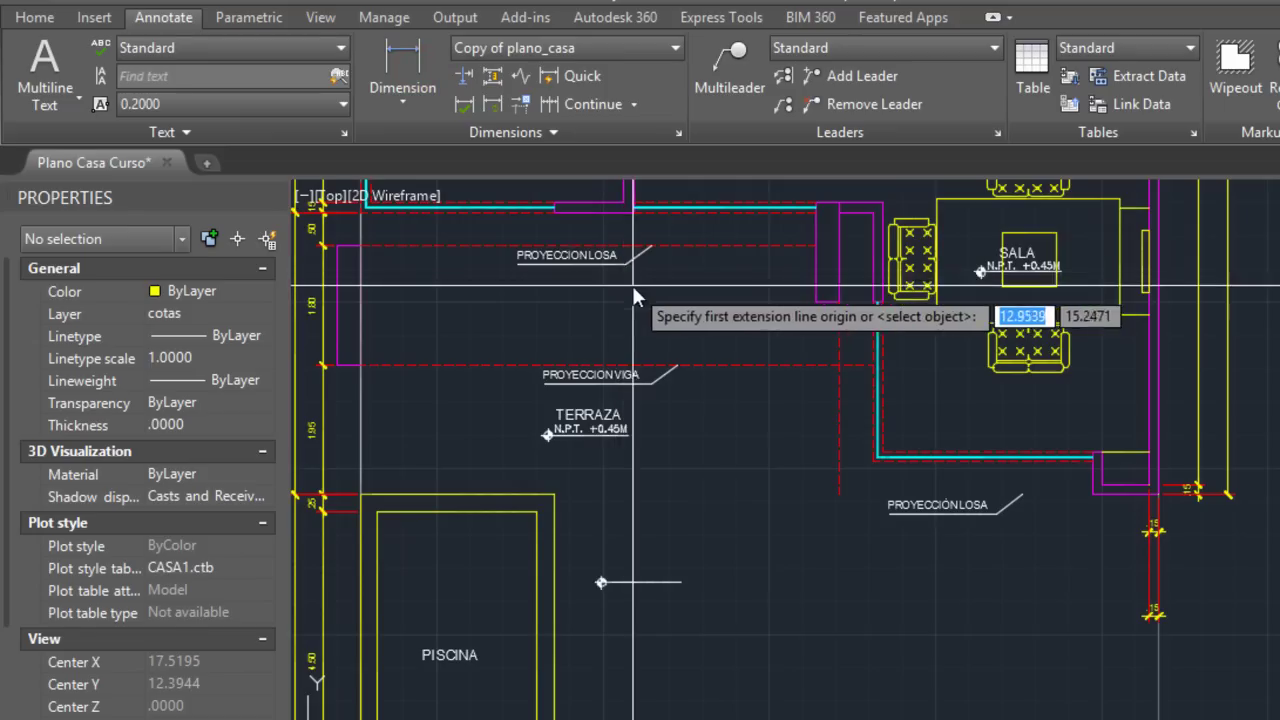
click(630, 219)
click(816, 300)
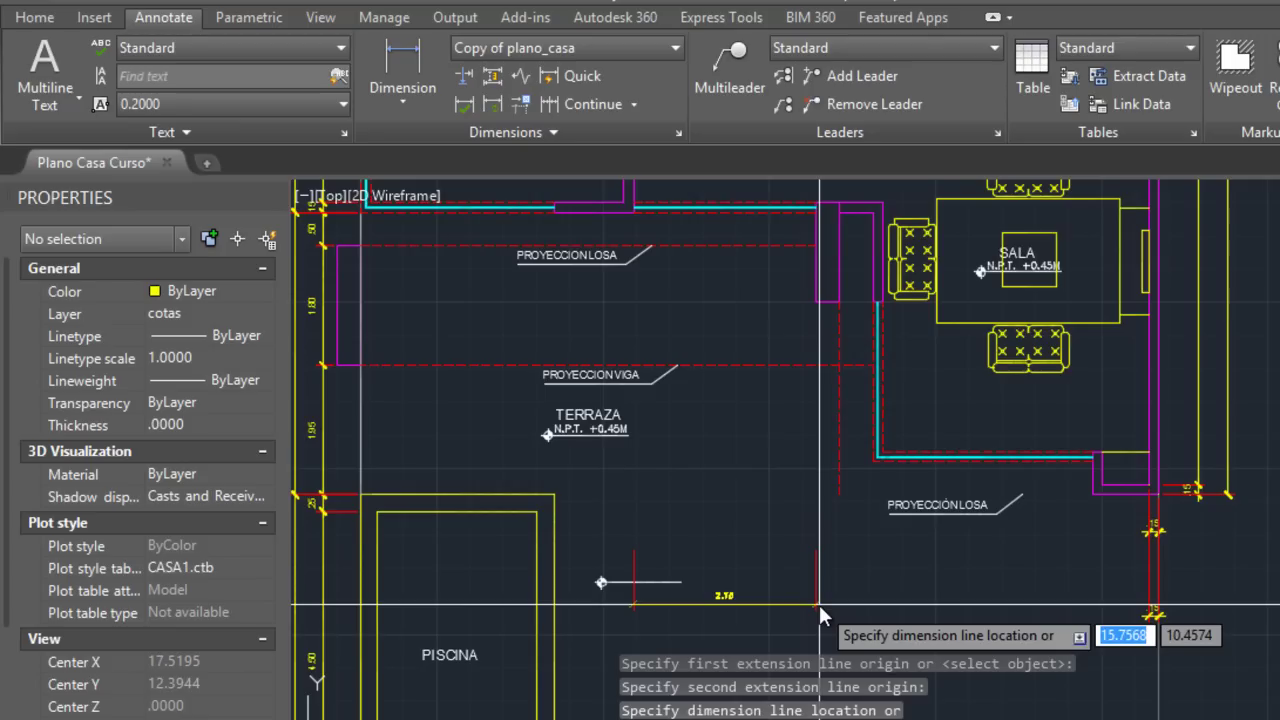
click(818, 602)
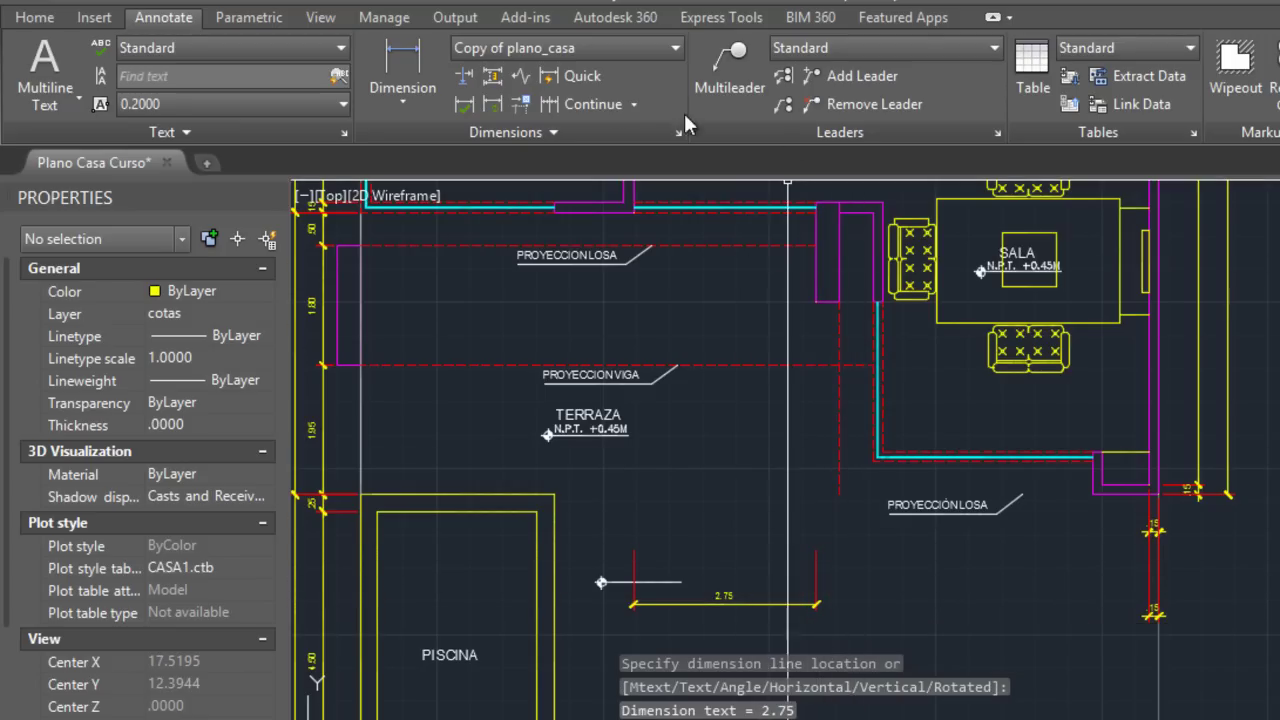
- Continue the 2.75 dimension with .85, .15, 3.15, .15, .70 and .15 segments
click(595, 103)
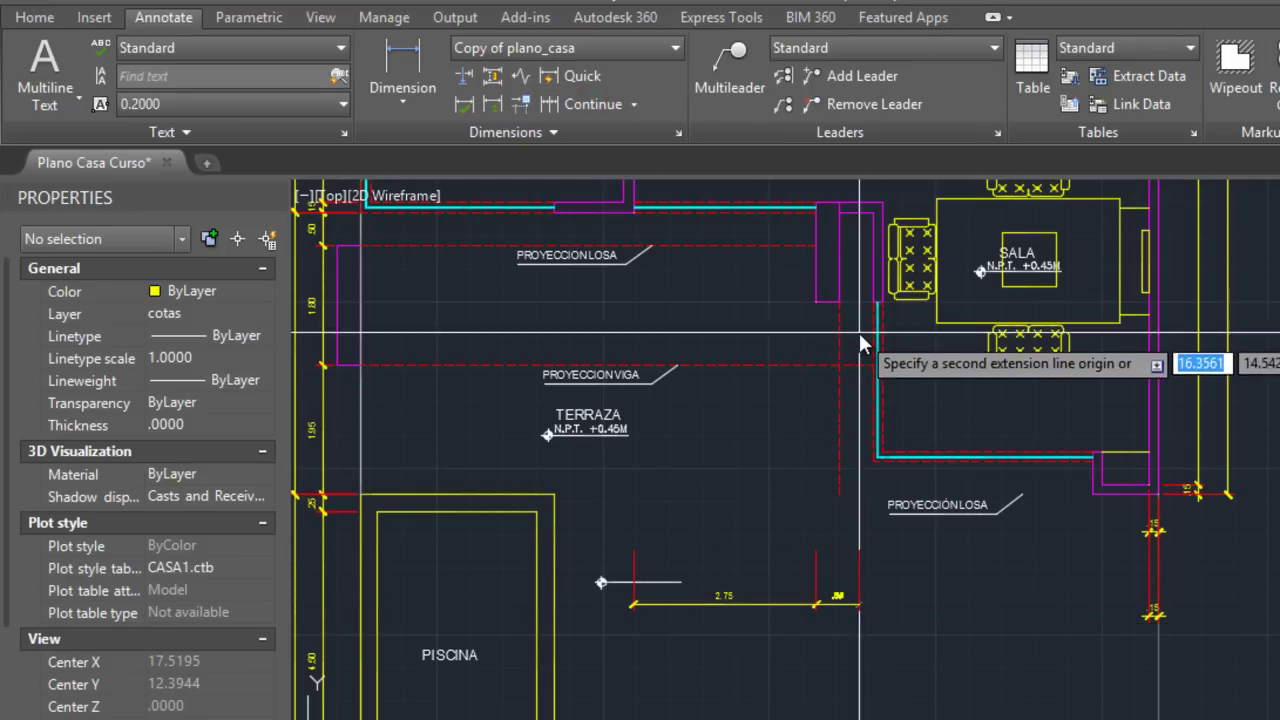
scroll(881, 294, up, 2)
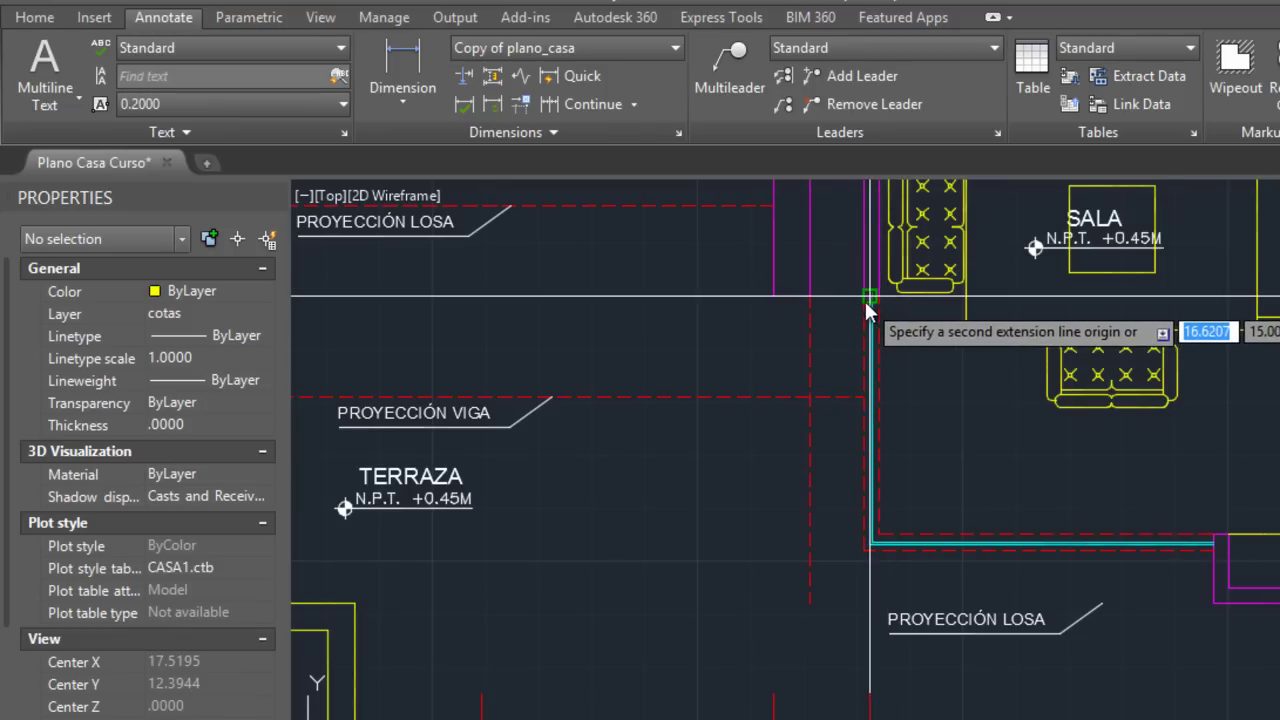
click(857, 298)
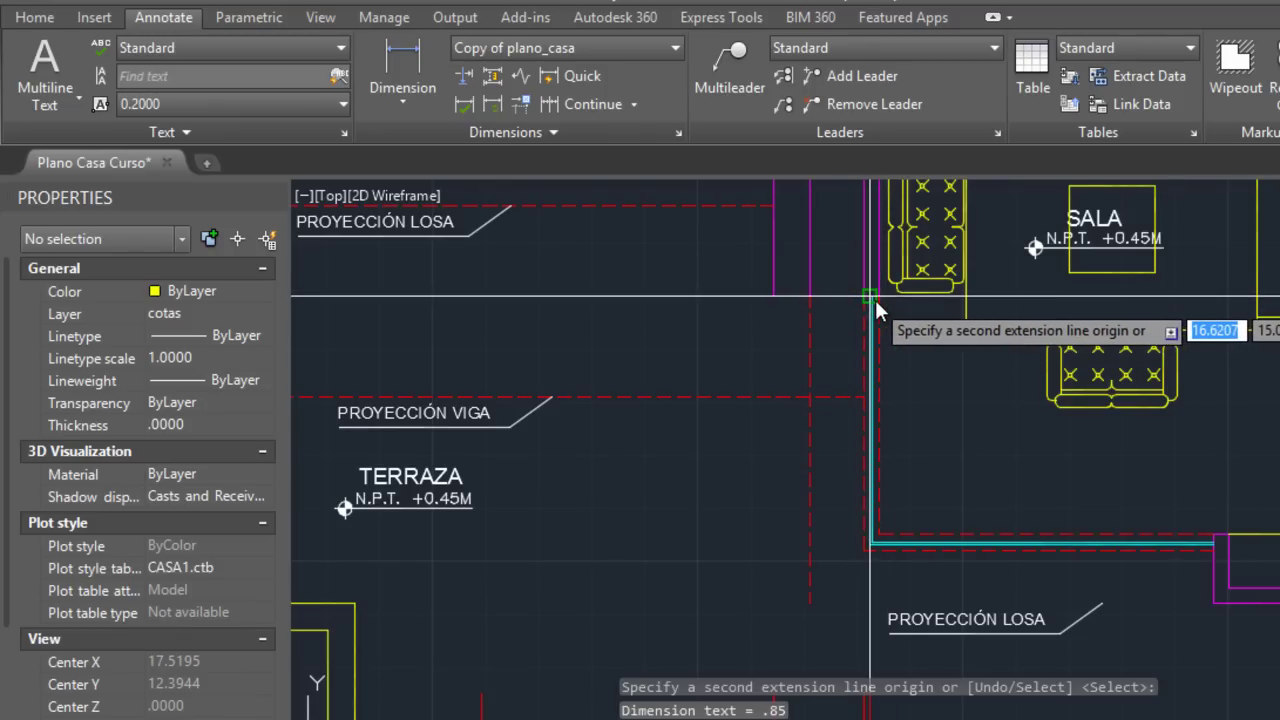
click(878, 297)
scroll(941, 403, down, 2)
scroll(994, 457, down, 1)
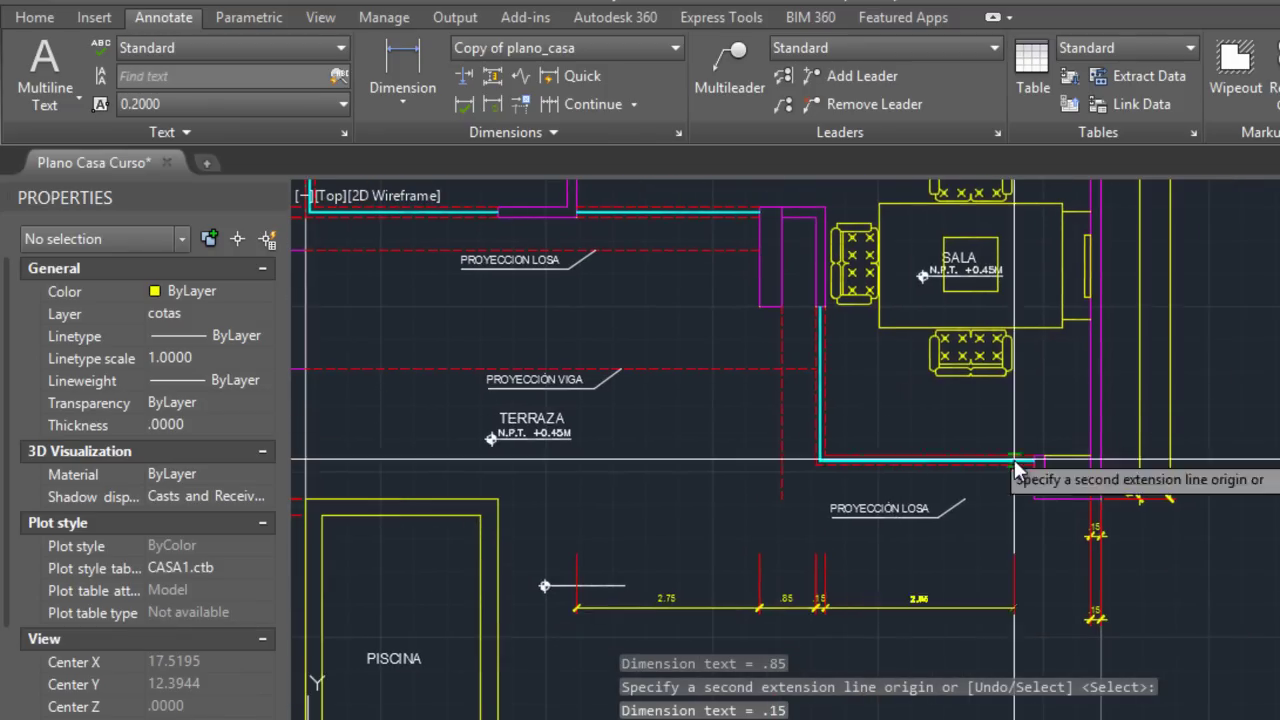
scroll(1042, 500, up, 3)
click(1040, 494)
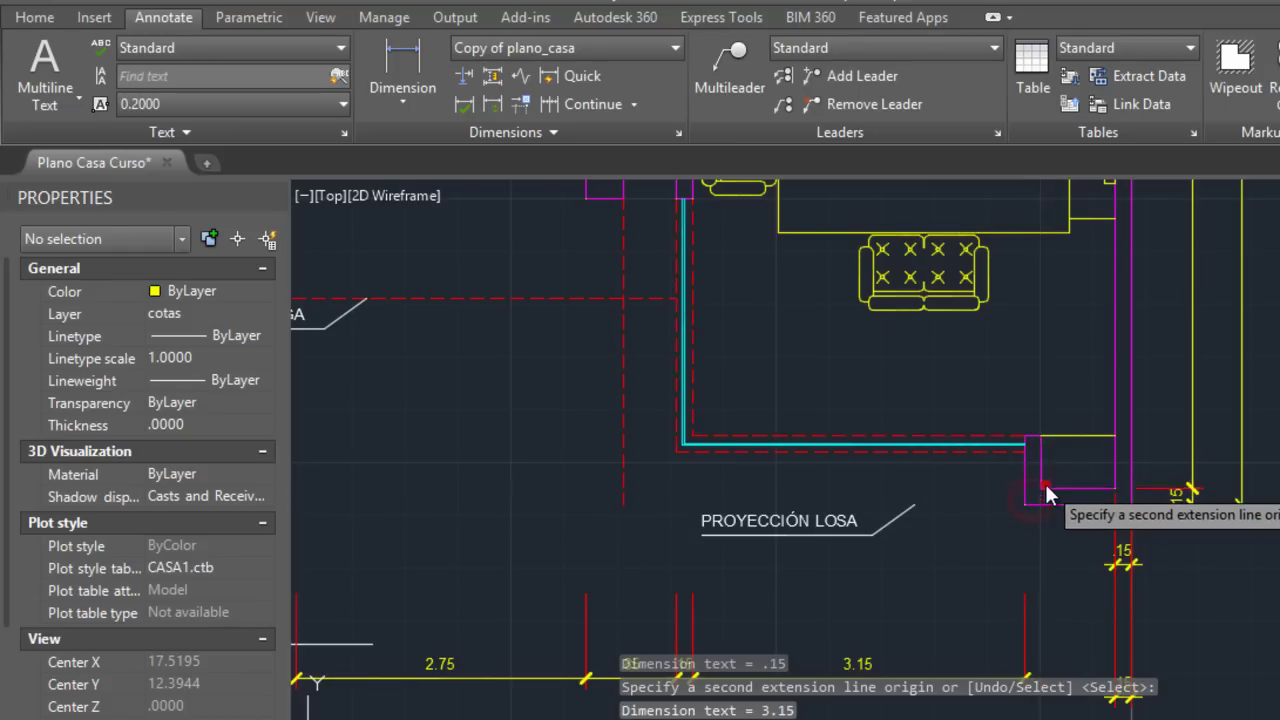
scroll(1141, 505, up, 3)
click(1103, 494)
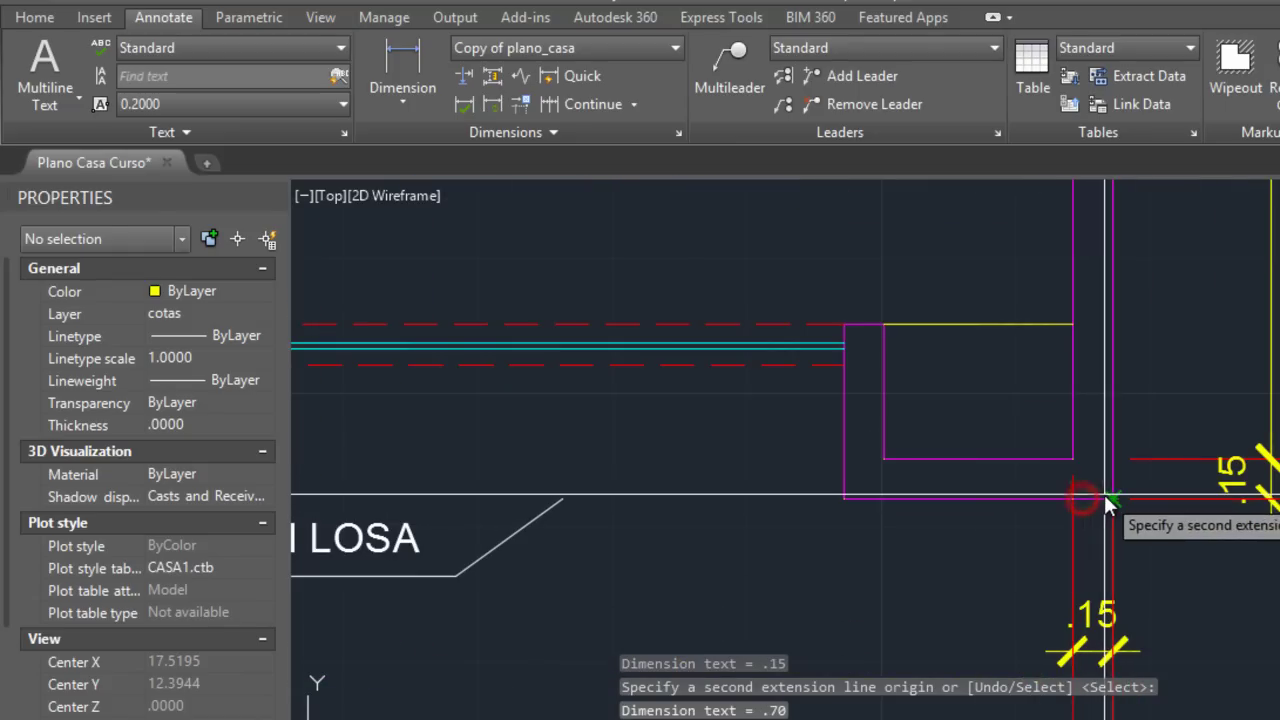
scroll(1060, 508, down, 2)
scroll(1045, 470, up, 1)
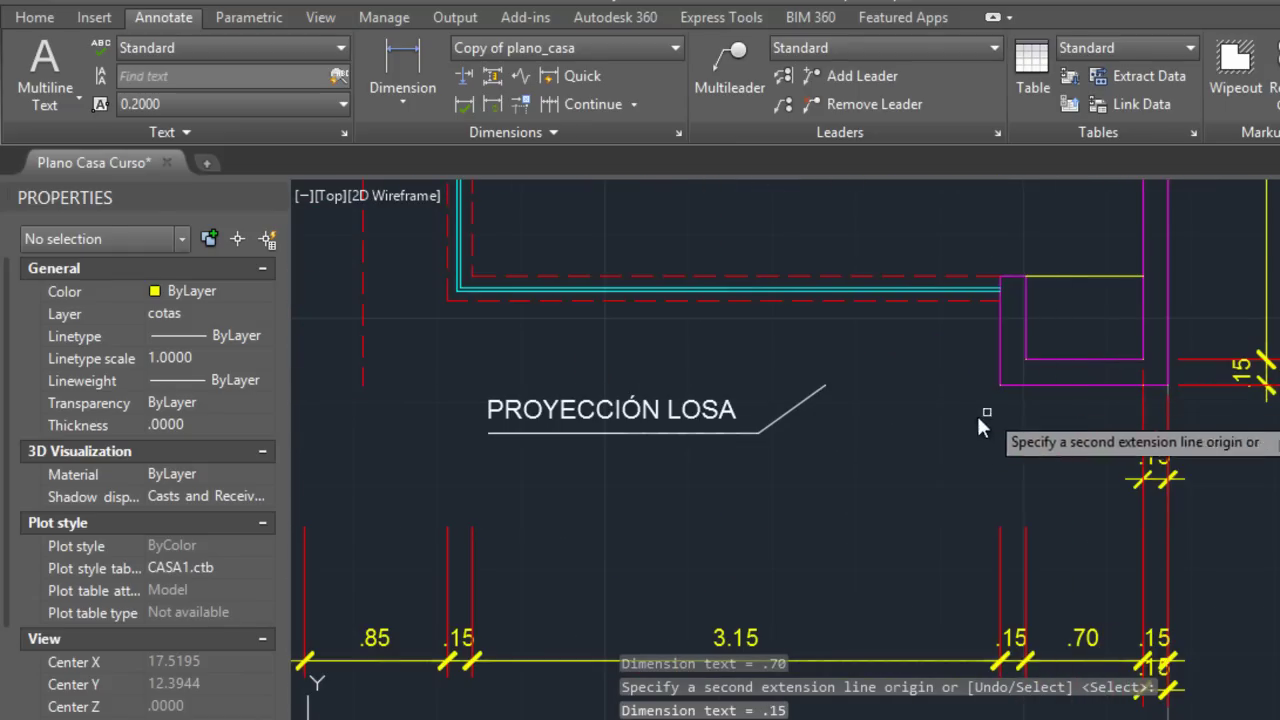
key(Return)
- Exit the command and zoom and pan around the plan to review the new chain
scroll(962, 487, down, 2)
middle_drag(865, 502, 995, 475)
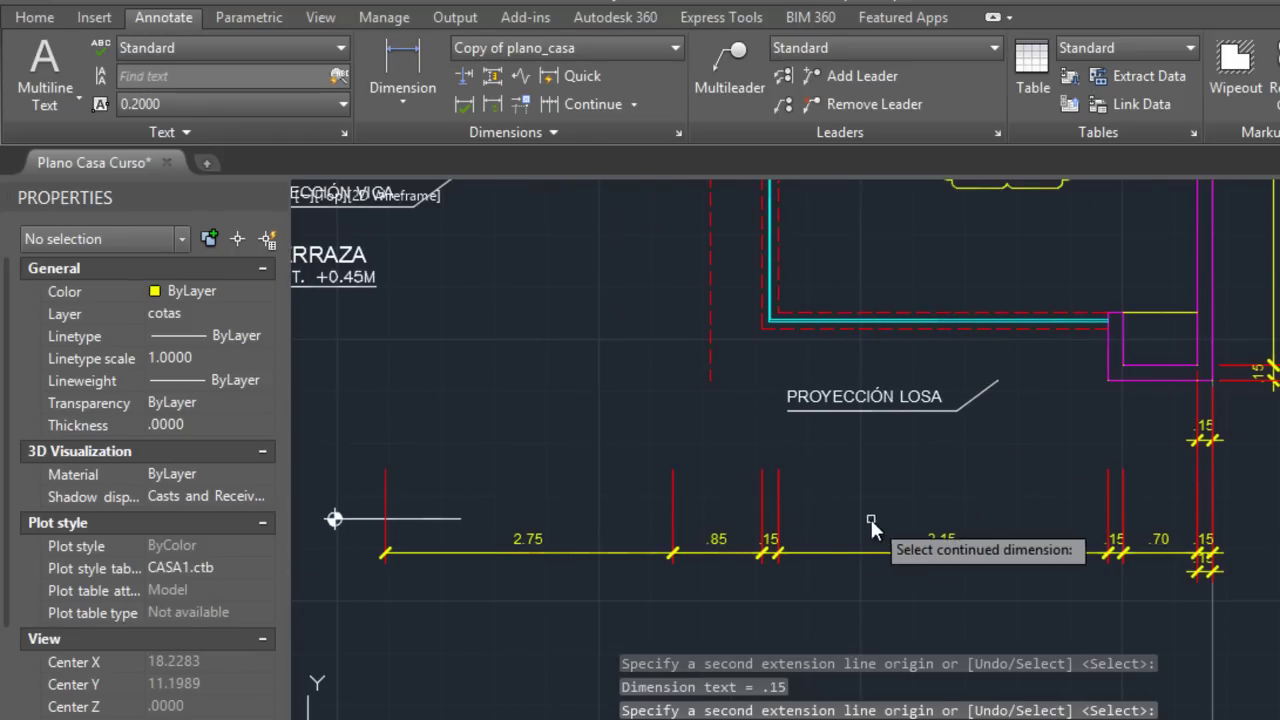
key(Escape)
scroll(806, 499, down, 2)
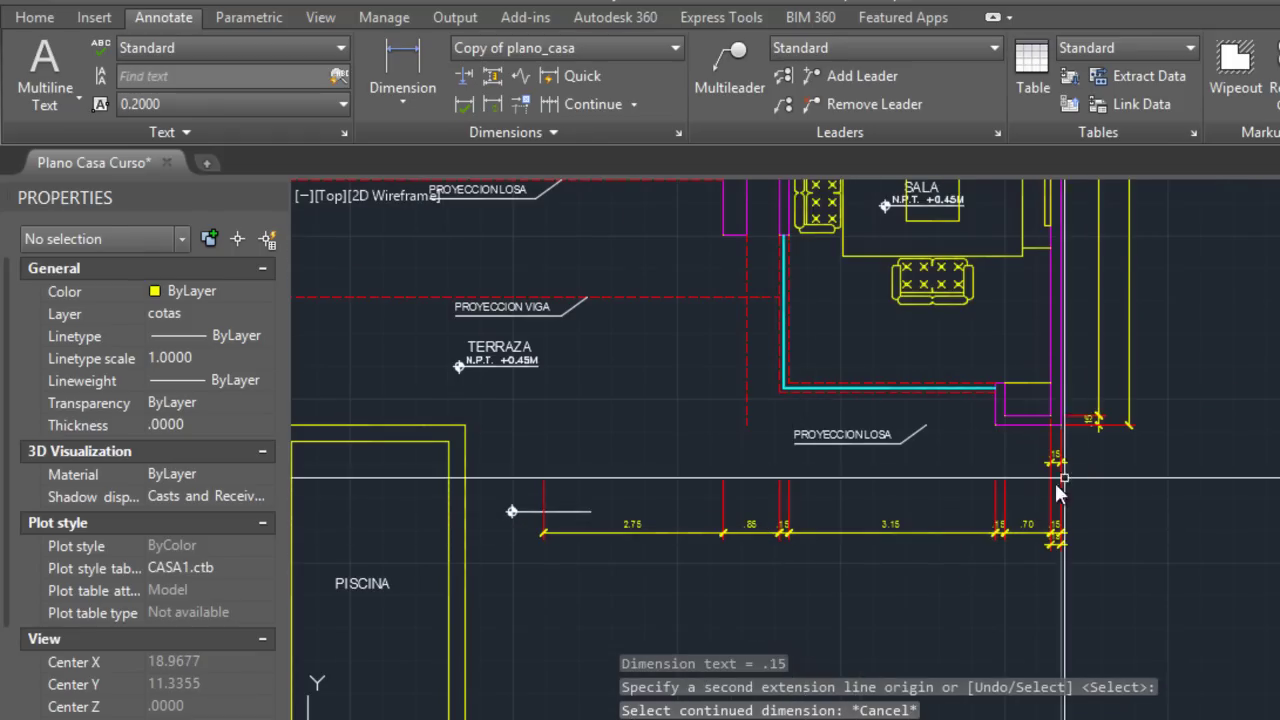
scroll(900, 490, down, 2)
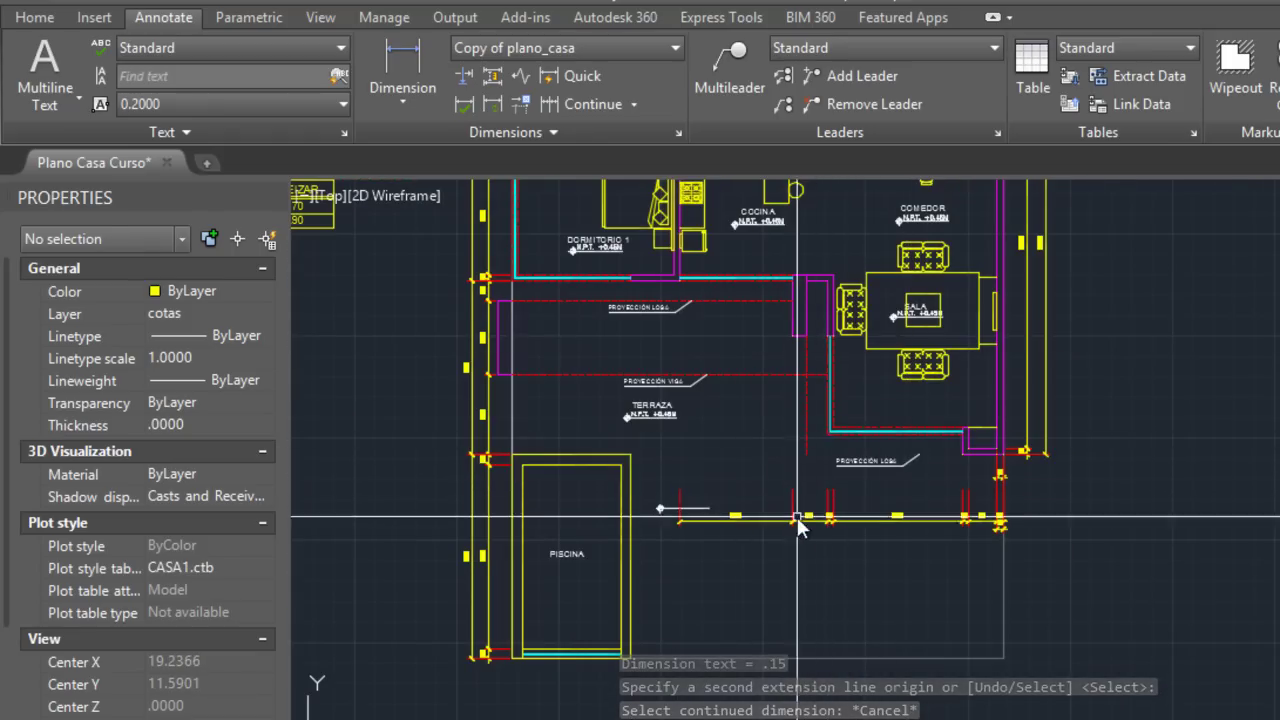
scroll(820, 516, up, 3)
scroll(826, 517, down, 3)
scroll(826, 534, up, 1)
scroll(708, 508, up, 2)
scroll(914, 480, down, 1)
scroll(929, 429, down, 3)
middle_drag(918, 450, 885, 501)
scroll(880, 470, up, 2)
scroll(875, 430, up, 2)
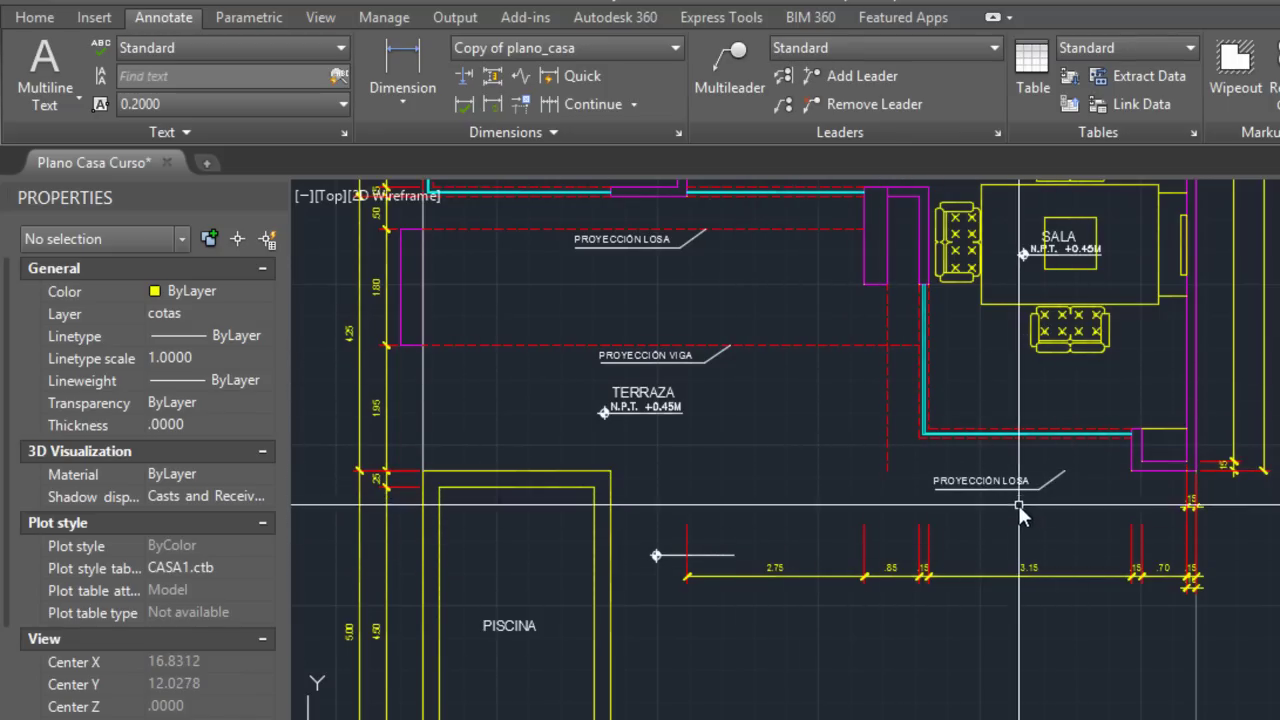
click(958, 535)
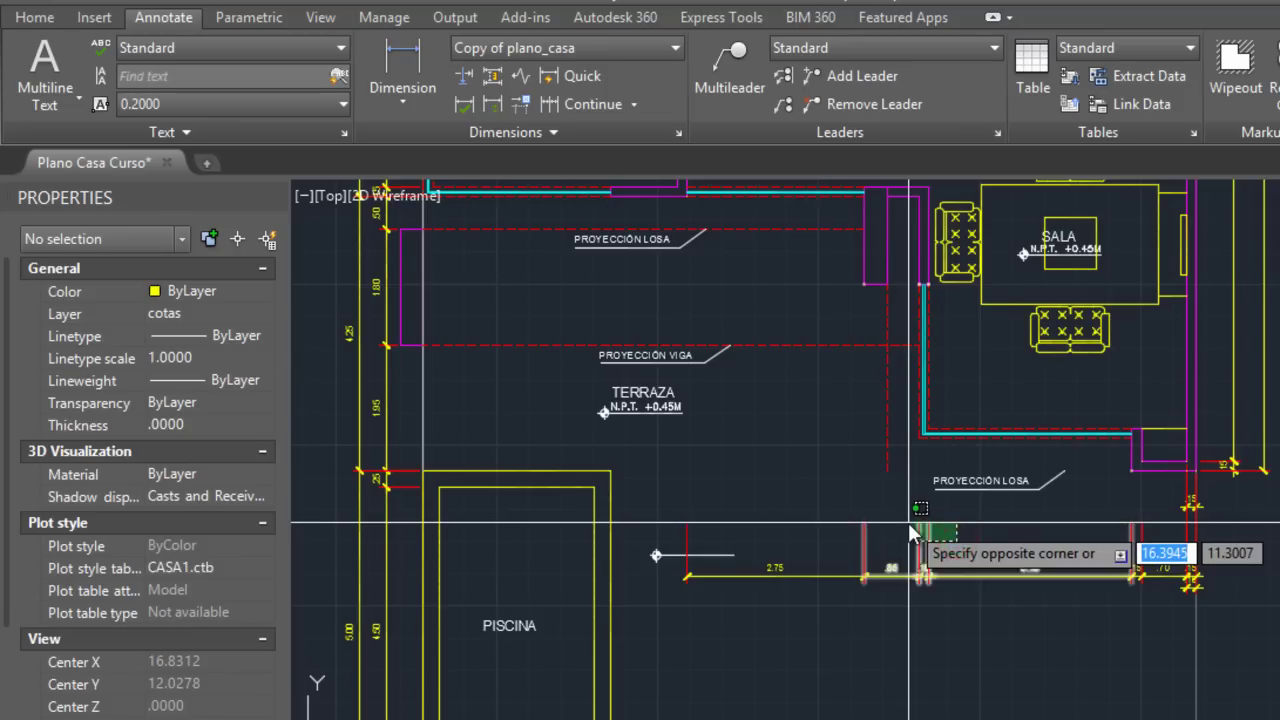
click(910, 530)
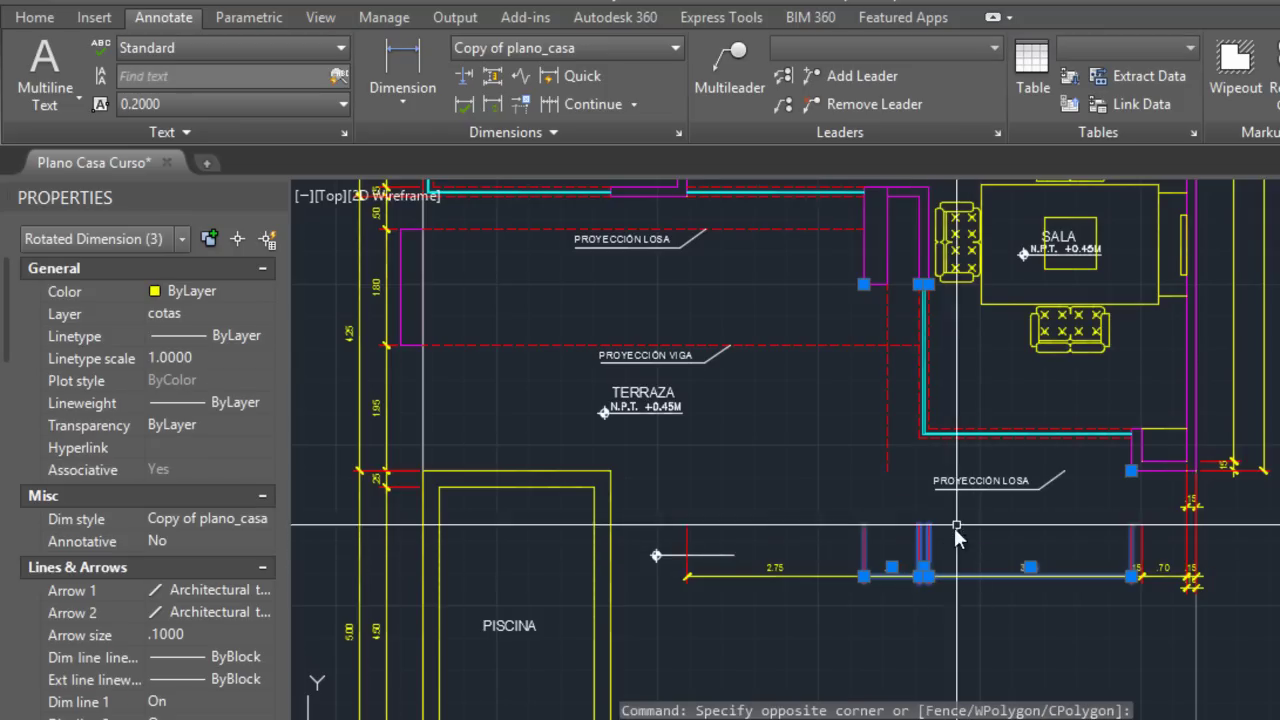
drag(5, 340, 12, 425)
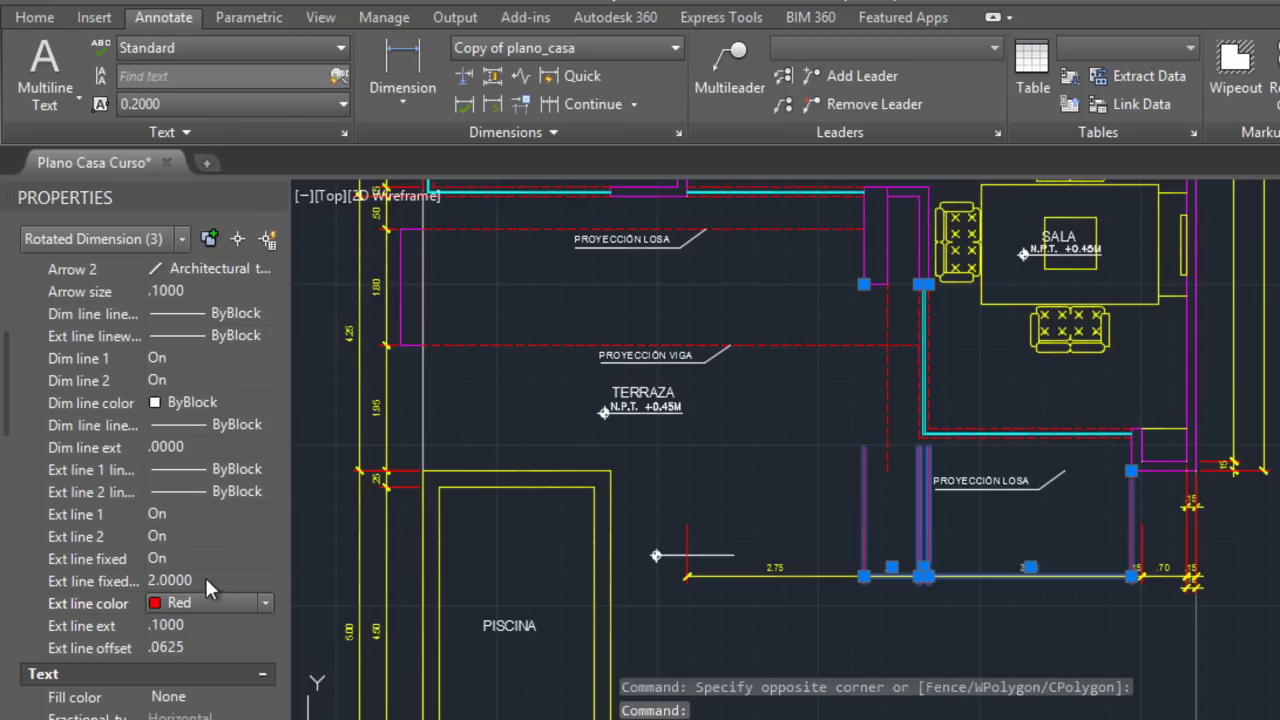
key(Escape)
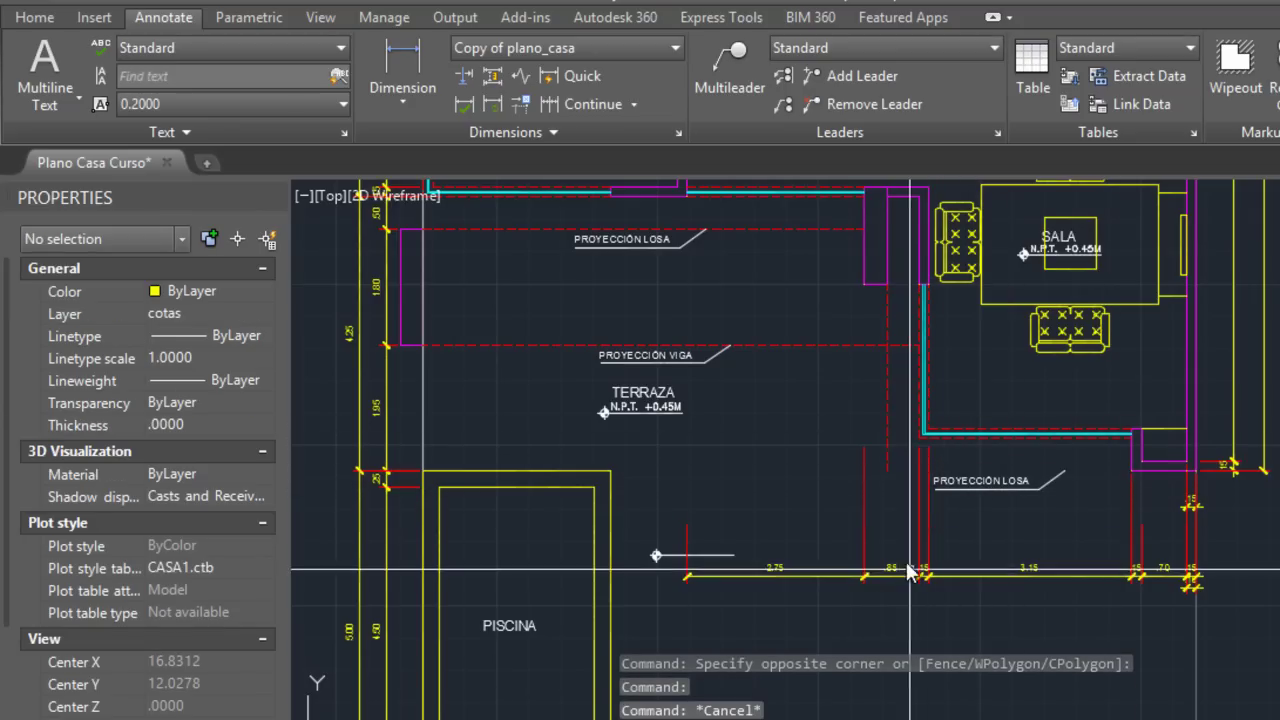
scroll(885, 507, down, 2)
scroll(884, 506, down, 1)
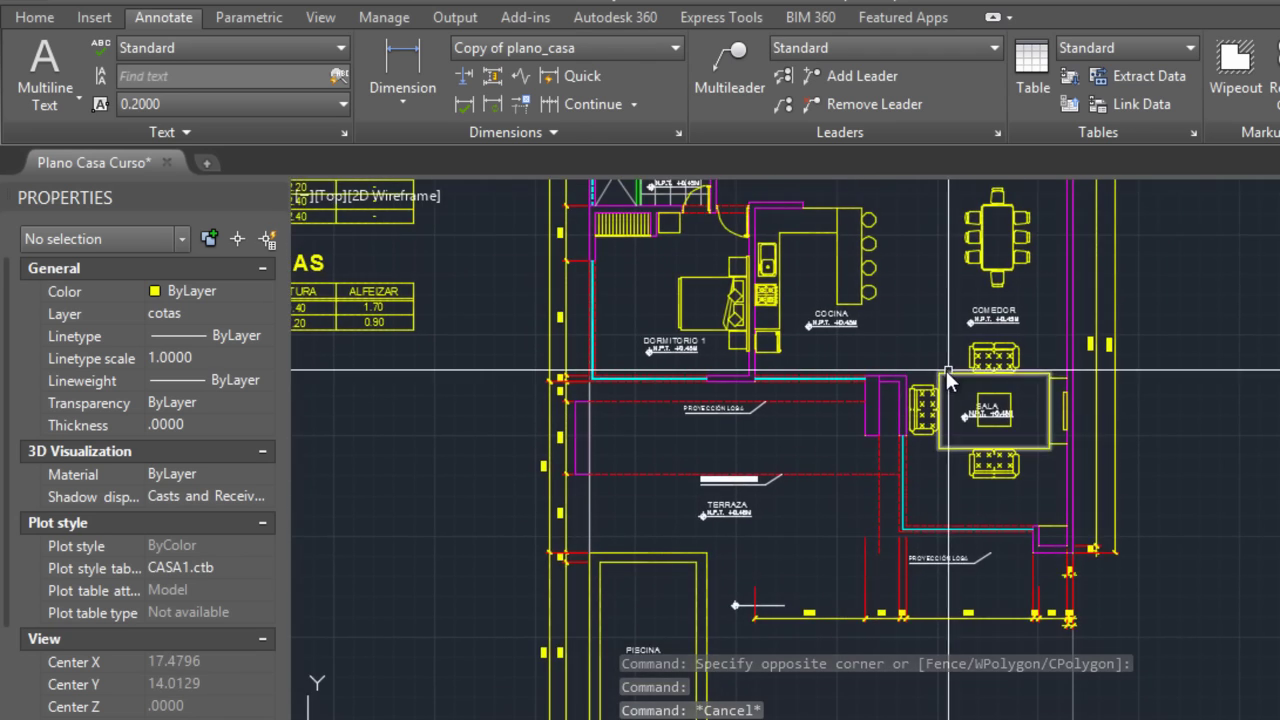
scroll(946, 370, down, 2)
mouse_move(944, 370)
middle_down()
mouse_move(928, 426)
mouse_move(782, 389)
middle_up()
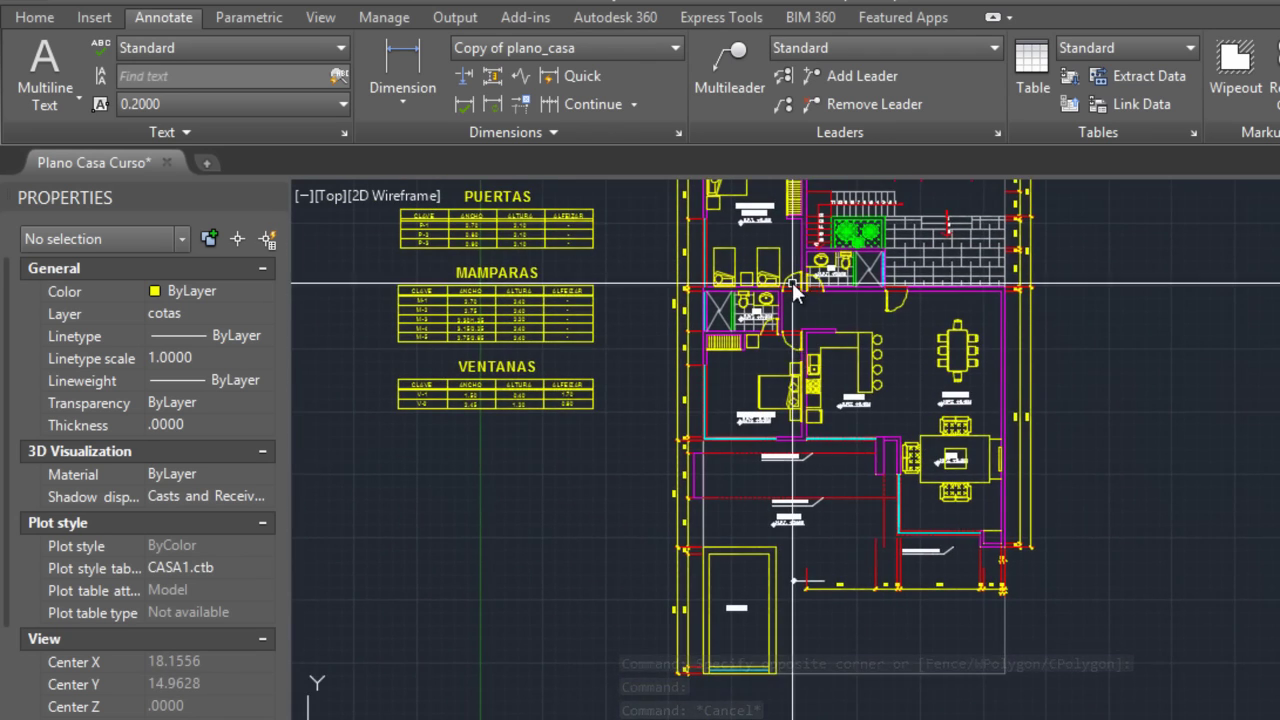
scroll(878, 284, up, 3)
scroll(848, 335, down, 3)
scroll(834, 351, up, 2)
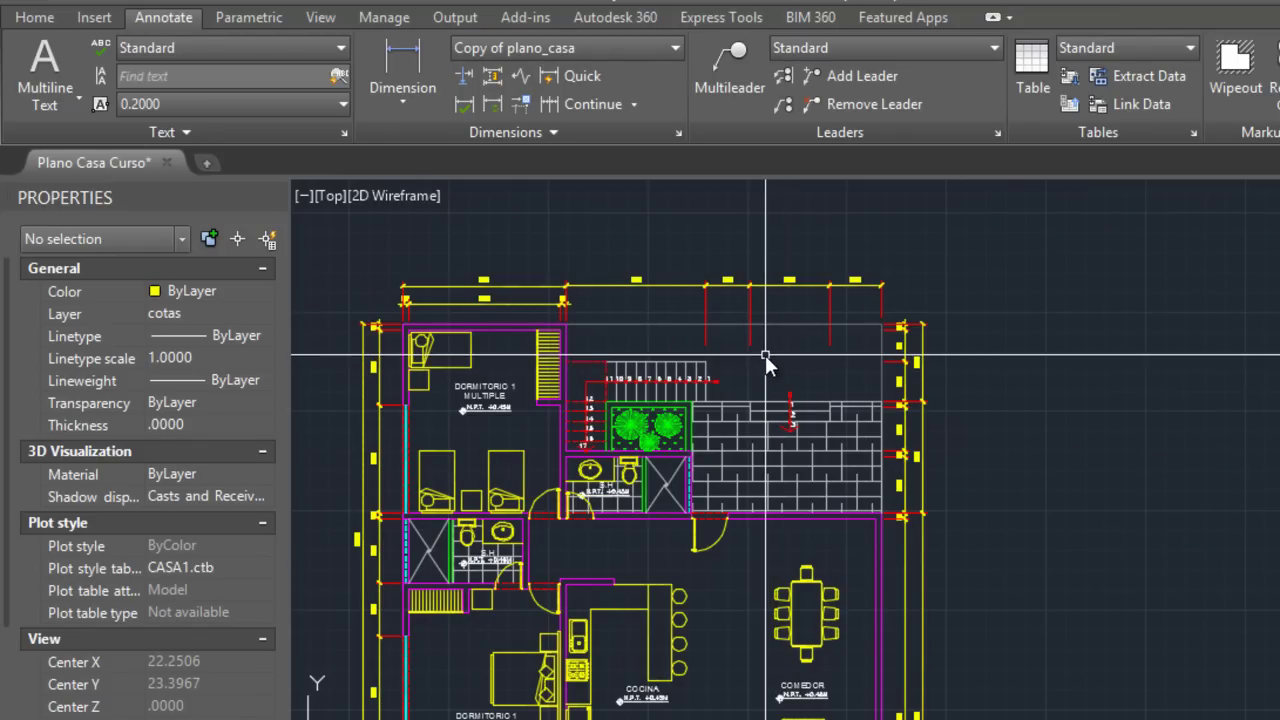
key(ctrl+y)
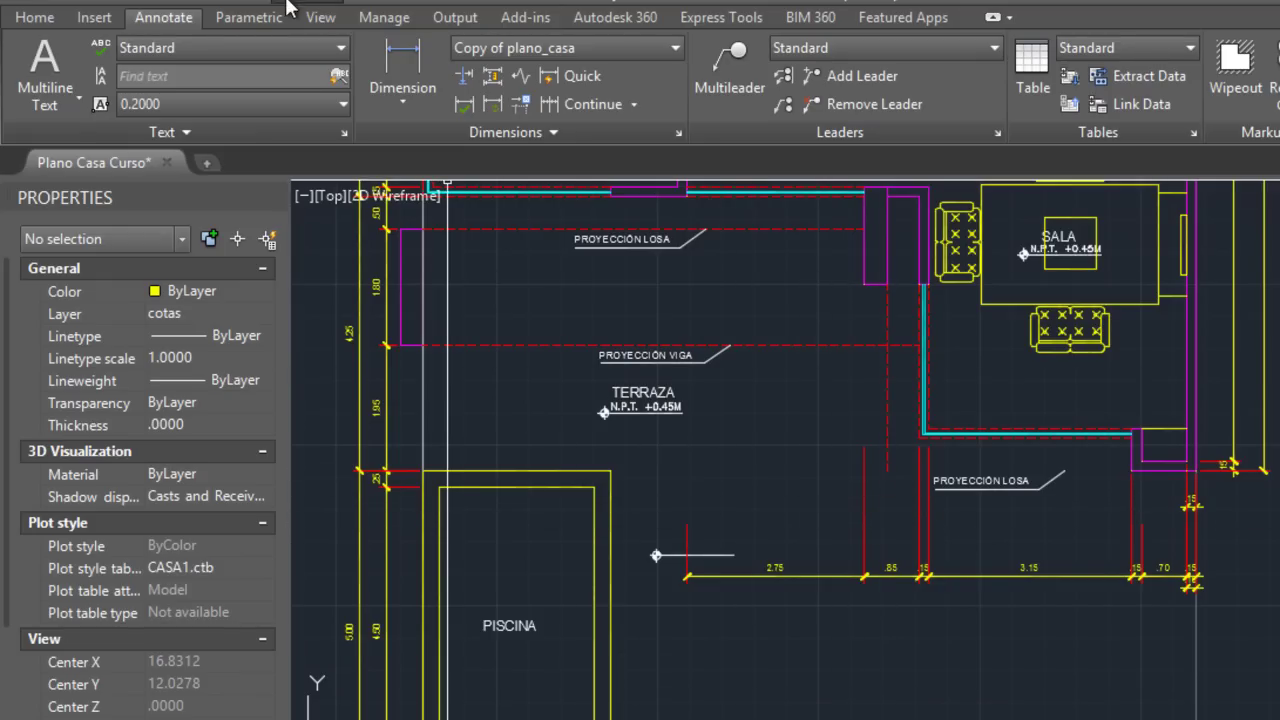
- Undo the last property change and select the six chain dimensions' Ext line fixed length field
key(ctrl+z)
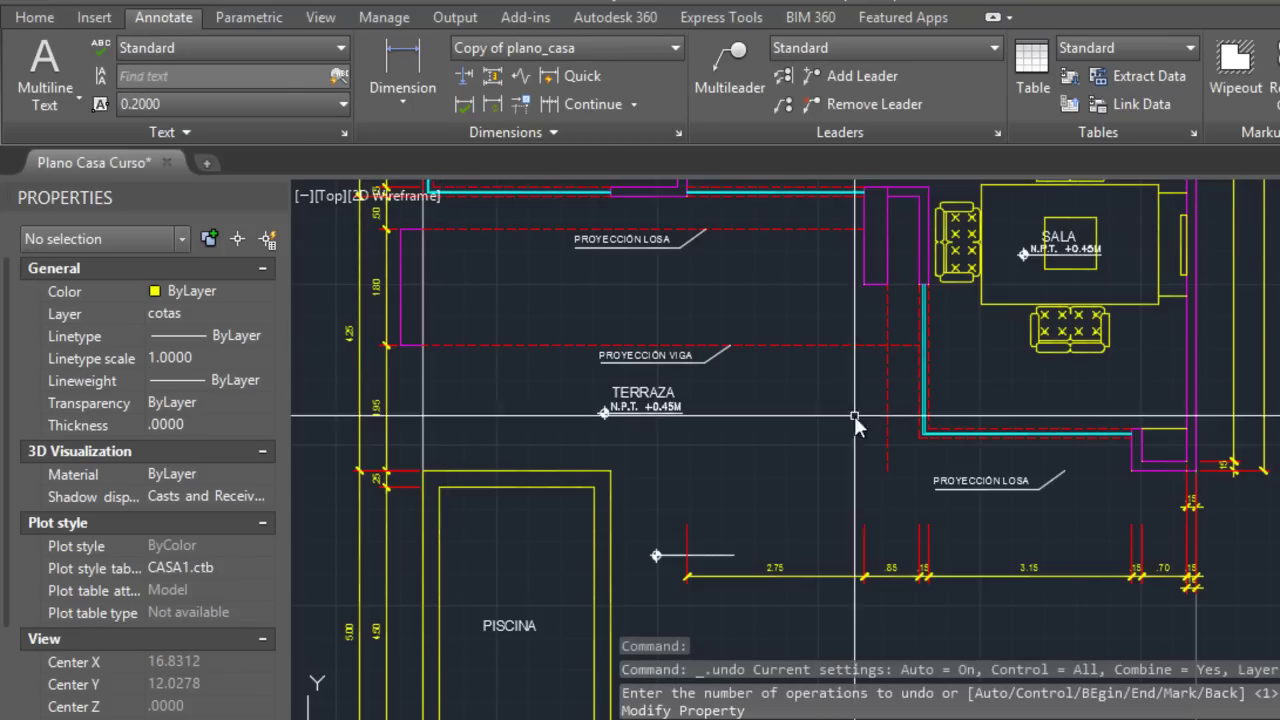
scroll(924, 546, up, 2)
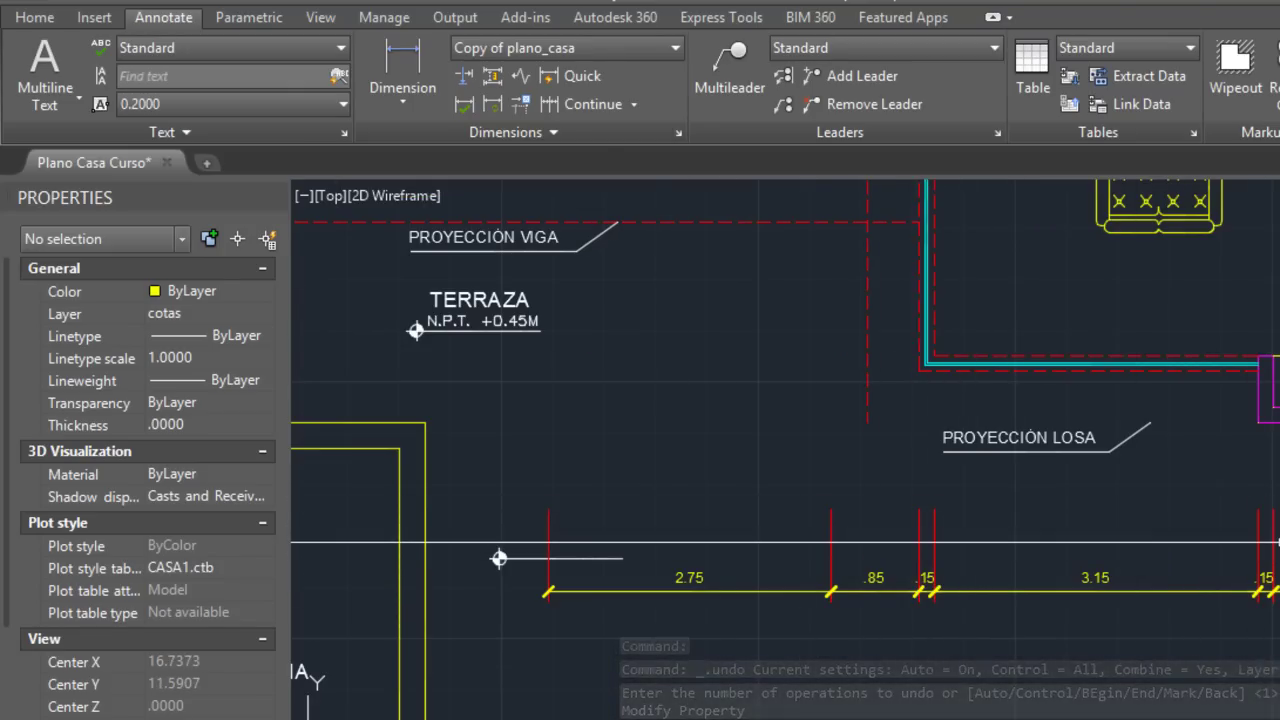
click(1270, 505)
click(515, 530)
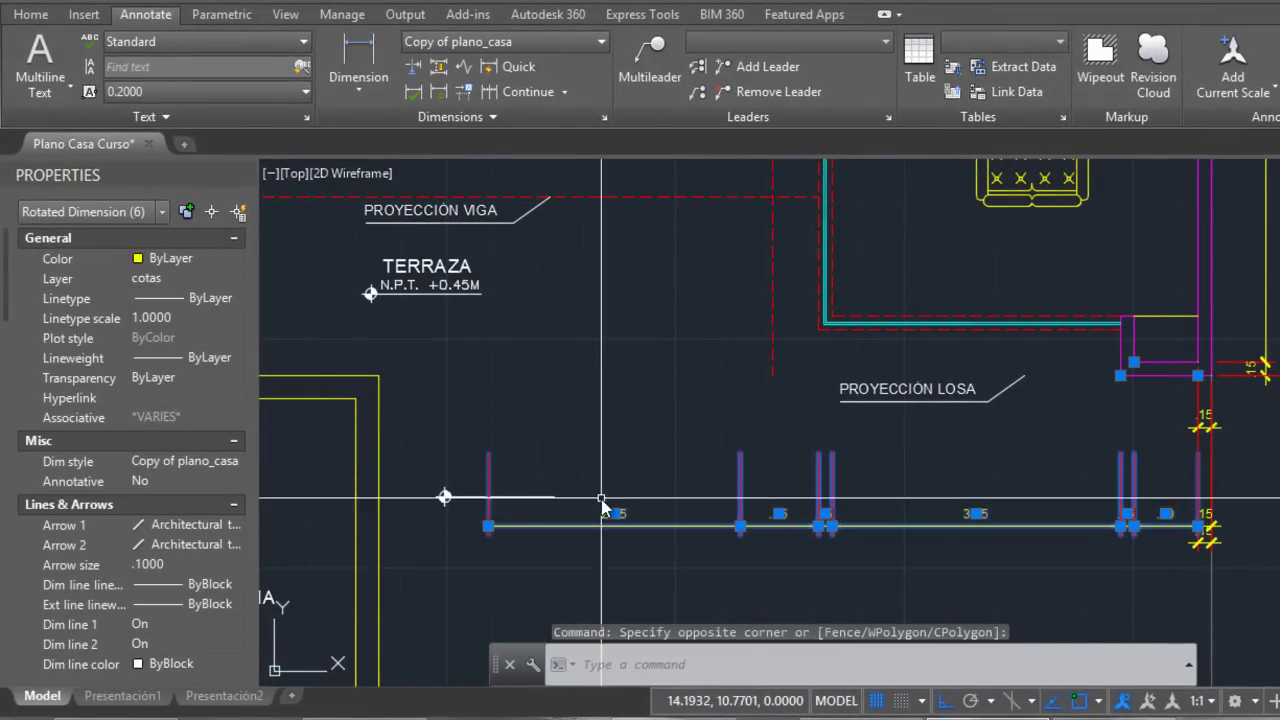
drag(6, 310, 14, 367)
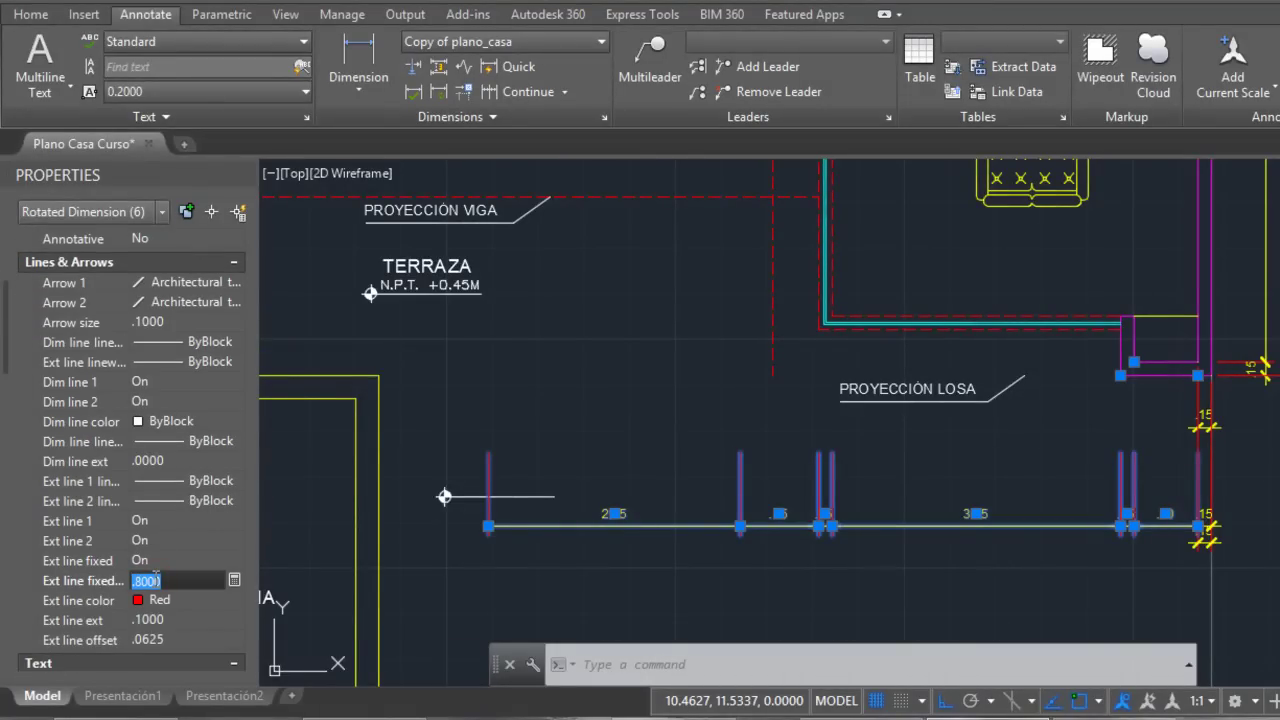
text(2.0000)
- Apply a 2.0000 fixed extension line length to the six chain dimensions, then reopen the field
key(Return)
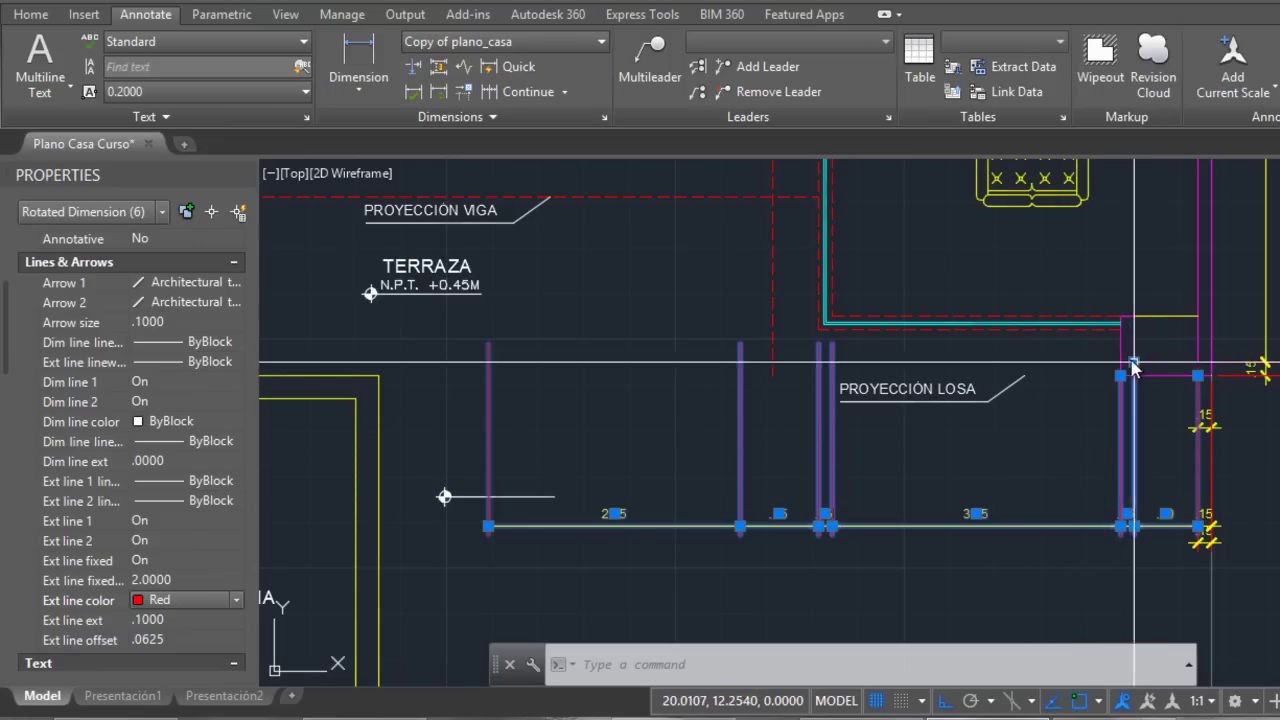
click(164, 576)
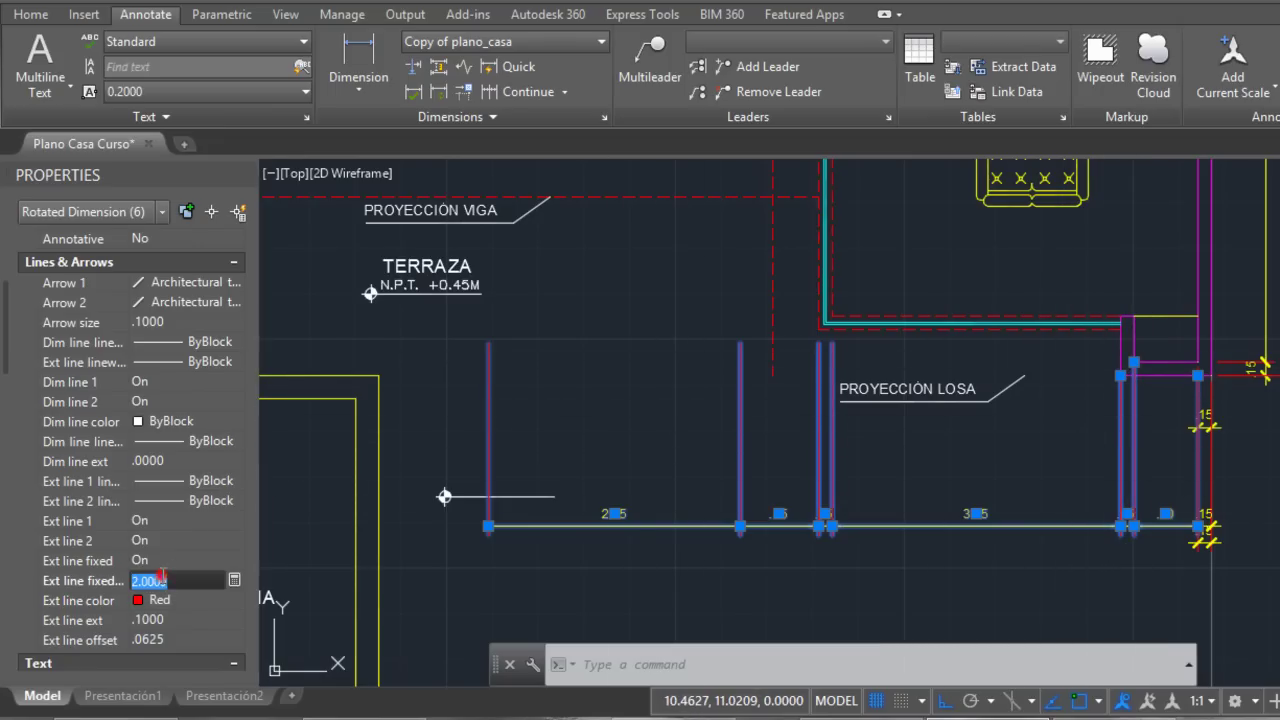